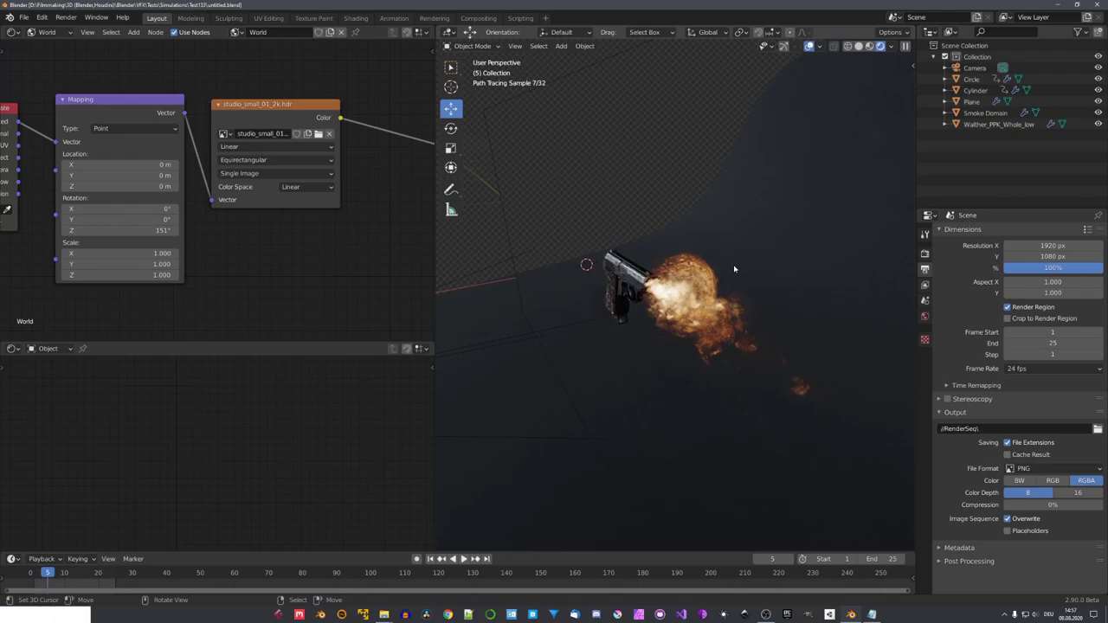
{"action": "middle_click_drag", "start_coordinate": [734, 268], "coordinate": [703, 303]}
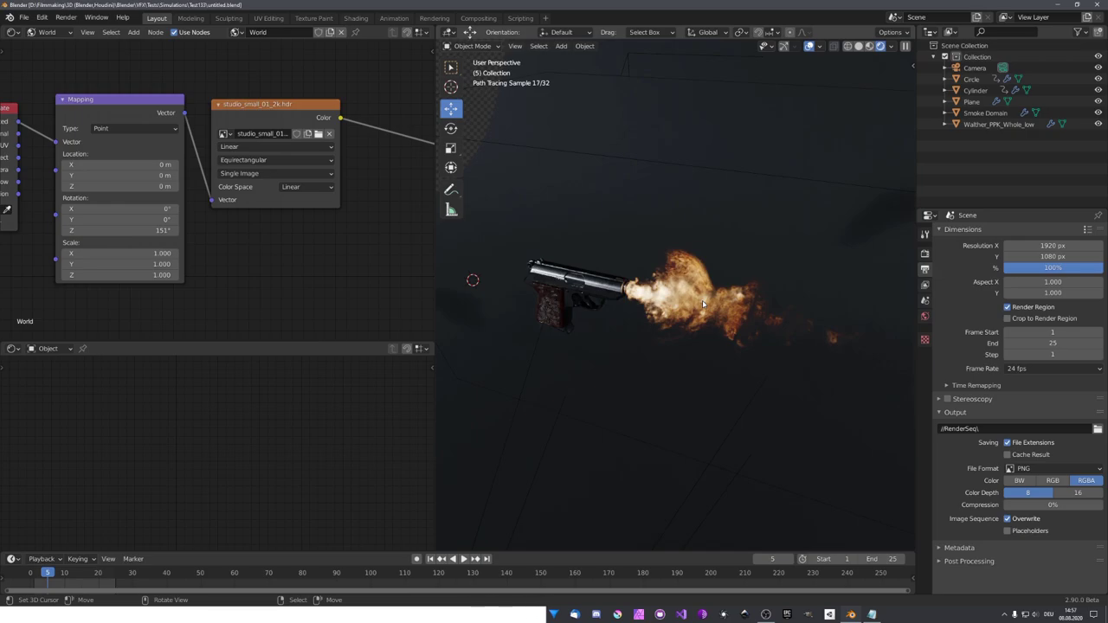
{"action": "middle_click_drag", "start_coordinate": [706, 314], "coordinate": [689, 334]}
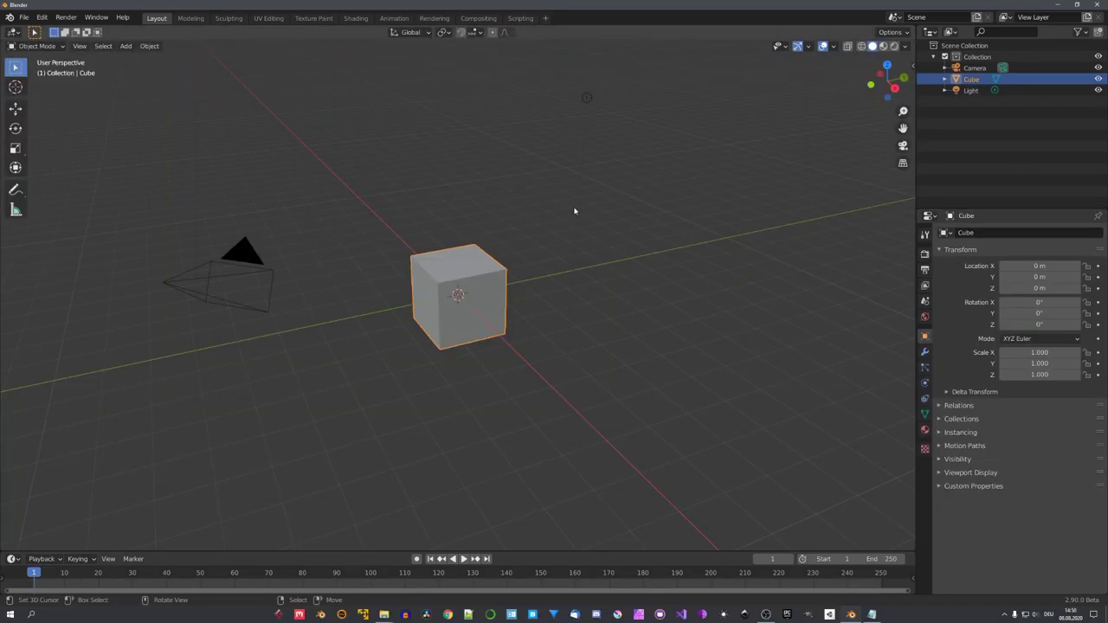
Show the splash screen to check the Blender version, and close it again.
{"action": "left_click", "coordinate": [10, 17]}
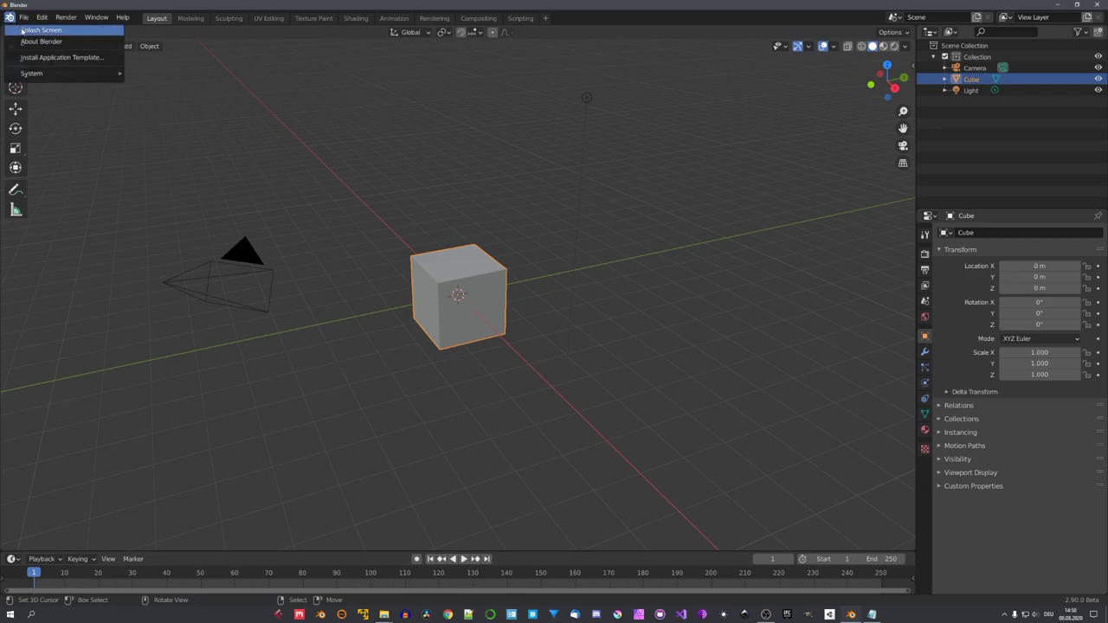
{"action": "left_click", "coordinate": [26, 31]}
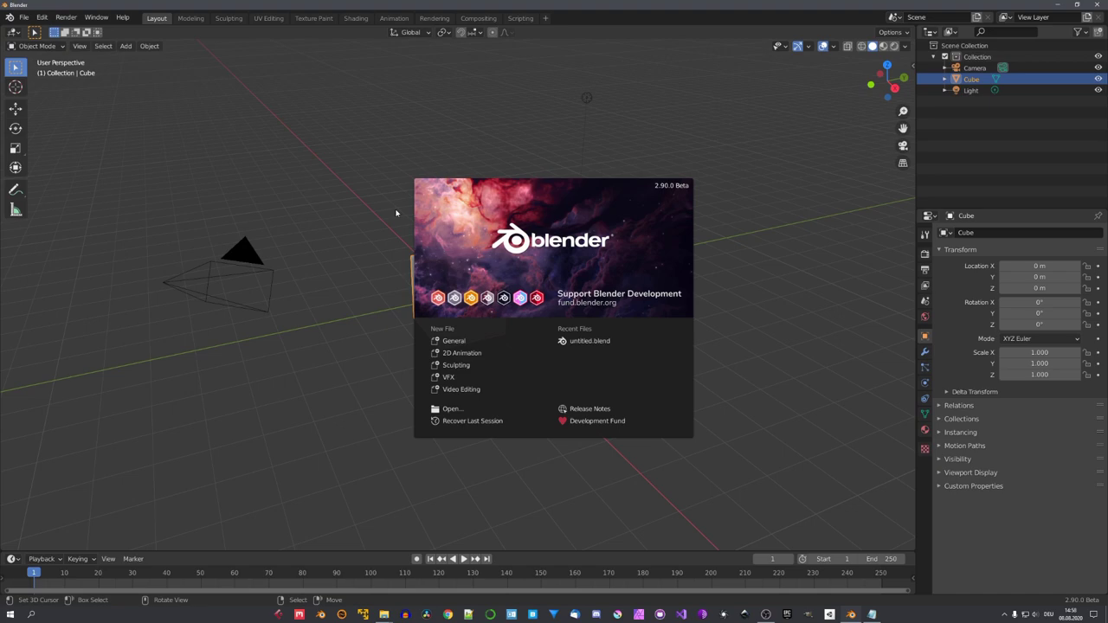
{"action": "left_click", "coordinate": [376, 230]}
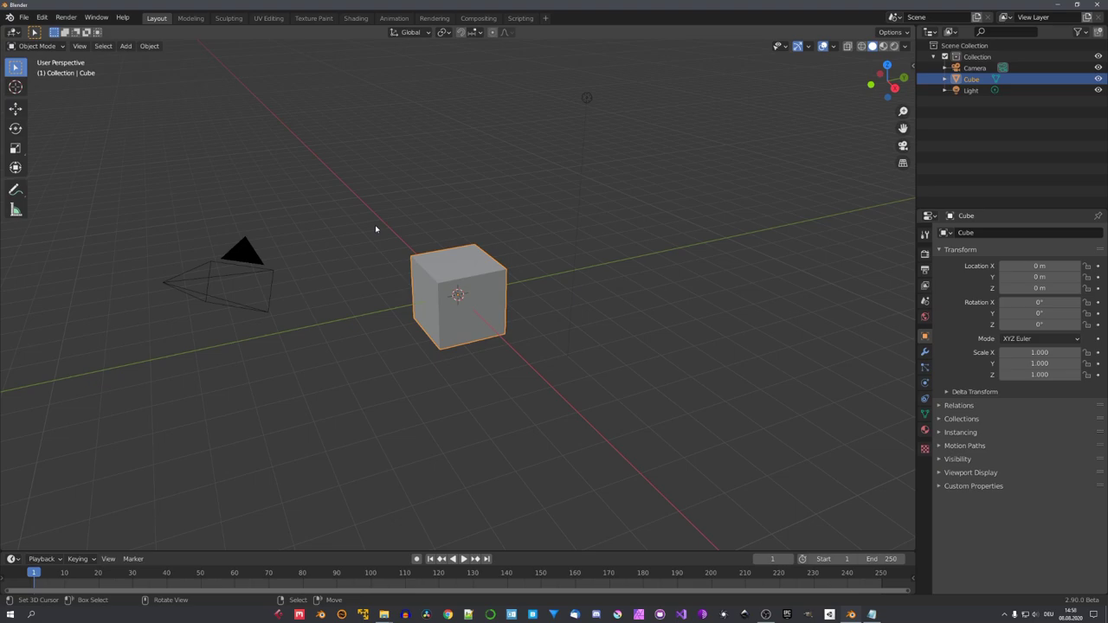
Delete all default scene objects and append the Walther_PPK_Whole_low pistol from Walther_01.blend.
{"action": "scroll", "coordinate": [376, 232], "scroll_direction": "down", "scroll_amount": 3}
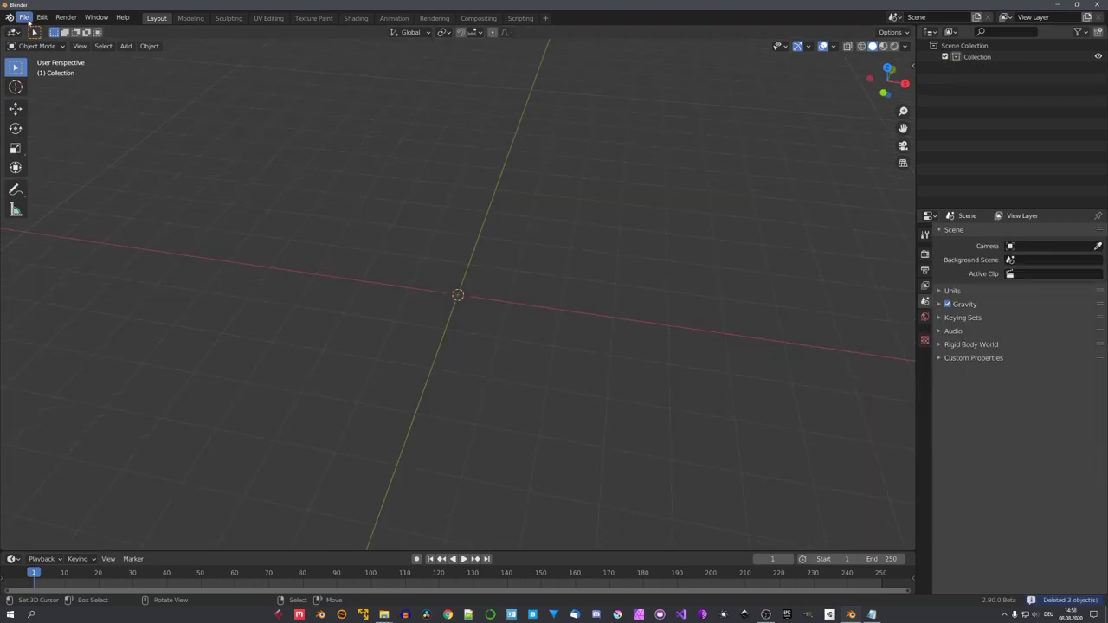
{"action": "left_click", "coordinate": [25, 17]}
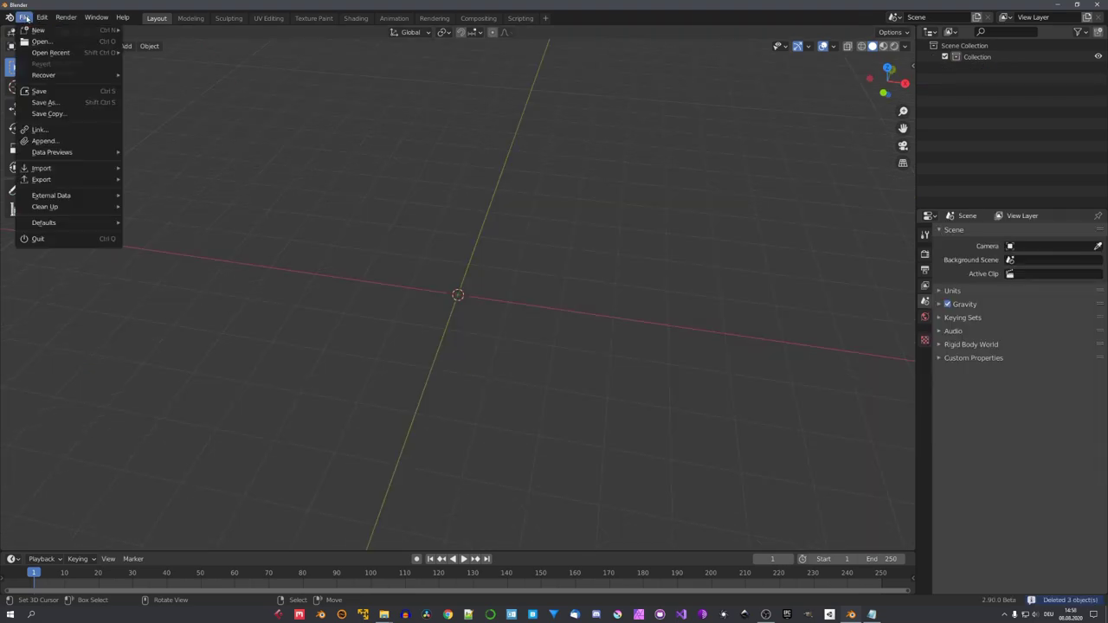
{"action": "left_click", "coordinate": [48, 140]}
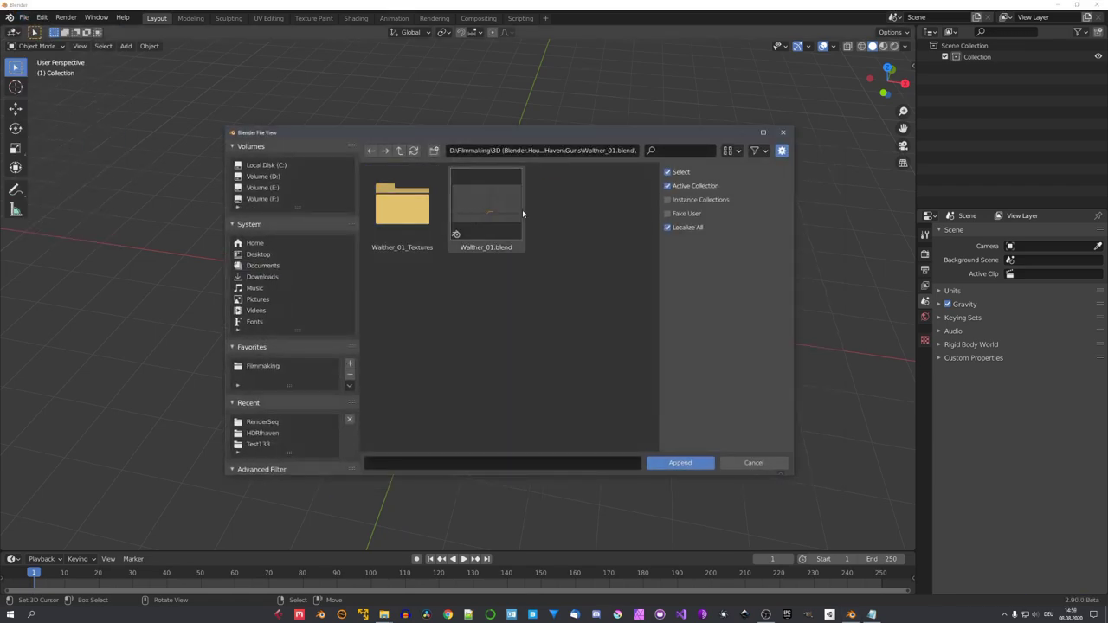
{"action": "double_click", "coordinate": [522, 210]}
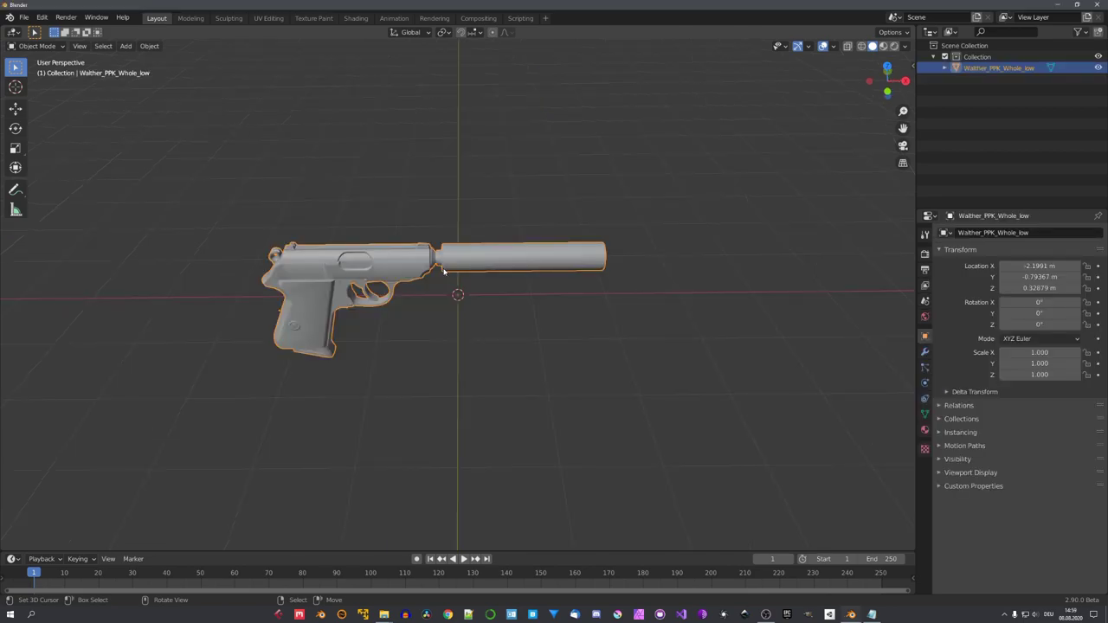
Delete all faces of the silencer linked to the pistol mesh and return to Object Mode.
{"action": "scroll", "coordinate": [401, 286], "scroll_direction": "up", "scroll_amount": 1}
{"action": "middle_click_drag", "start_coordinate": [381, 293], "coordinate": [377, 314]}
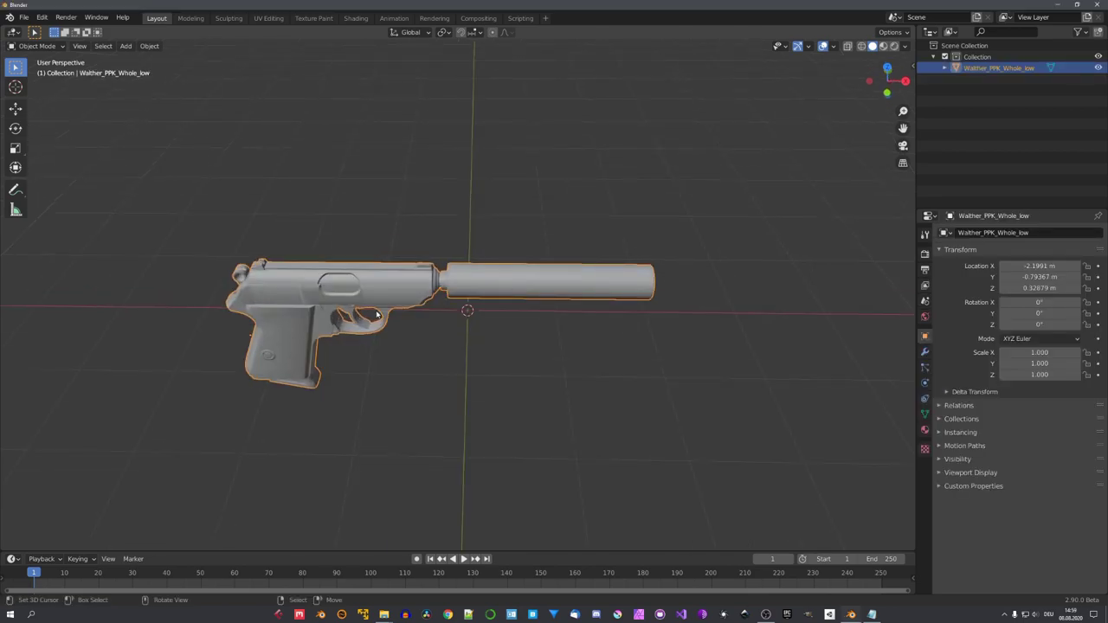
{"action": "key", "text": "Tab"}
{"action": "middle_click_drag", "start_coordinate": [591, 312], "coordinate": [522, 305]}
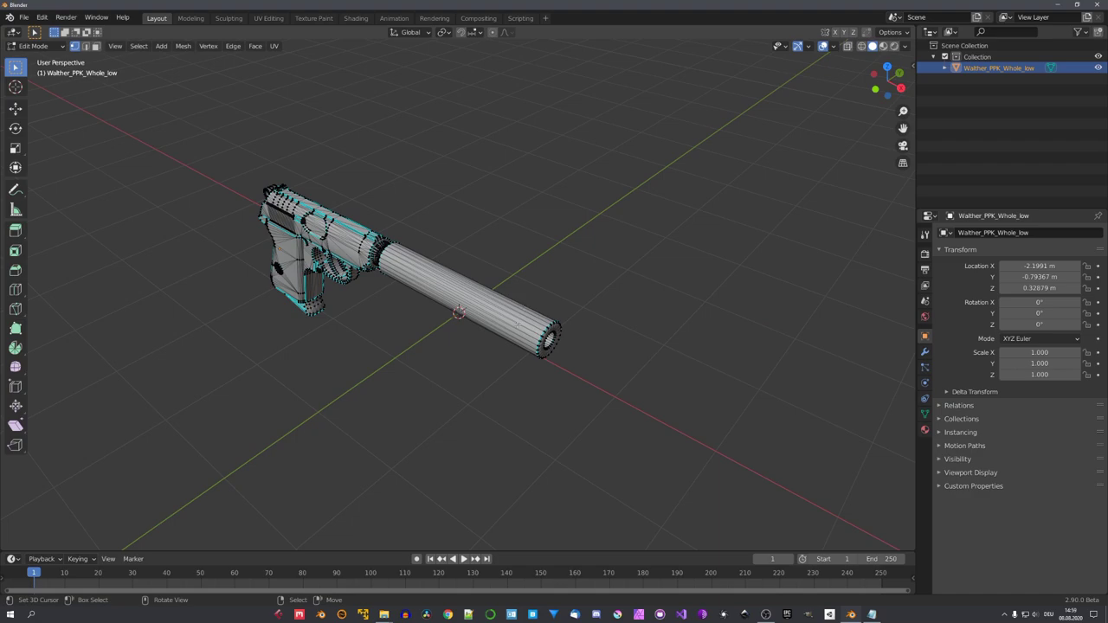
{"action": "key", "text": "l"}
{"action": "middle_click_drag", "start_coordinate": [485, 320], "coordinate": [558, 340]}
{"action": "key", "text": "x"}
{"action": "left_click_drag", "start_coordinate": [519, 325], "coordinate": [474, 298]}
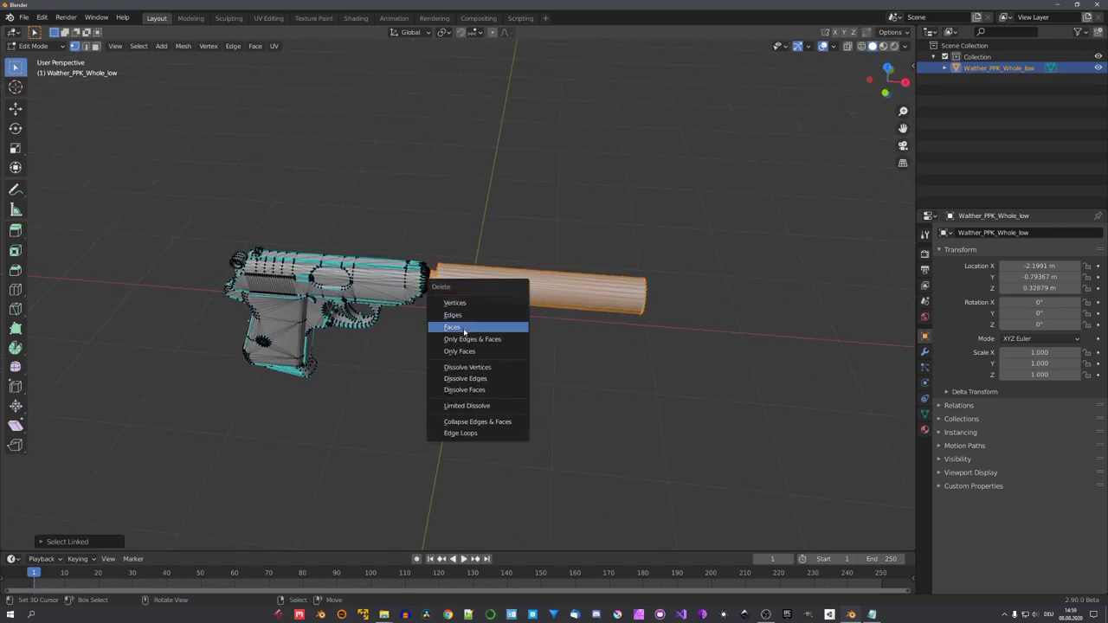
{"action": "left_click", "coordinate": [462, 329]}
{"action": "middle_click_drag", "start_coordinate": [482, 344], "coordinate": [466, 342]}
{"action": "key", "text": "ctrl+Tab"}
{"action": "left_click", "coordinate": [396, 349]}
{"action": "middle_click_drag", "start_coordinate": [395, 349], "coordinate": [439, 307]}
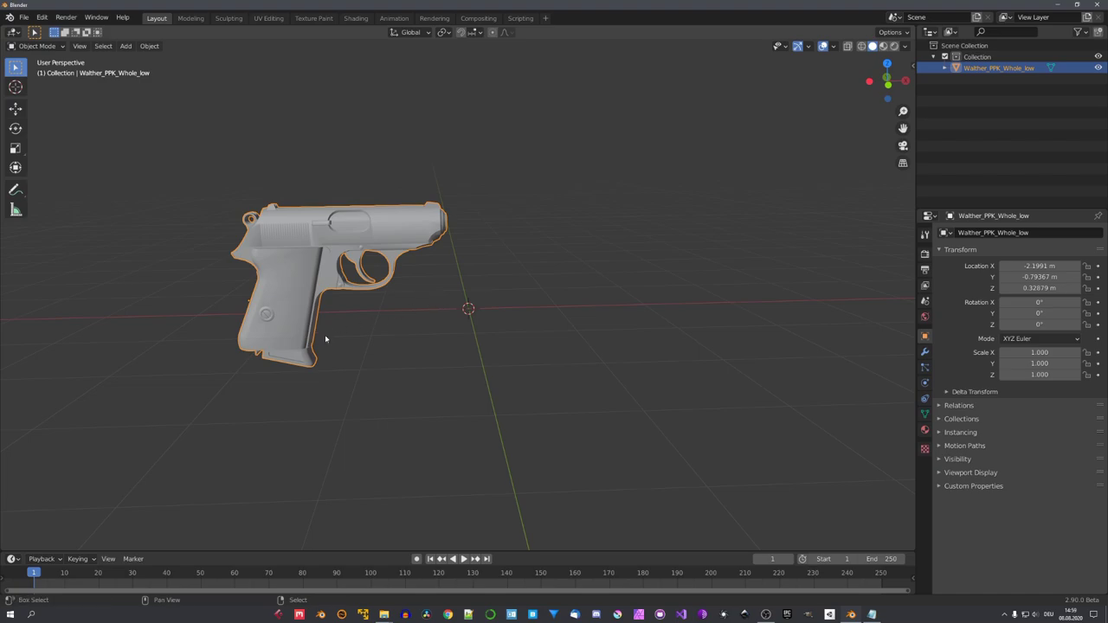
Set the pistol's origin to its geometry.
{"action": "middle_click_drag", "start_coordinate": [325, 335], "coordinate": [495, 325], "text": "shift"}
{"action": "scroll", "coordinate": [372, 319], "scroll_direction": "up", "scroll_amount": 5}
{"action": "scroll", "coordinate": [350, 296], "scroll_direction": "down", "scroll_amount": 5}
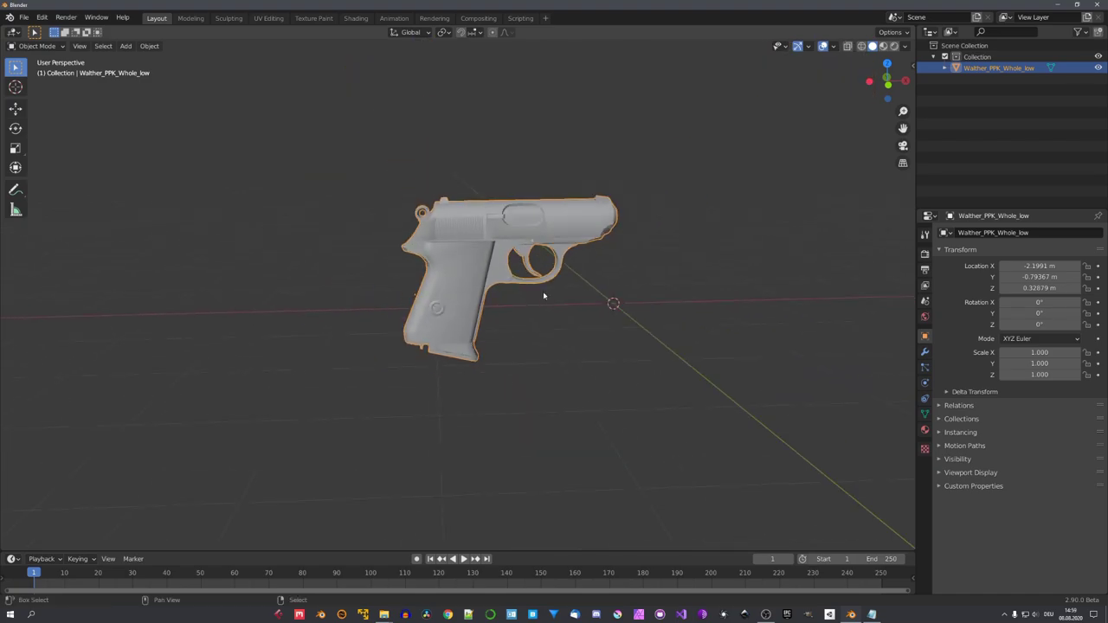
{"action": "middle_click_drag", "start_coordinate": [543, 293], "coordinate": [529, 313], "text": "shift"}
{"action": "key", "text": "F3"}
{"action": "type", "text": "set or"}
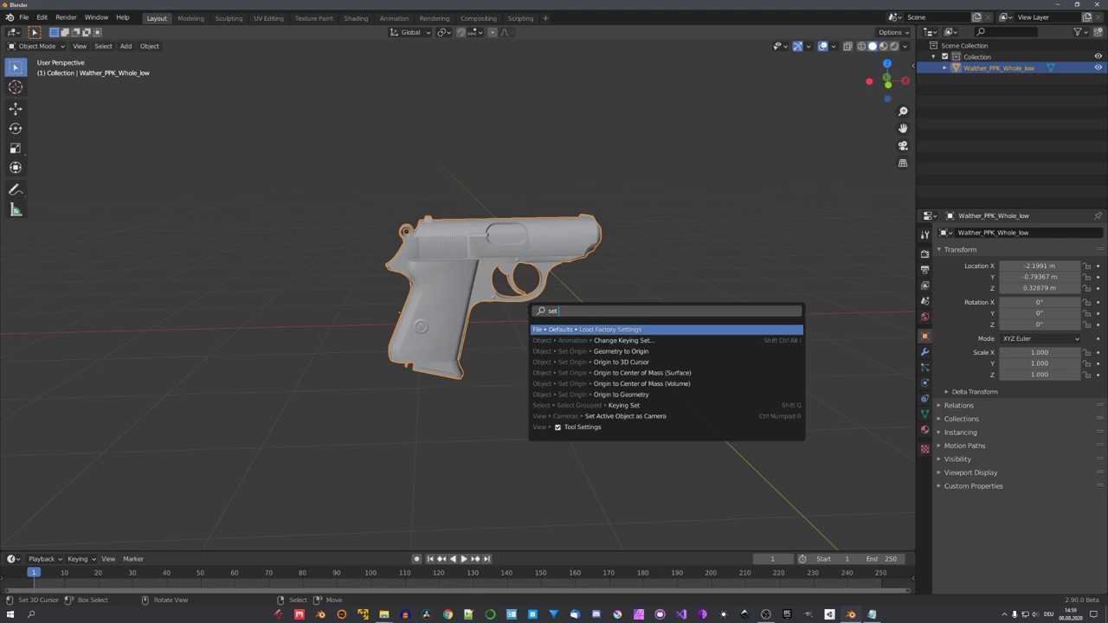
{"action": "key", "text": "Down"}
{"action": "key", "text": "Down"}
{"action": "key", "text": "Down"}
{"action": "key", "text": "Down"}
{"action": "key", "text": "Return"}
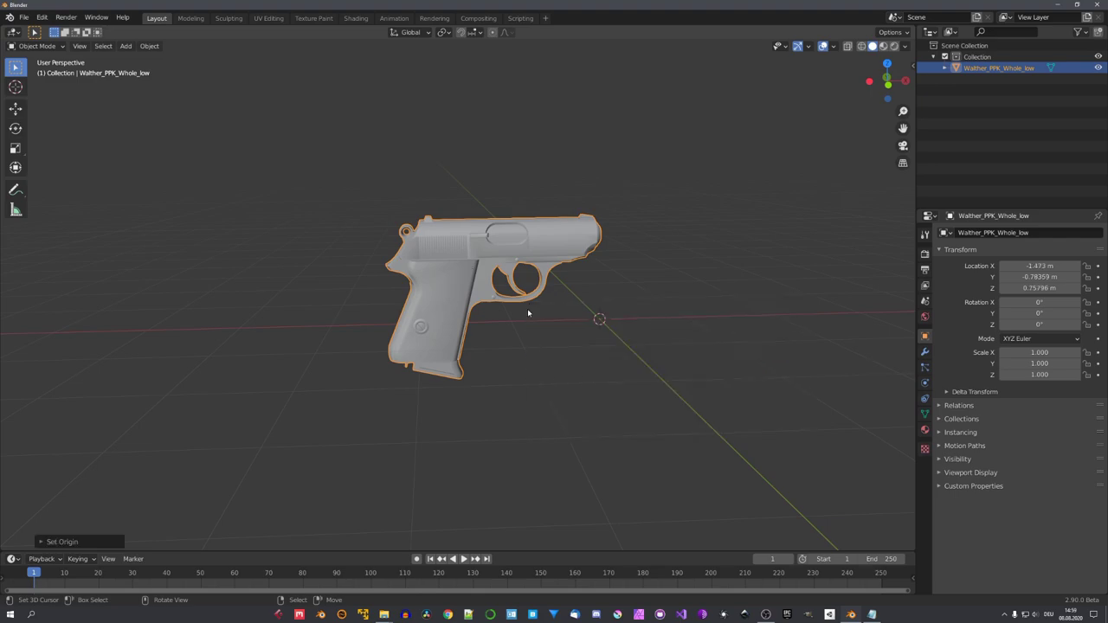
Clear the pistol's location so that it sits at the world origin.
{"action": "scroll", "coordinate": [578, 317], "scroll_direction": "down", "scroll_amount": 4}
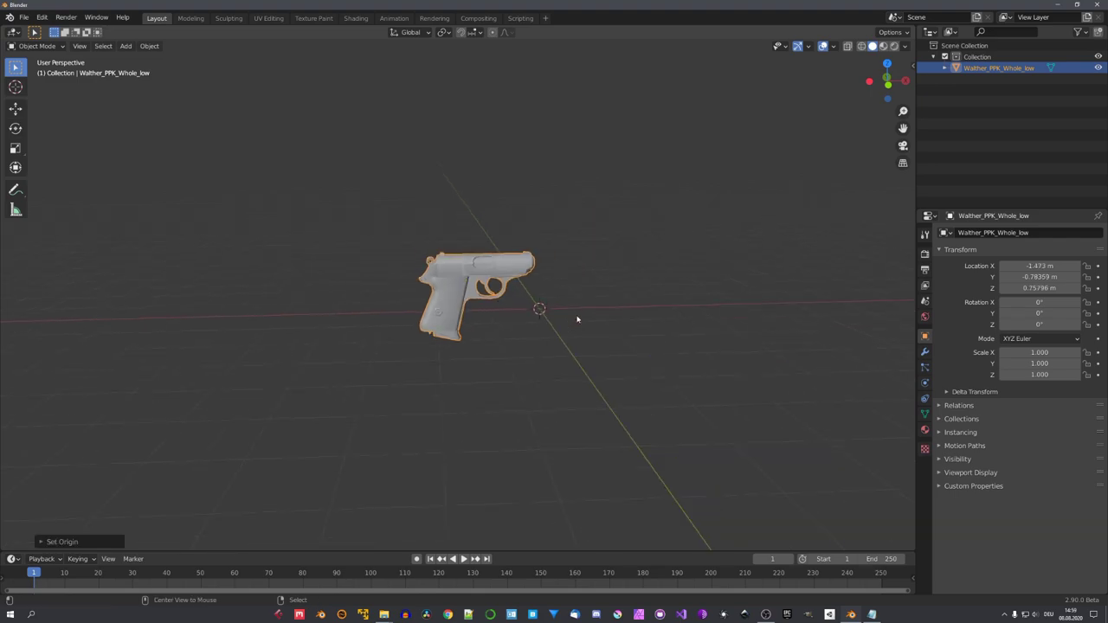
{"action": "key", "text": "alt+g"}
{"action": "middle_click_drag", "start_coordinate": [603, 312], "coordinate": [510, 284]}
Place a ruler about 0.15 m long along the X direction beside the pistol in the top view.
{"action": "scroll", "coordinate": [491, 390], "scroll_direction": "up", "scroll_amount": 7}
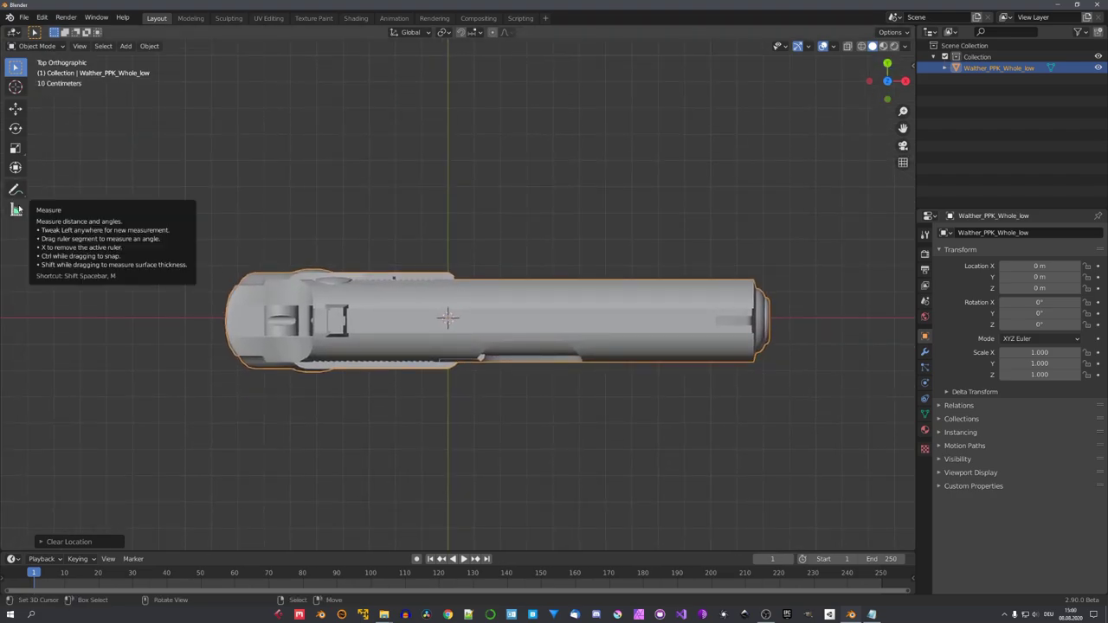
{"action": "left_click", "coordinate": [16, 210]}
{"action": "scroll", "coordinate": [276, 310], "scroll_direction": "down", "scroll_amount": 5}
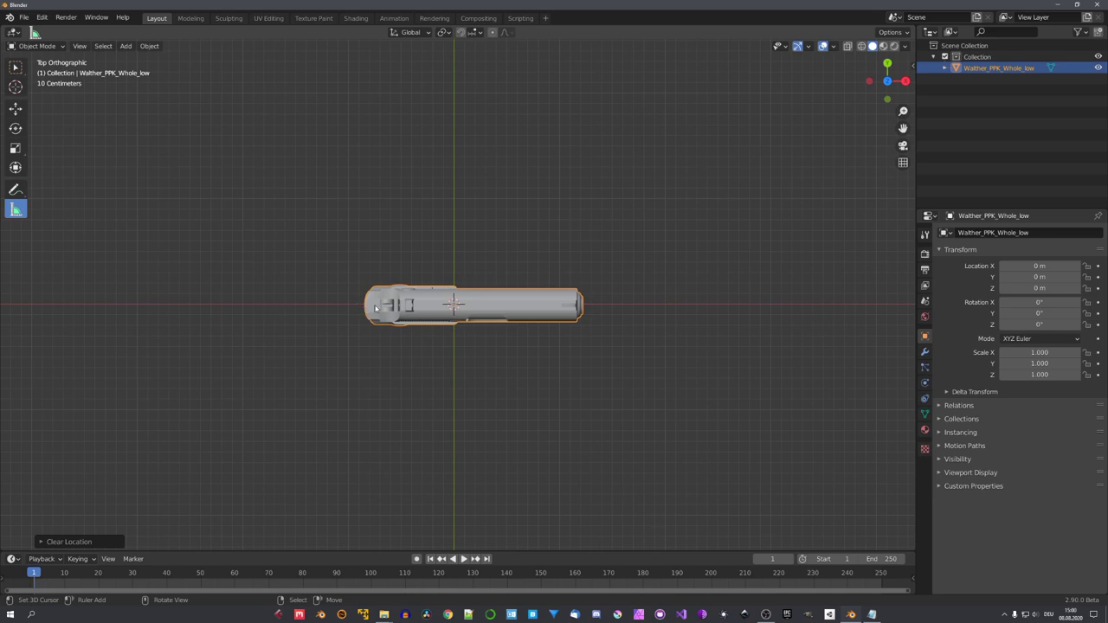
{"action": "scroll", "coordinate": [431, 249], "scroll_direction": "up", "scroll_amount": 8}
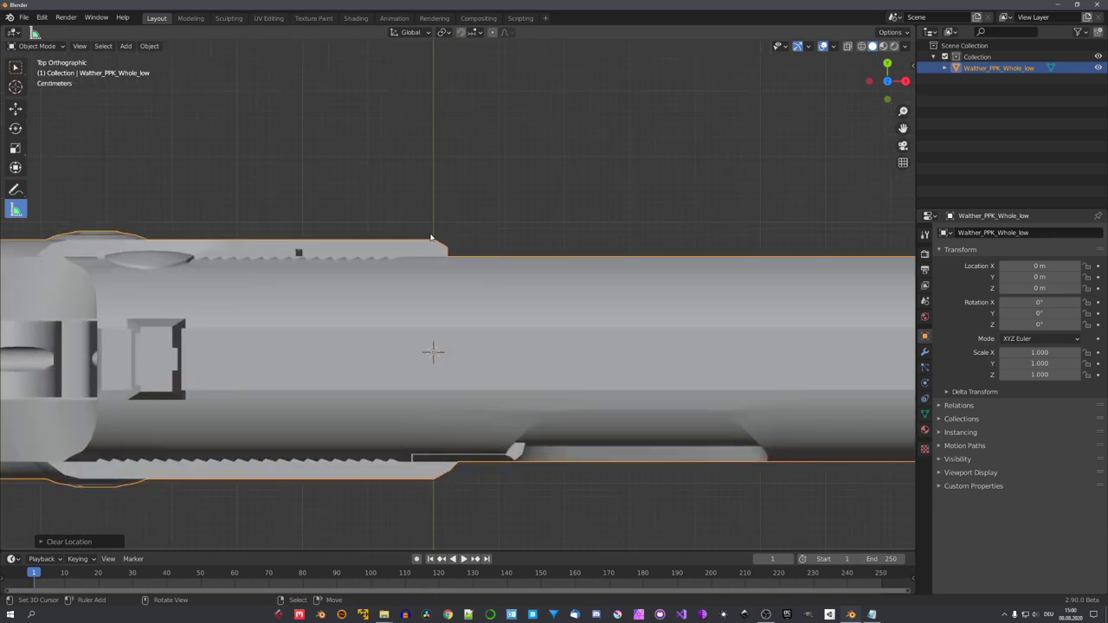
{"action": "left_click_drag", "start_coordinate": [434, 238], "coordinate": [530, 239]}
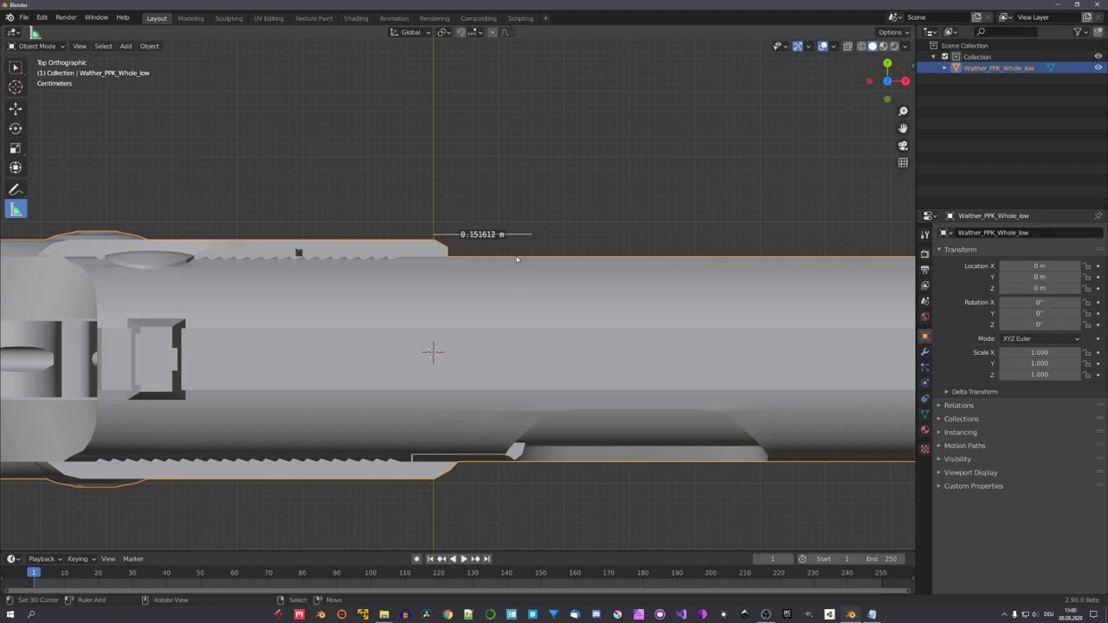
Scale the pistol down uniformly to about 0.08 and shift it along X to match the 0.15 m ruler.
{"action": "scroll", "coordinate": [520, 276], "scroll_direction": "down", "scroll_amount": 5}
{"action": "key", "text": "s"}
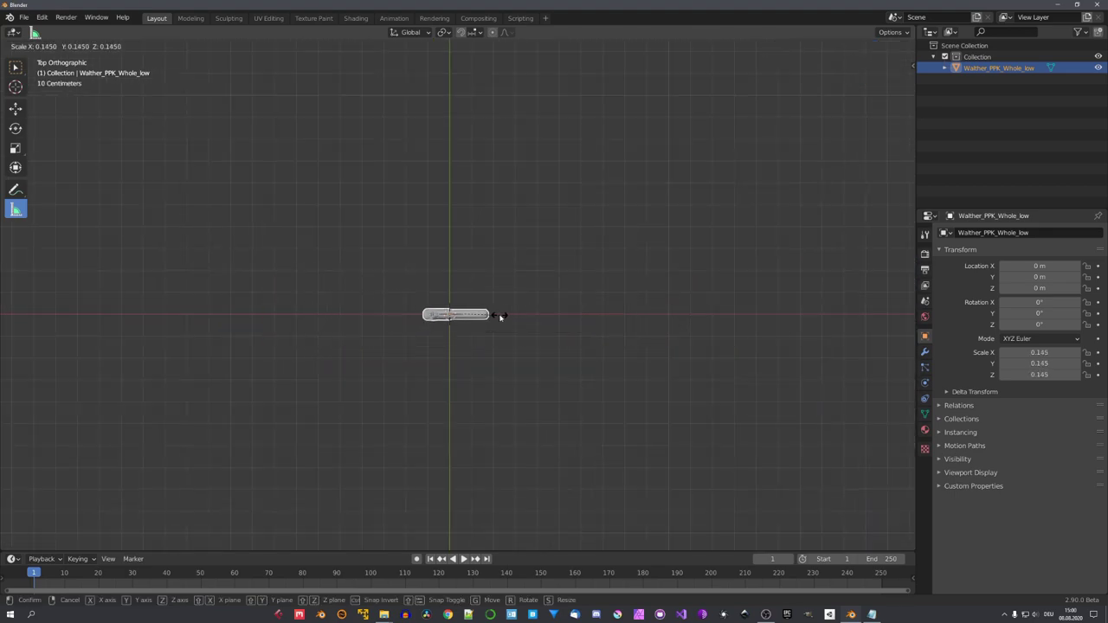
{"action": "left_click", "coordinate": [511, 321]}
{"action": "scroll", "coordinate": [549, 332], "scroll_direction": "up", "scroll_amount": 6}
{"action": "key", "text": "s"}
{"action": "left_click", "coordinate": [557, 346]}
{"action": "key", "text": "s"}
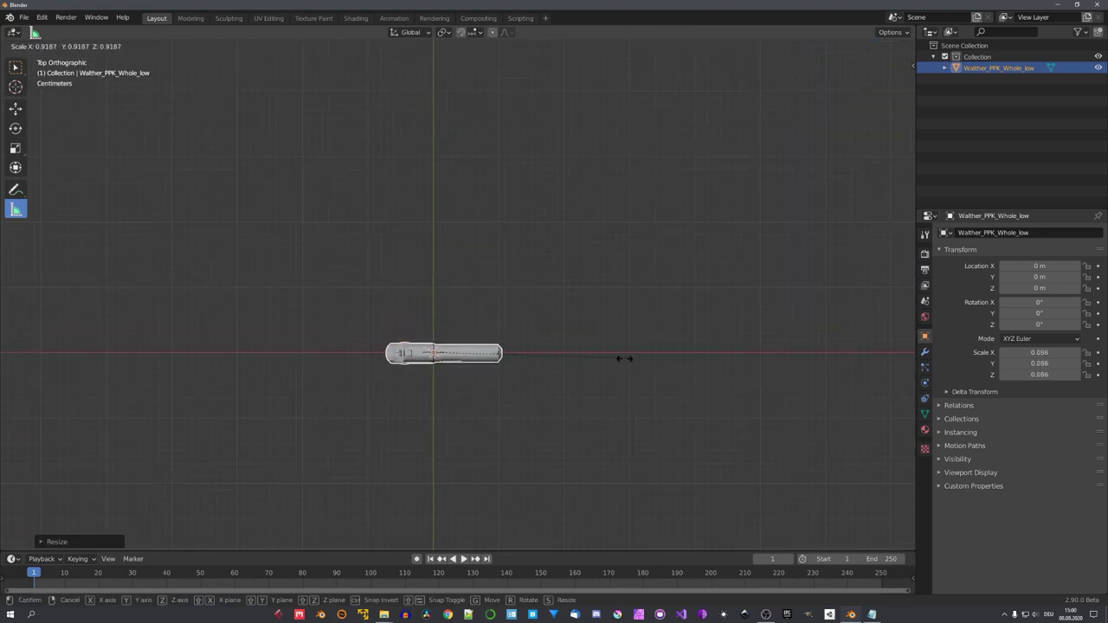
{"action": "left_click", "coordinate": [635, 364]}
{"action": "left_click", "coordinate": [647, 365]}
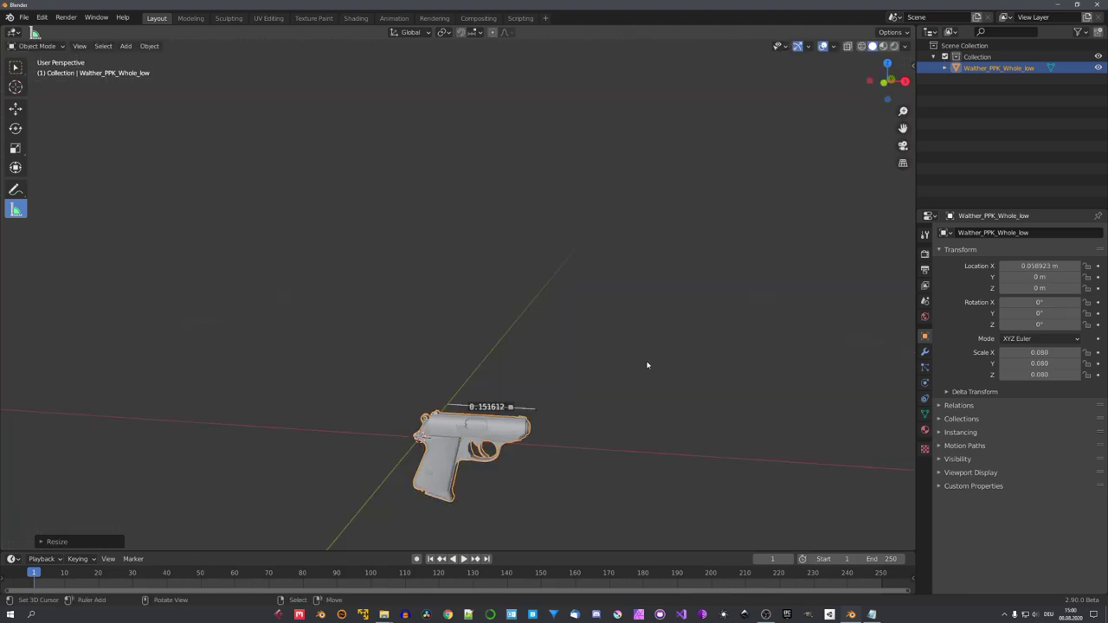
Clear the pistol's location again and inspect its textures in Material Preview shading.
{"action": "mouse_move", "coordinate": [647, 364]}
{"action": "middle_mouse_down"}
{"action": "mouse_move", "coordinate": [603, 279]}
{"action": "mouse_move", "coordinate": [517, 321]}
{"action": "mouse_move", "coordinate": [577, 284]}
{"action": "mouse_move", "coordinate": [555, 315]}
{"action": "mouse_move", "coordinate": [465, 309]}
{"action": "mouse_move", "coordinate": [530, 314]}
{"action": "middle_mouse_up"}
{"action": "key", "text": "alt+g"}
{"action": "scroll", "coordinate": [562, 299], "scroll_direction": "up", "scroll_amount": 4}
{"action": "key", "text": "w"}
{"action": "key", "text": "z"}
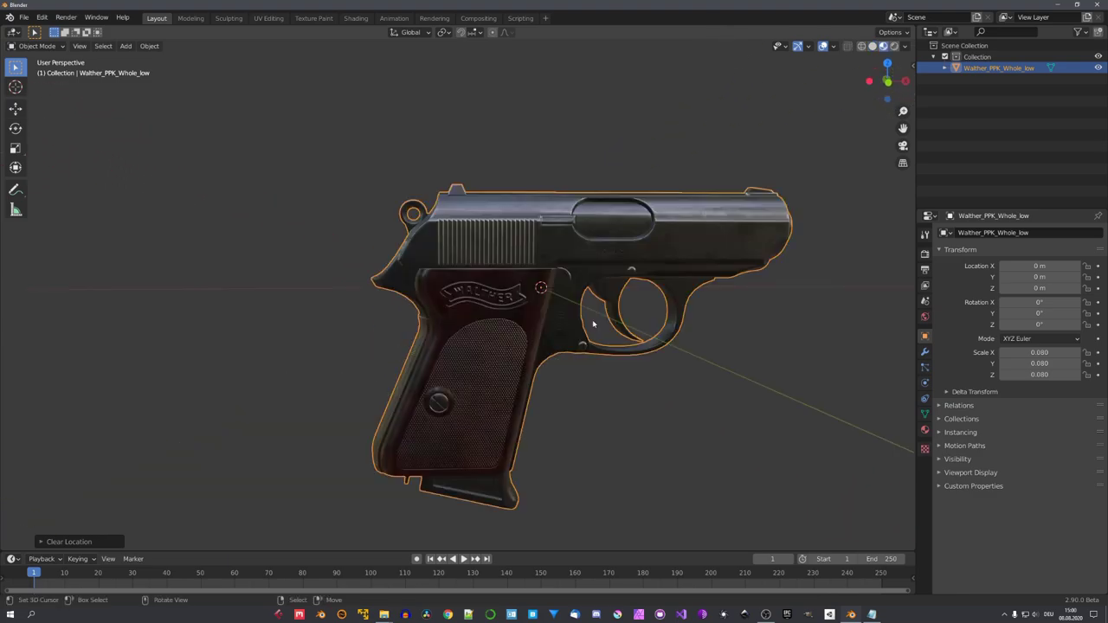
{"action": "middle_click_drag", "start_coordinate": [604, 323], "coordinate": [559, 309]}
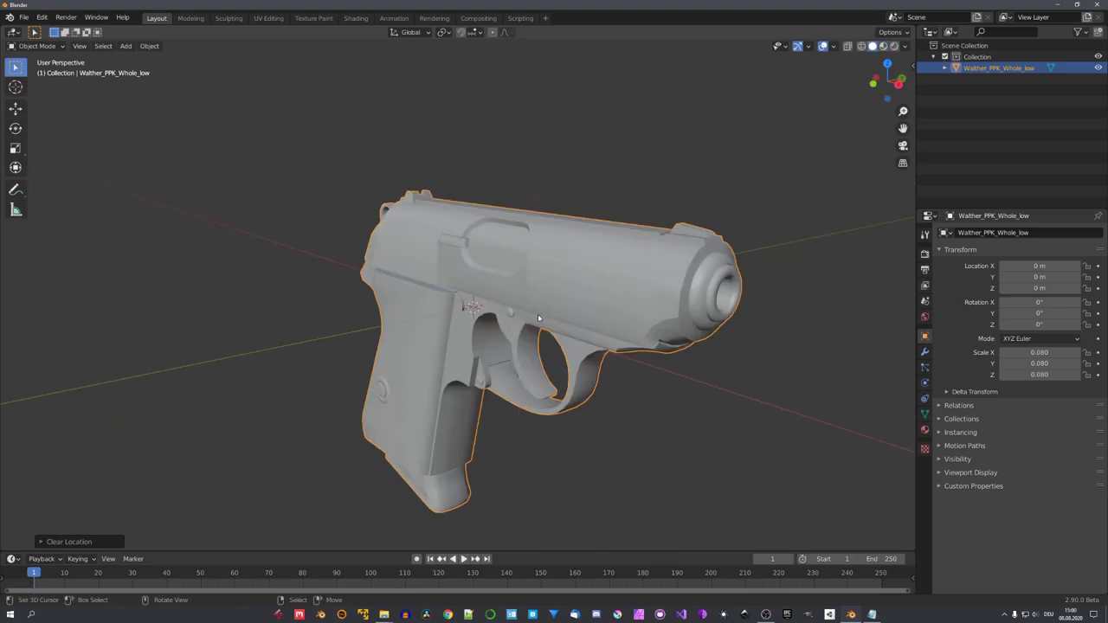
Add a mesh circle, scale it to about 0.16 and rotate it 90° around the Y axis.
{"action": "middle_click_drag", "start_coordinate": [537, 319], "coordinate": [535, 353]}
{"action": "key", "text": "shift+a"}
{"action": "mouse_move", "coordinate": [535, 353]}
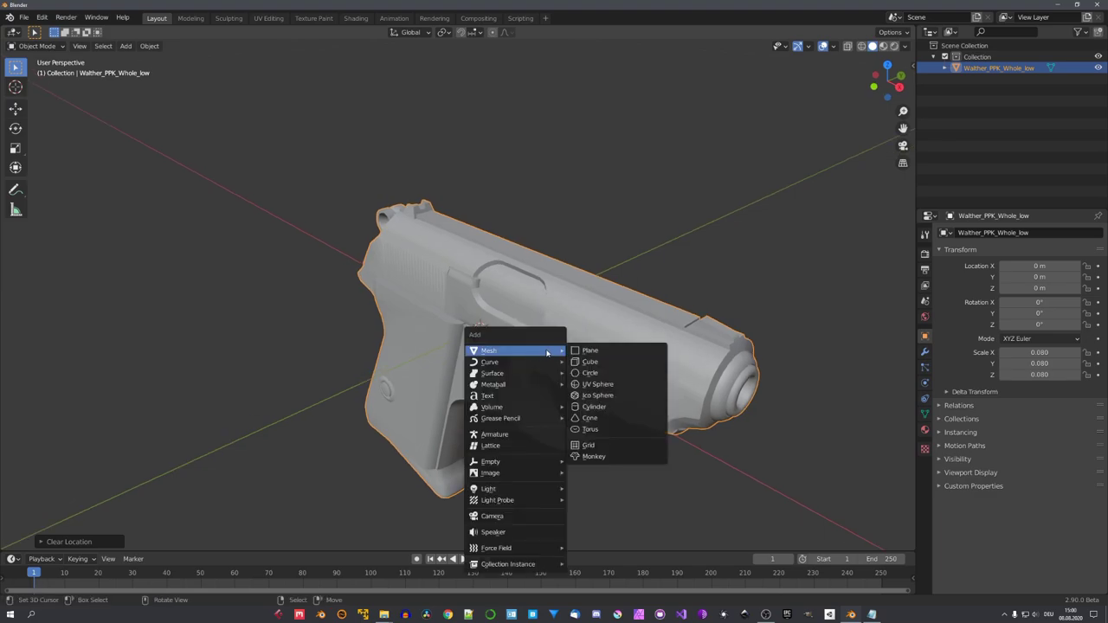
{"action": "left_click", "coordinate": [616, 371]}
{"action": "key", "text": "KP_Decimal"}
{"action": "key", "text": "s"}
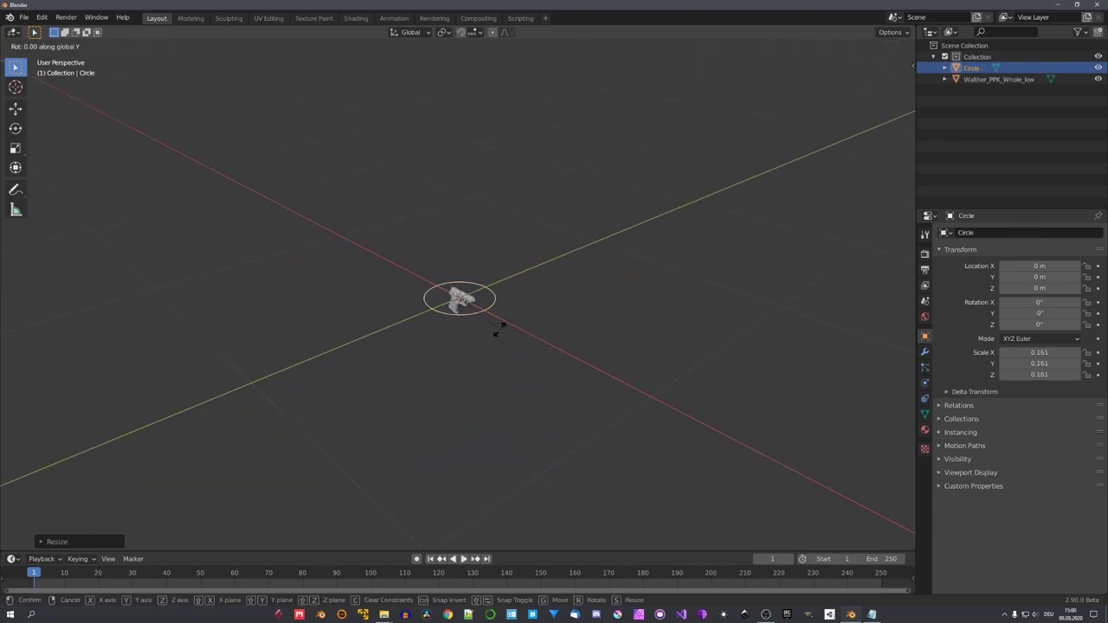
{"action": "key", "text": "y"}
{"action": "key", "text": "9"}
{"action": "key", "text": "0"}
{"action": "key", "text": "Return"}
Scale the circle down to about 0.005 in the right view and raise it along Z to the barrel's height.
{"action": "scroll", "coordinate": [538, 344], "scroll_direction": "up", "scroll_amount": 3}
{"action": "middle_click_drag", "start_coordinate": [538, 345], "coordinate": [569, 364]}
{"action": "key", "text": "KP_3"}
{"action": "key", "text": "s"}
{"action": "left_click", "coordinate": [446, 298]}
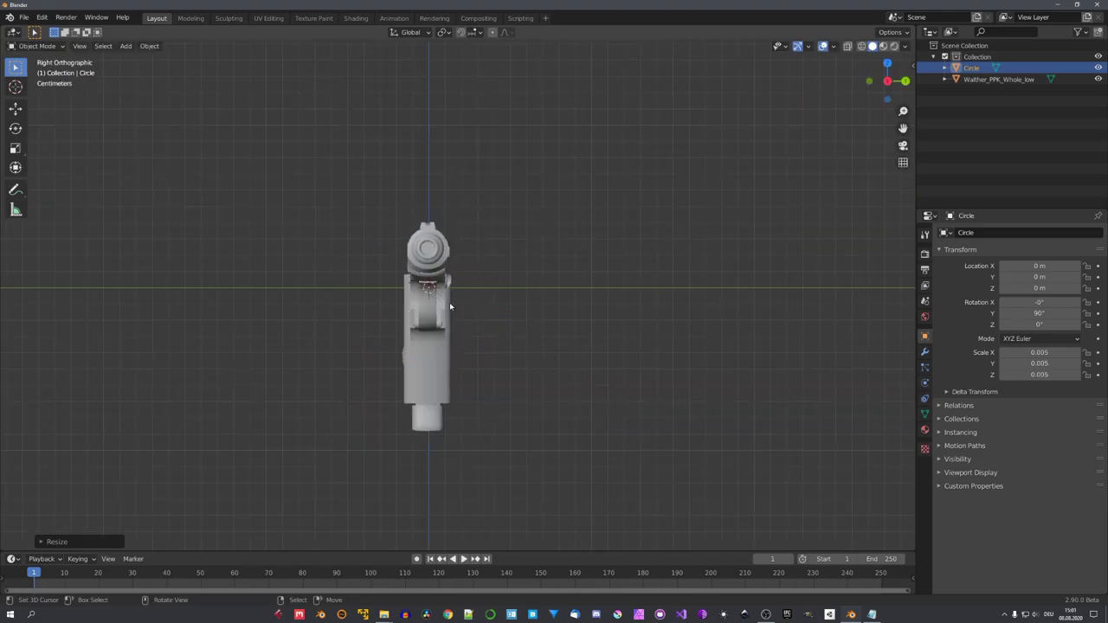
{"action": "key", "text": "g"}
{"action": "key", "text": "z"}
{"action": "left_click", "coordinate": [443, 260]}
Shrink the circle to about 0.003 and centre it on the barrel opening at about Y -0.0009 m, Z 0.0243 m.
{"action": "middle_click_drag", "start_coordinate": [456, 275], "coordinate": [485, 332], "text": "shift"}
{"action": "scroll", "coordinate": [485, 331], "scroll_direction": "up", "scroll_amount": 6}
{"action": "key", "text": "s"}
{"action": "left_click", "coordinate": [562, 328]}
{"action": "key", "text": "g"}
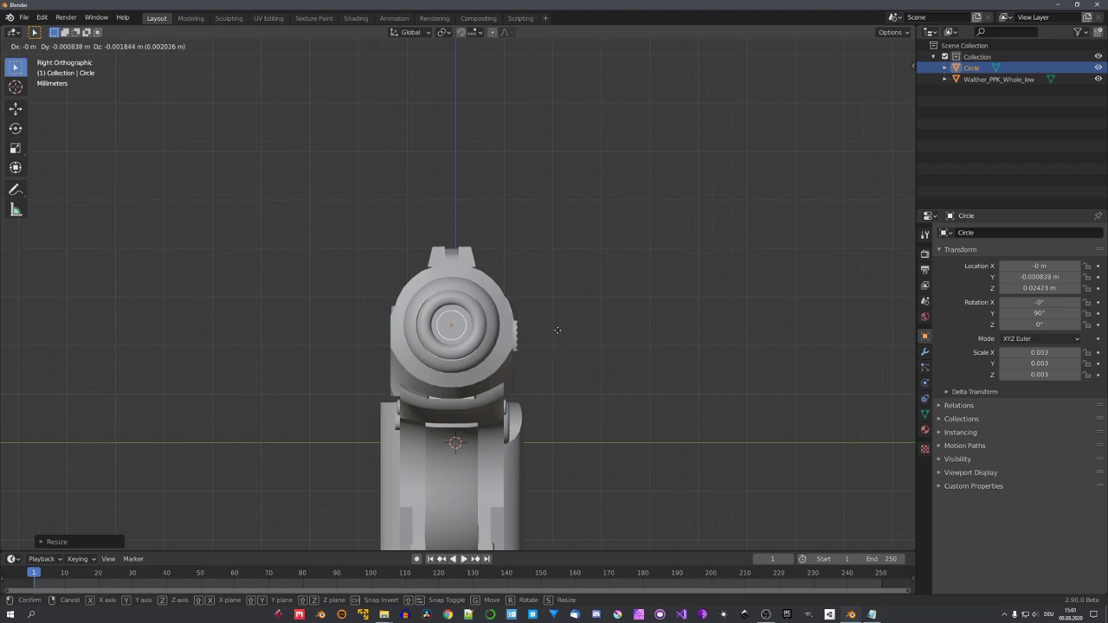
{"action": "left_click", "coordinate": [563, 346]}
Move the circle along X in the front view to about X 0.0787 m, just inside the muzzle end of the barrel.
{"action": "scroll", "coordinate": [510, 371], "scroll_direction": "down", "scroll_amount": 4}
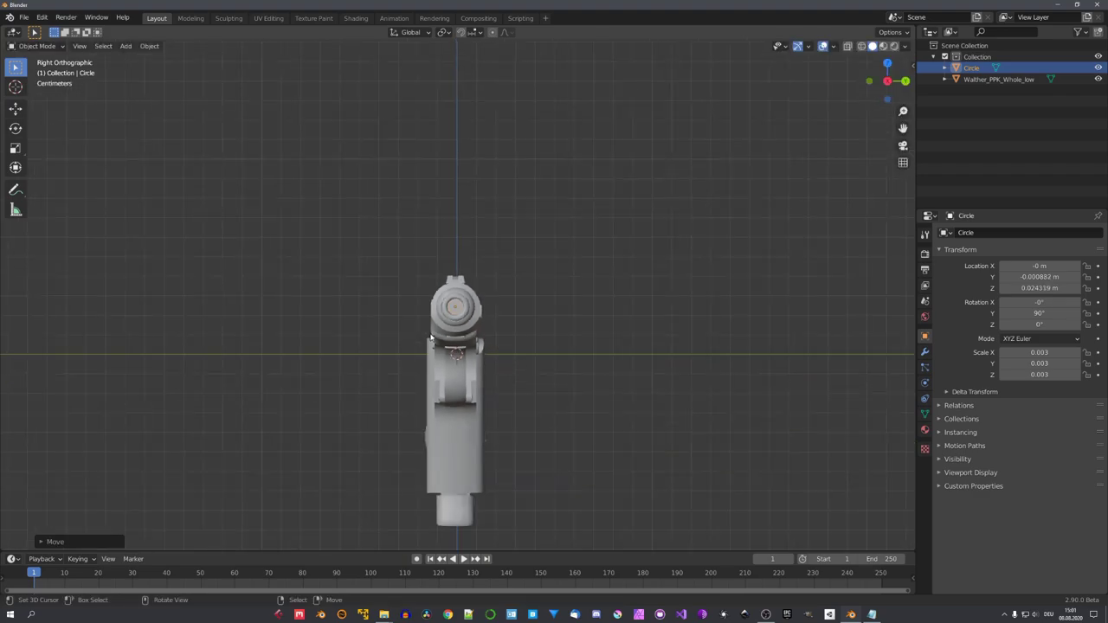
{"action": "scroll", "coordinate": [434, 334], "scroll_direction": "down", "scroll_amount": 2}
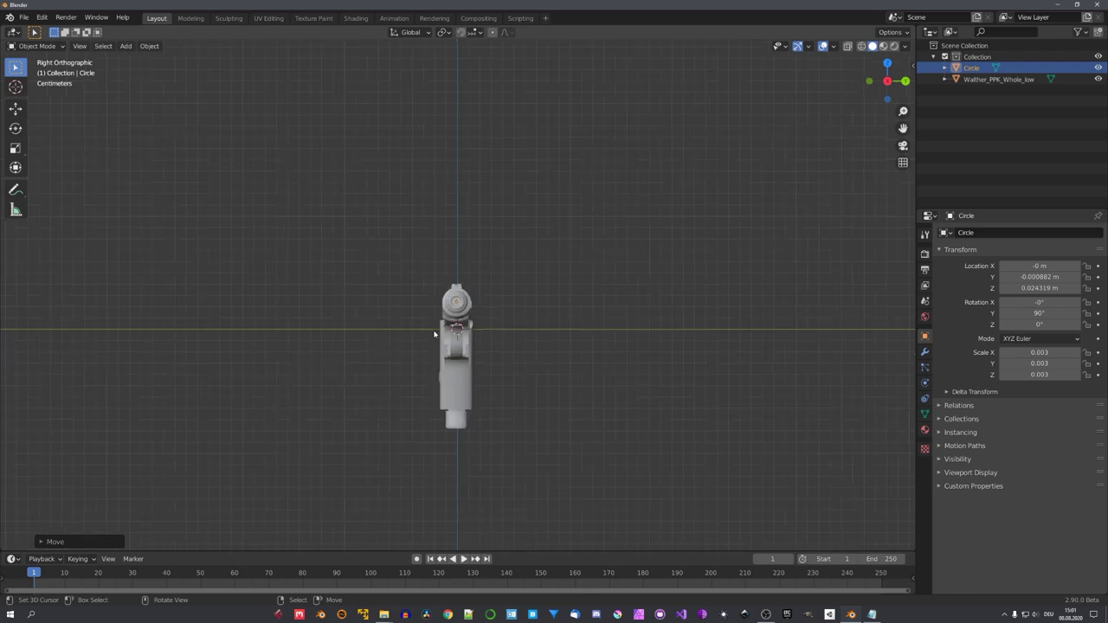
{"action": "key", "text": "KP_1"}
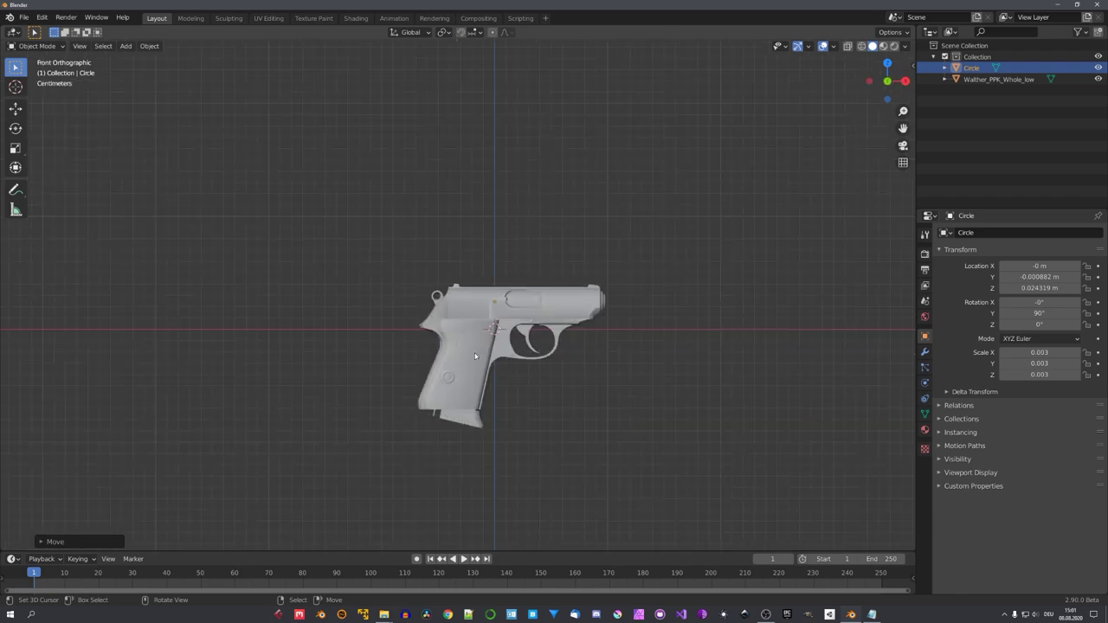
{"action": "scroll", "coordinate": [476, 356], "scroll_direction": "up", "scroll_amount": 5}
{"action": "key", "text": "shift+z"}
{"action": "middle_click_drag", "start_coordinate": [604, 354], "coordinate": [504, 350], "text": "shift"}
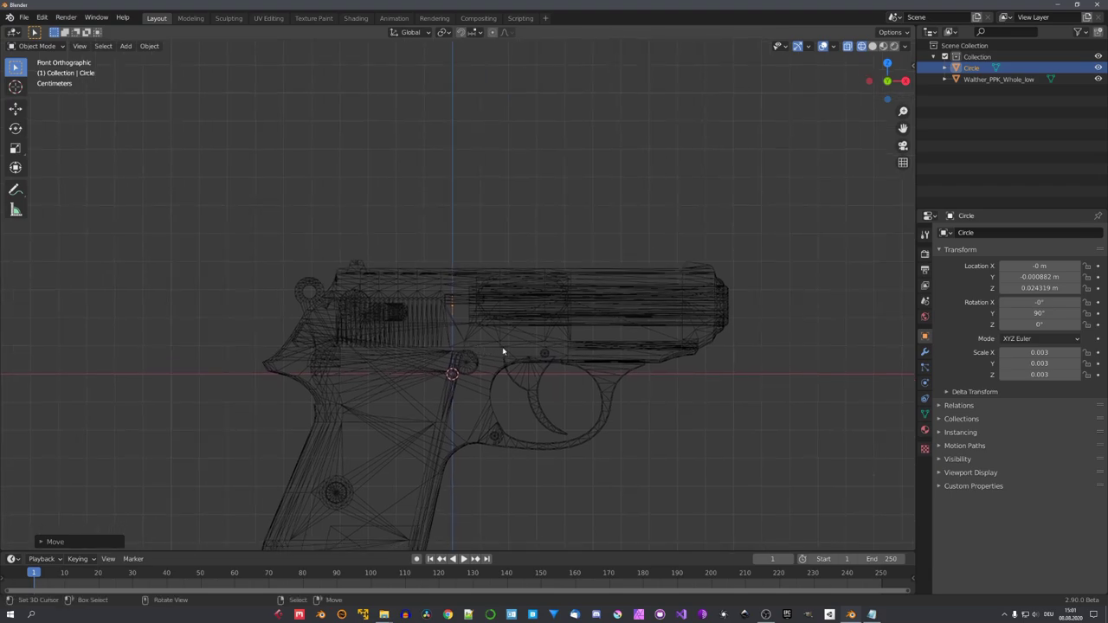
{"action": "key", "text": "g"}
{"action": "key", "text": "x"}
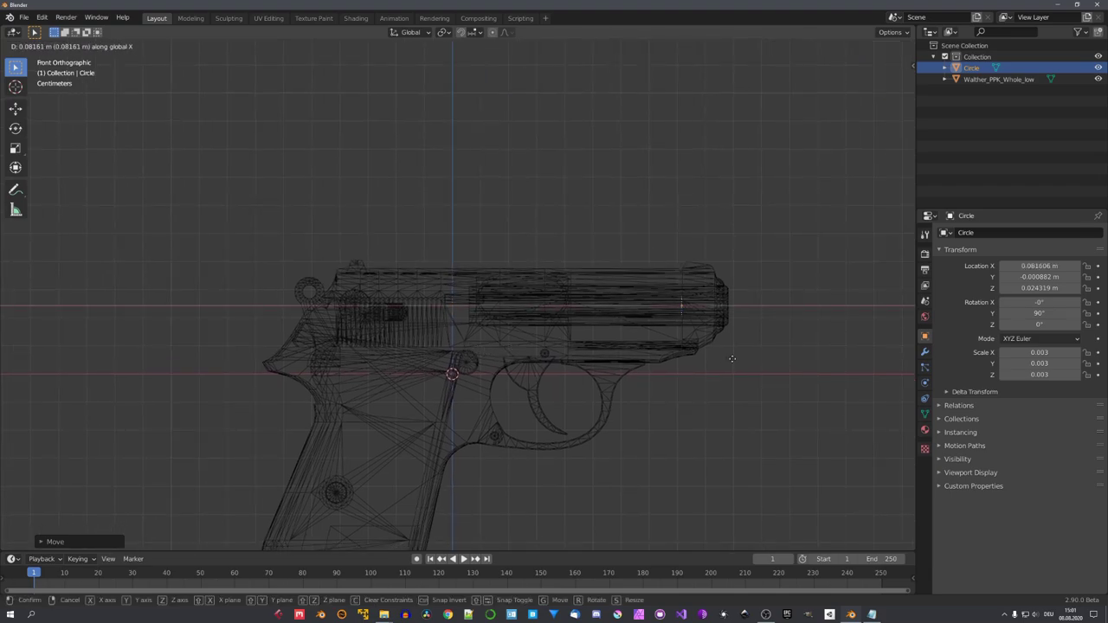
{"action": "left_click", "coordinate": [725, 363]}
Fill the circle inside the barrel with a face.
{"action": "middle_click_drag", "start_coordinate": [725, 363], "coordinate": [552, 337]}
{"action": "left_click", "coordinate": [639, 348]}
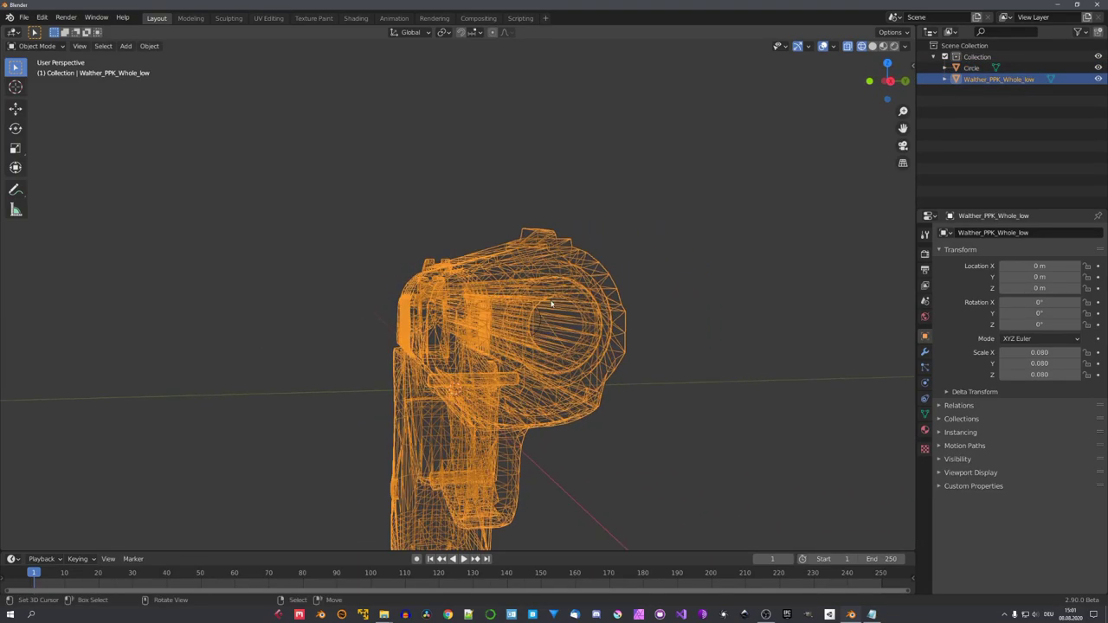
{"action": "scroll", "coordinate": [543, 325], "scroll_direction": "down", "scroll_amount": 3}
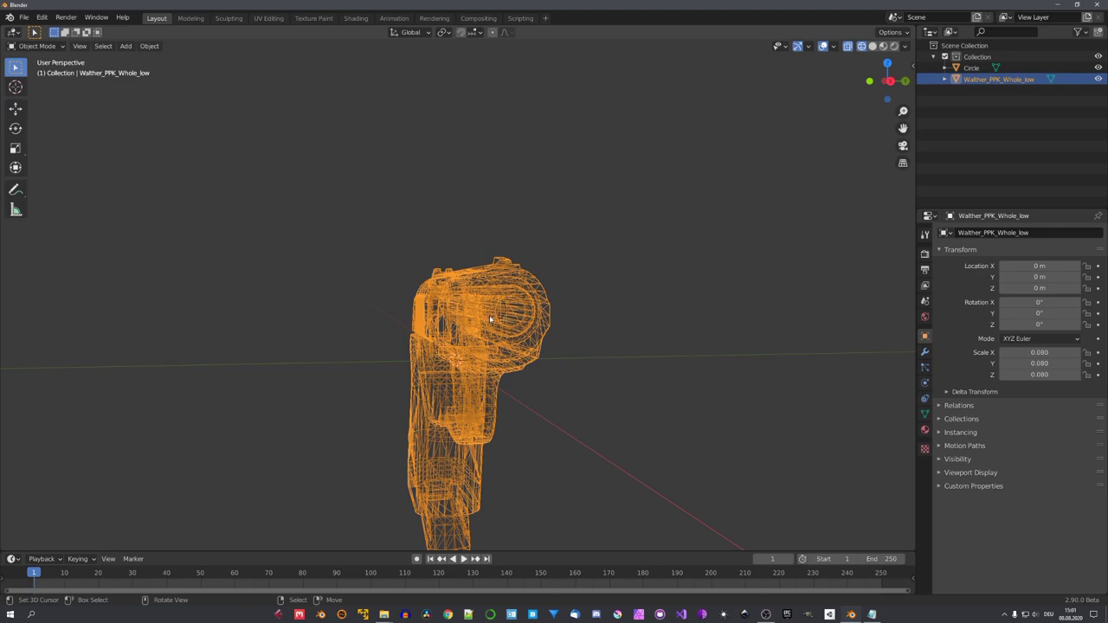
{"action": "middle_click_drag", "start_coordinate": [490, 320], "coordinate": [515, 330]}
{"action": "scroll", "coordinate": [518, 332], "scroll_direction": "down", "scroll_amount": 5}
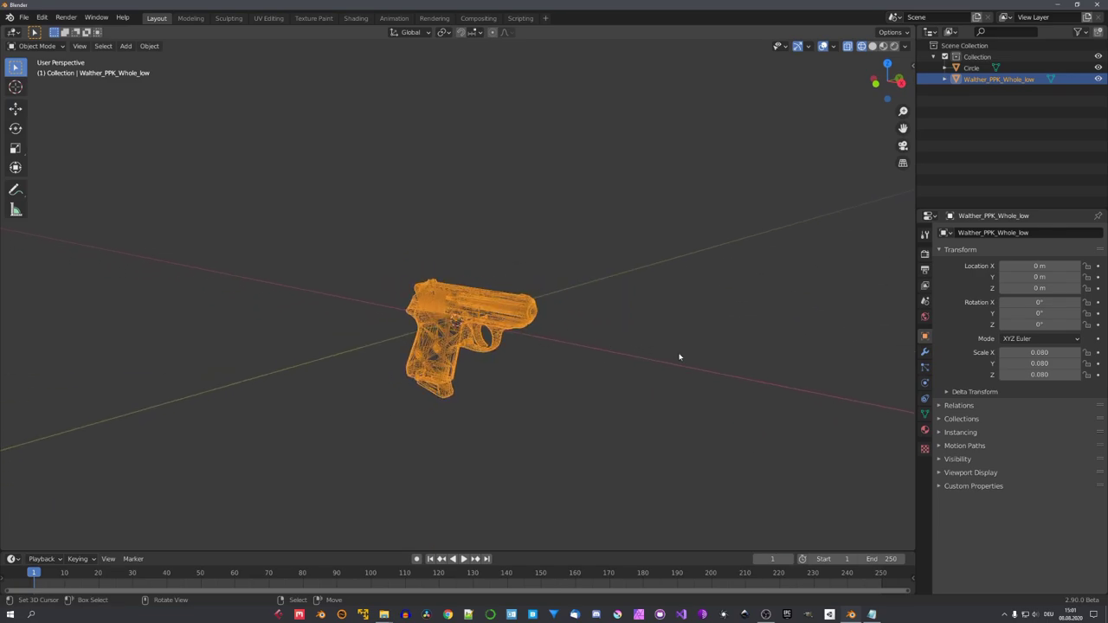
{"action": "middle_click_drag", "start_coordinate": [680, 357], "coordinate": [510, 354]}
{"action": "scroll", "coordinate": [537, 351], "scroll_direction": "up", "scroll_amount": 7}
{"action": "key", "text": "shift+z"}
{"action": "left_click", "coordinate": [538, 352]}
{"action": "key", "text": "KP_Decimal"}
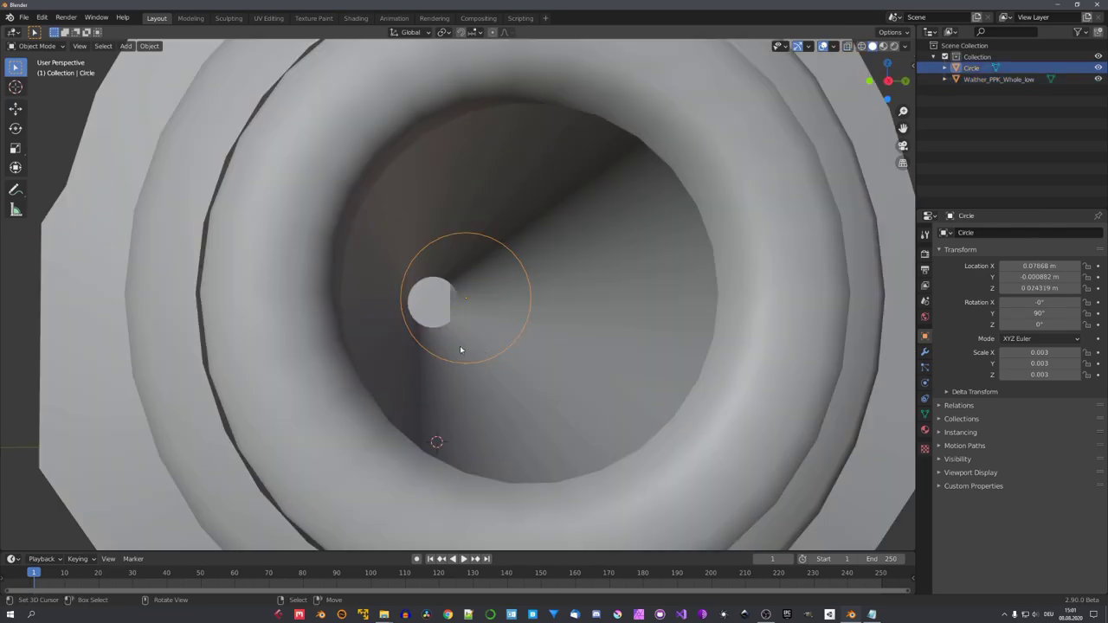
{"action": "key", "text": "Tab"}
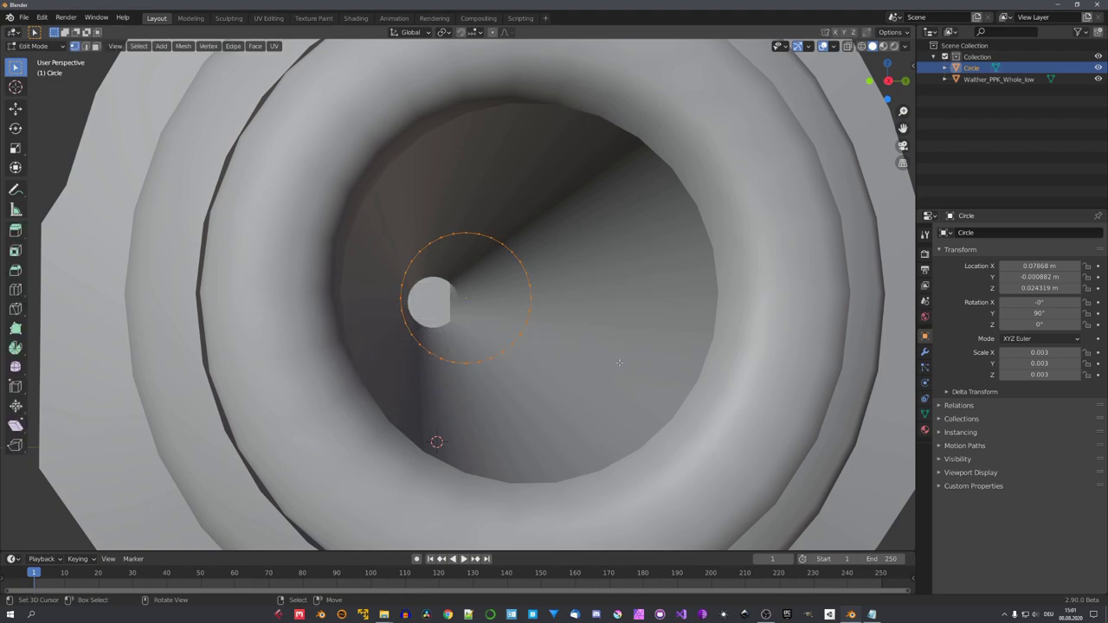
{"action": "key", "text": "f"}
{"action": "key", "text": "Tab"}
{"action": "scroll", "coordinate": [428, 367], "scroll_direction": "down", "scroll_amount": 8}
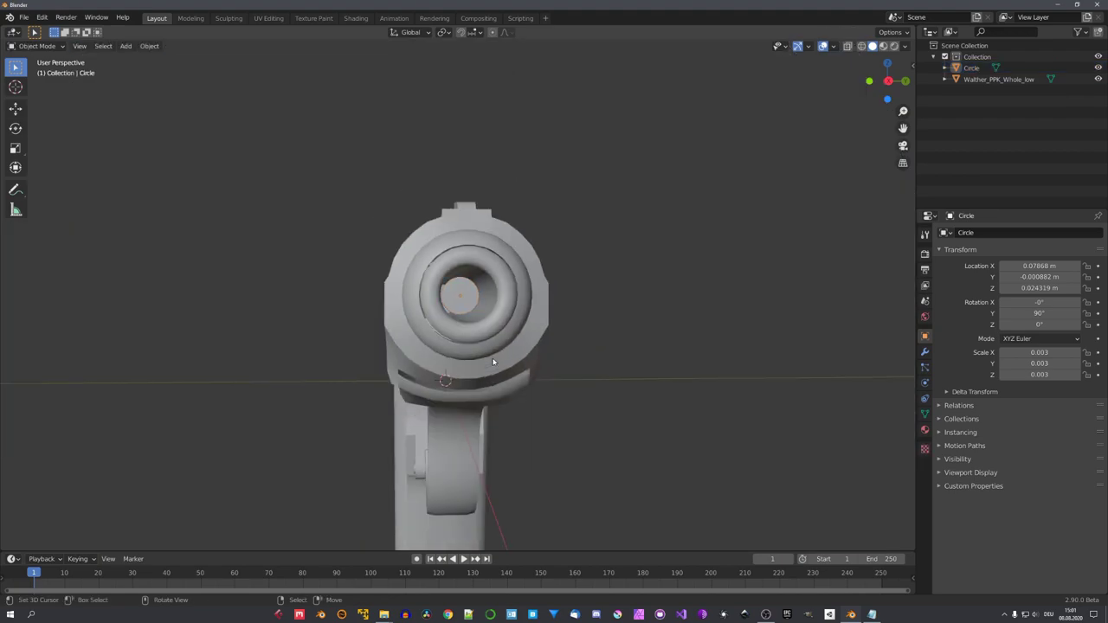
Add a mesh cylinder for the bullet and scale it down to about 0.004.
{"action": "scroll", "coordinate": [492, 362], "scroll_direction": "up", "scroll_amount": 7}
{"action": "key", "text": "shift+a"}
{"action": "mouse_move", "coordinate": [493, 349]}
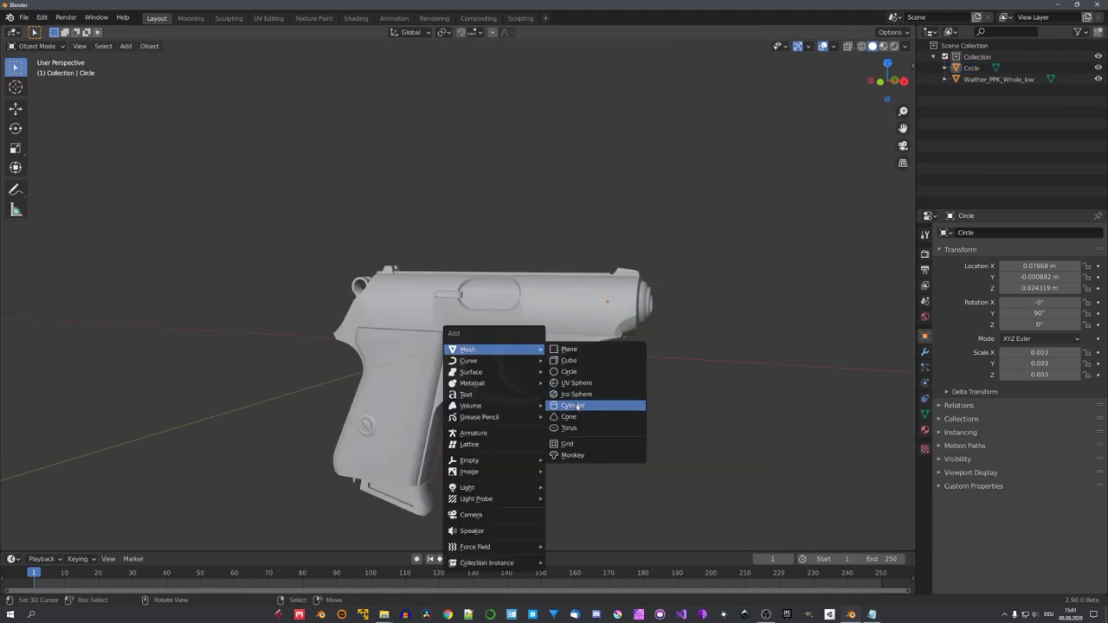
{"action": "left_click", "coordinate": [577, 407]}
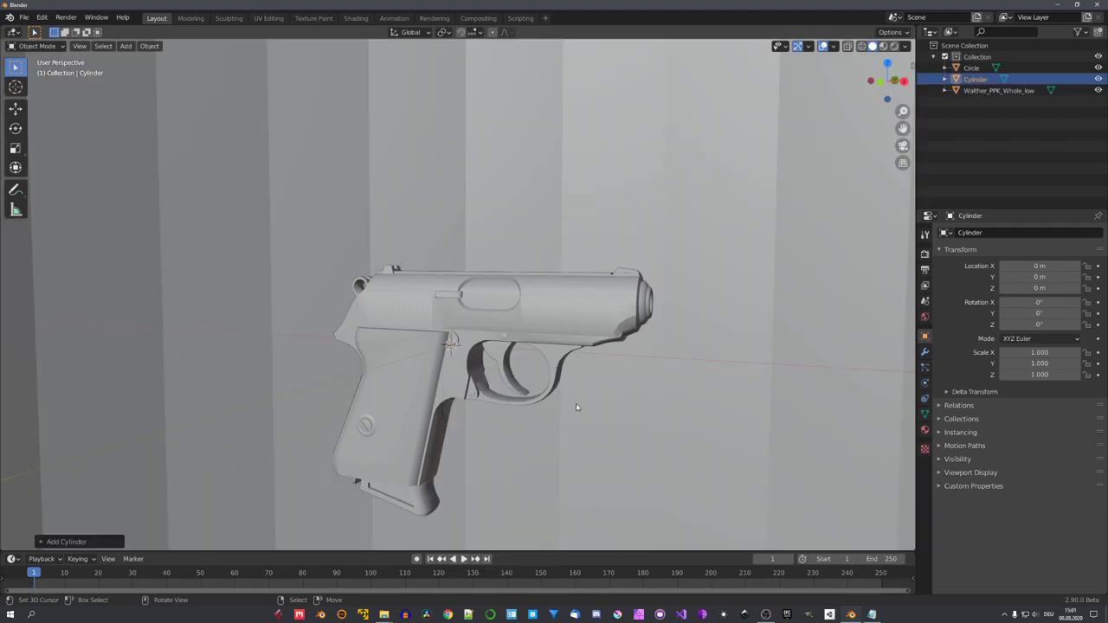
{"action": "key", "text": "s"}
{"action": "left_click", "coordinate": [454, 346]}
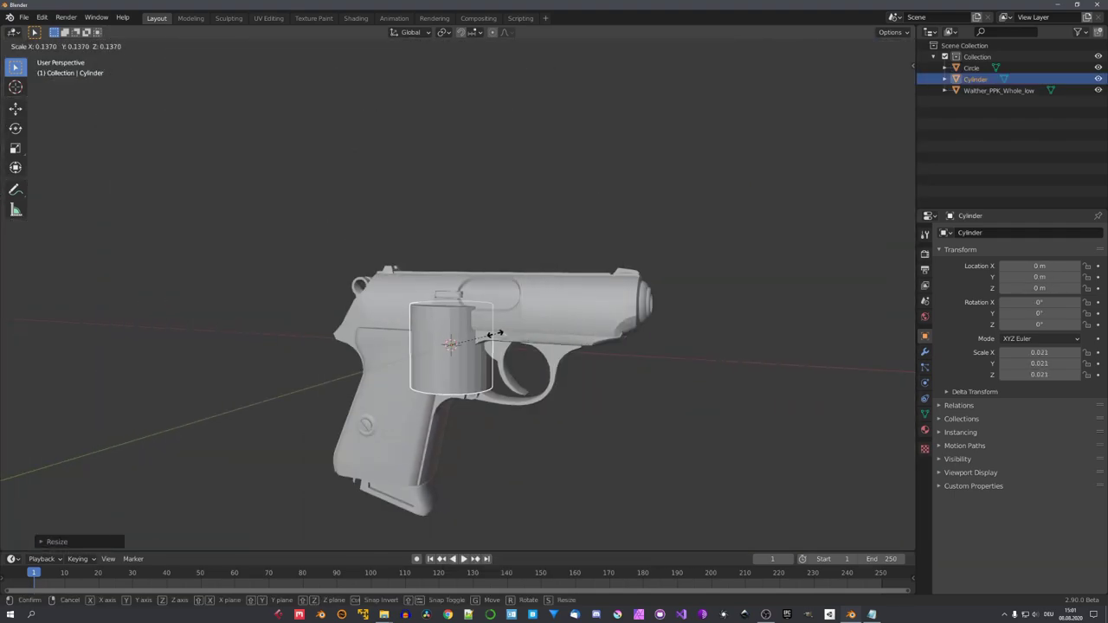
{"action": "key", "text": "s"}
{"action": "left_click", "coordinate": [501, 354]}
Raise the cylinder along Z to about 0.025 m in the front view and rotate it 90° around the Y axis.
{"action": "key", "text": "KP_1"}
{"action": "key", "text": "g"}
{"action": "key", "text": "z"}
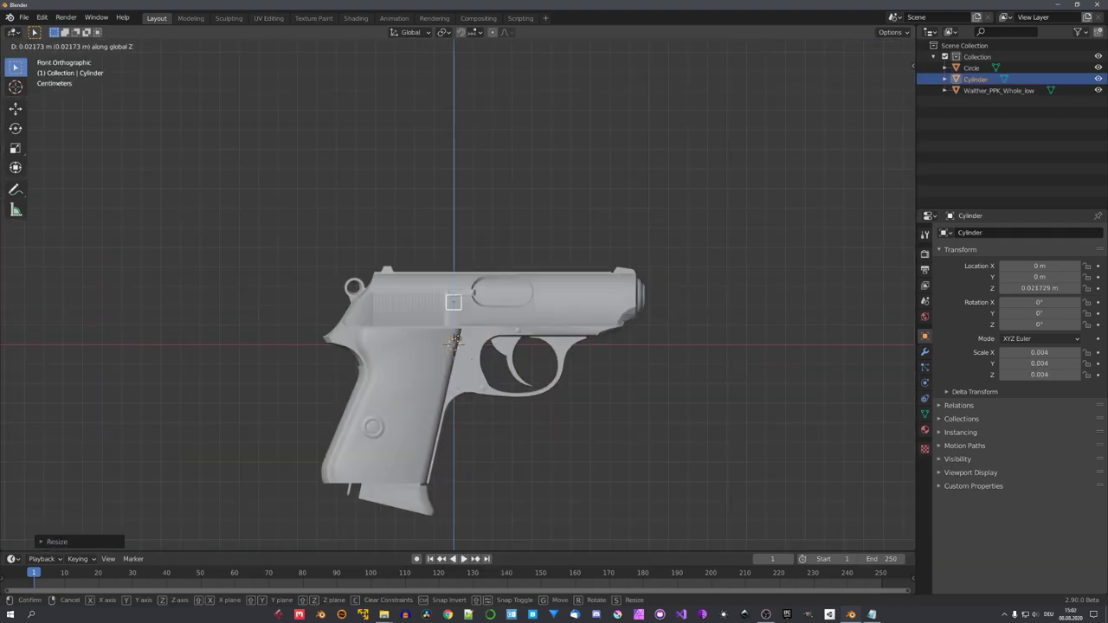
{"action": "left_click", "coordinate": [459, 340]}
{"action": "scroll", "coordinate": [475, 322], "scroll_direction": "up", "scroll_amount": 4}
{"action": "key", "text": "shift+z"}
{"action": "type", "text": "ry90"}
{"action": "left_click", "coordinate": [496, 318]}
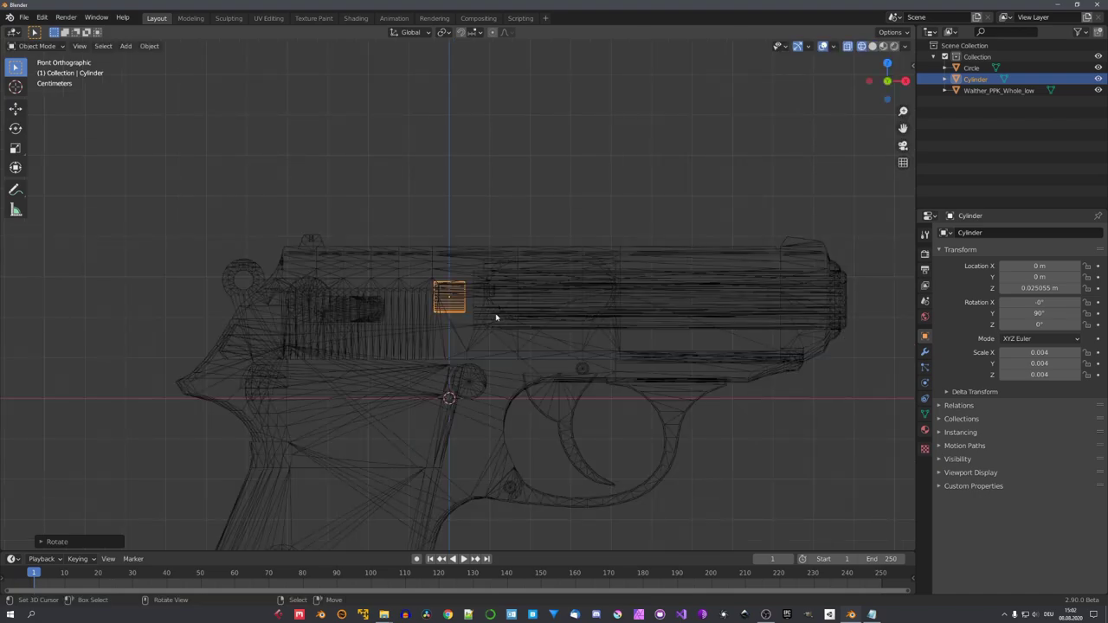
Position the cylinder in line with the barrel at about X 0.0203 m, Y -0.0009 m, Z 0.0244 m.
{"action": "key", "text": "g"}
{"action": "key", "text": "y"}
{"action": "key", "text": "x"}
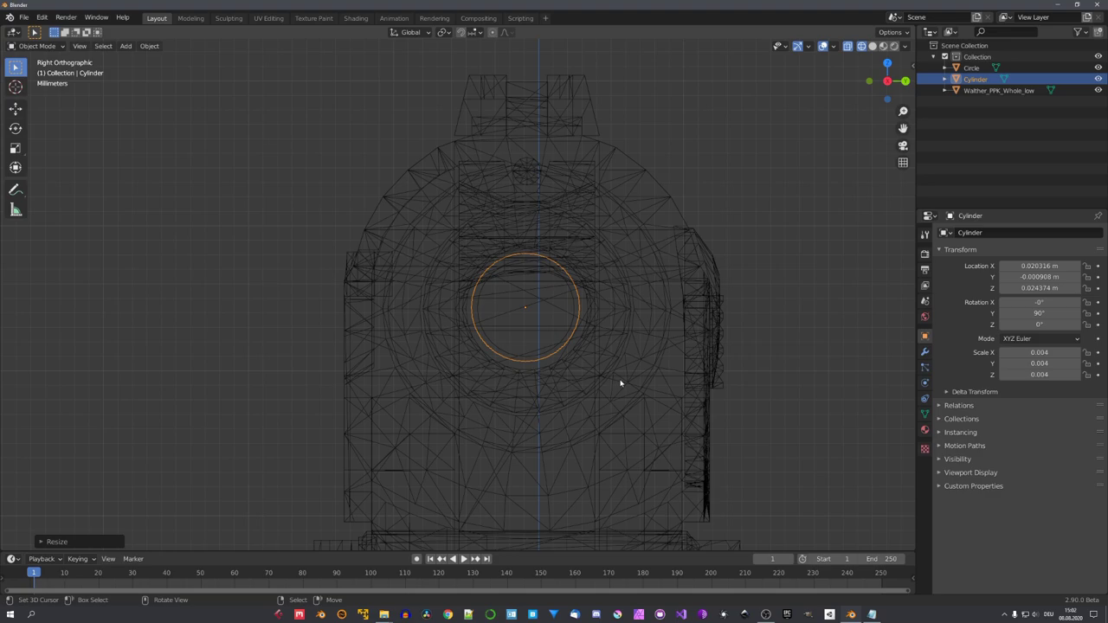
Extrude the cylinder's muzzle-facing end forward by roughly three quarters of the cylinder's length.
{"action": "key", "text": "KP_1"}
{"action": "key", "text": "KP_Decimal"}
{"action": "key", "text": "Tab"}
{"action": "key", "text": "b"}
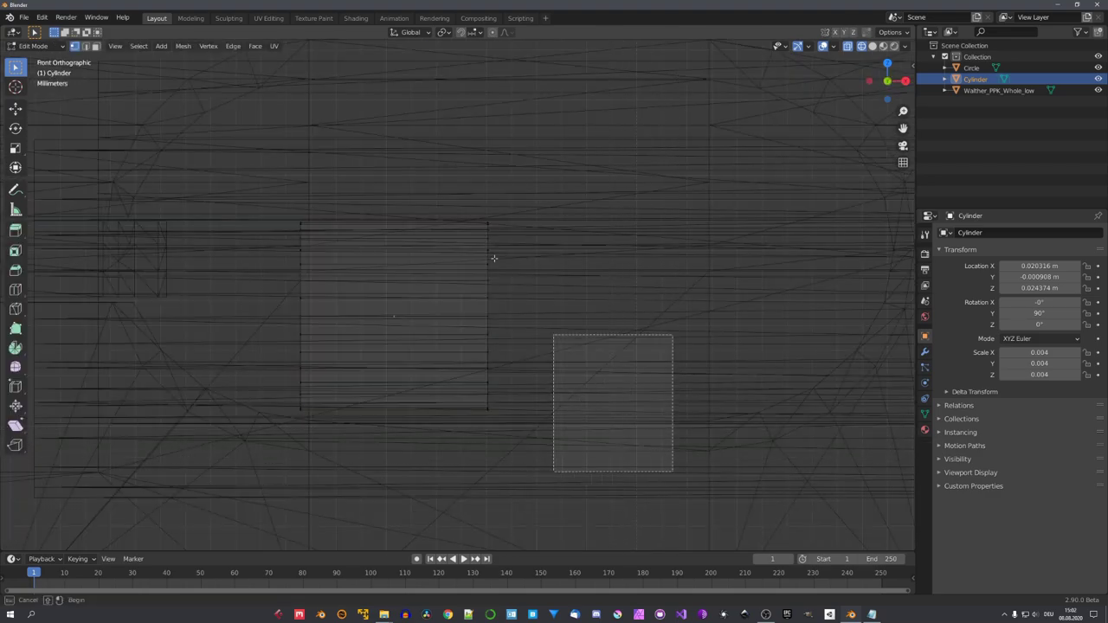
{"action": "left_click_drag", "start_coordinate": [495, 258], "coordinate": [448, 184]}
{"action": "scroll", "coordinate": [510, 326], "scroll_direction": "down", "scroll_amount": 3}
{"action": "key", "text": "e"}
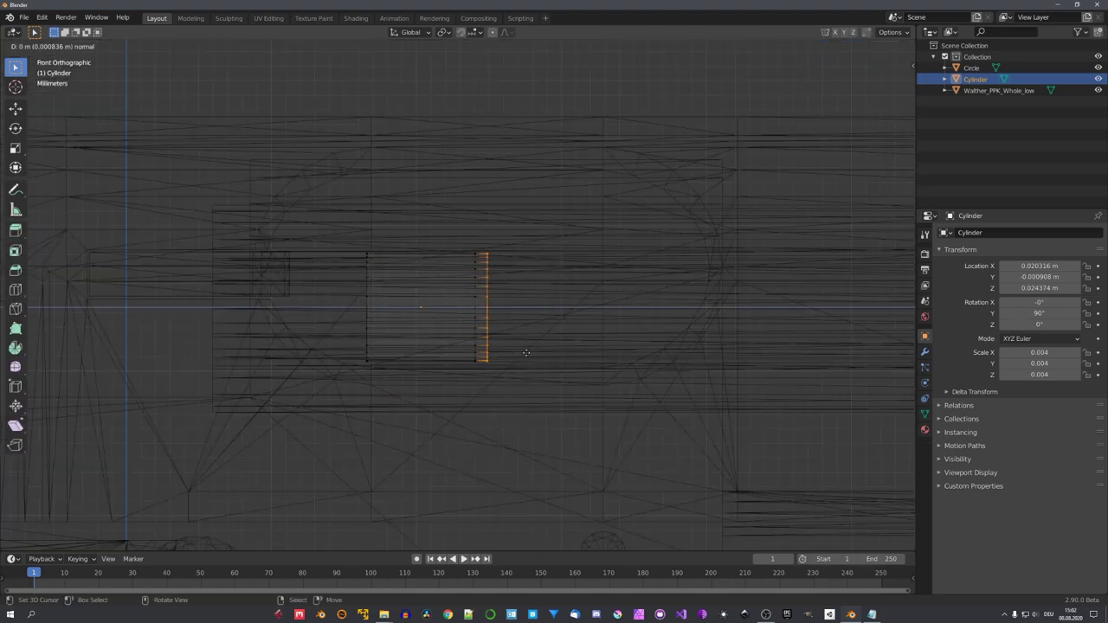
{"action": "left_click", "coordinate": [585, 356]}
Taper the extruded end by scaling it down and bevel it with 6 segments into a rounded bullet tip.
{"action": "scroll", "coordinate": [605, 381], "scroll_direction": "up", "scroll_amount": 1}
{"action": "scroll", "coordinate": [605, 381], "scroll_direction": "up", "scroll_amount": 1}
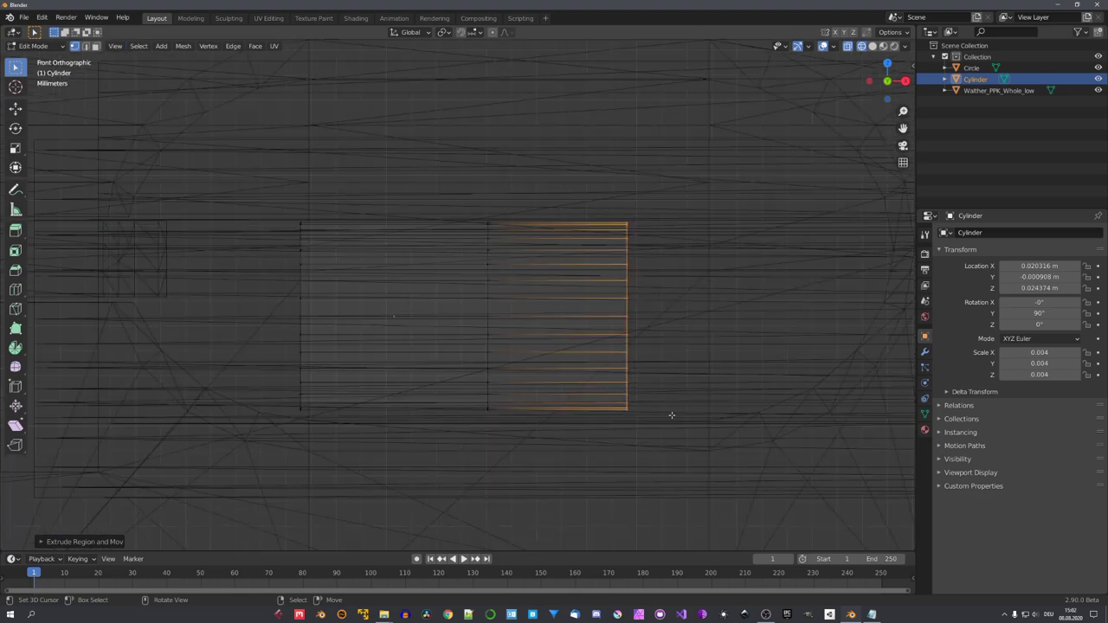
{"action": "key", "text": "s"}
{"action": "left_click", "coordinate": [667, 385]}
{"action": "key", "text": "ctrl+b"}
{"action": "scroll", "coordinate": [688, 404], "scroll_direction": "up", "scroll_amount": 5}
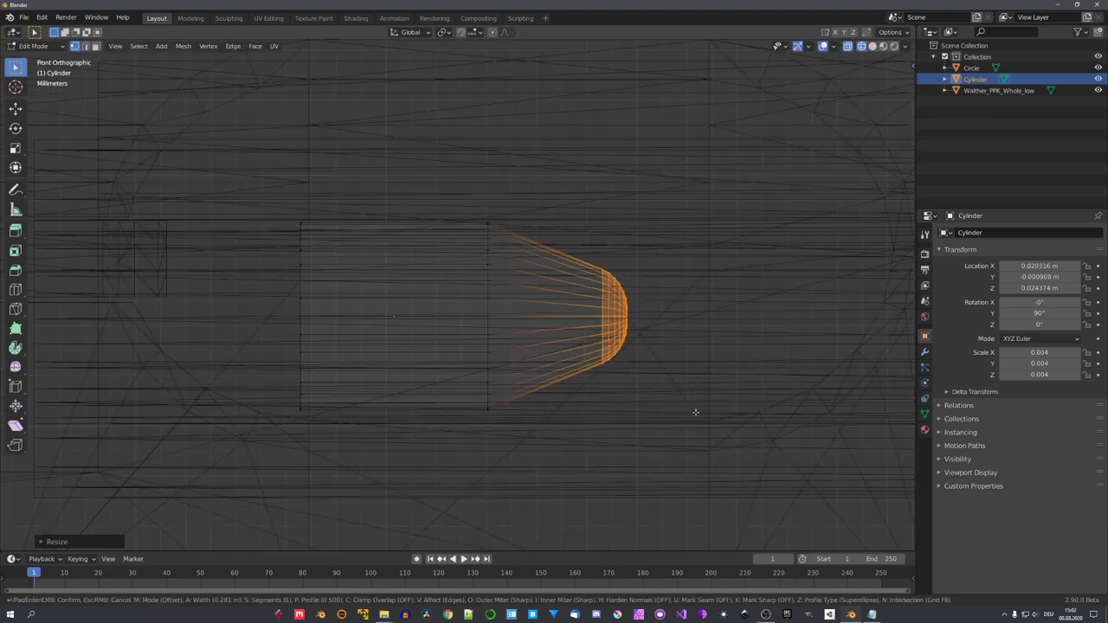
{"action": "left_click", "coordinate": [700, 418]}
{"action": "key", "text": "Tab"}
{"action": "key", "text": "alt+a"}
Select the bullet cylinder and insert a Location keyframe on frame 1.
{"action": "scroll", "coordinate": [559, 411], "scroll_direction": "down", "scroll_amount": 6}
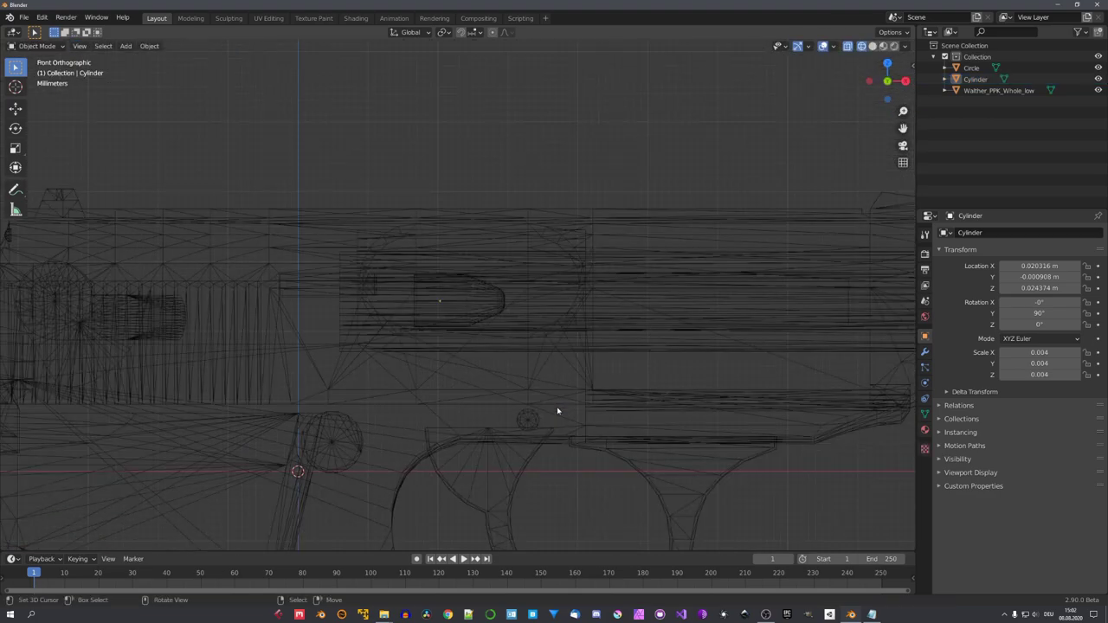
{"action": "scroll", "coordinate": [527, 389], "scroll_direction": "up", "scroll_amount": 4}
{"action": "scroll", "coordinate": [527, 389], "scroll_direction": "down", "scroll_amount": 9}
{"action": "middle_click_drag", "start_coordinate": [529, 280], "coordinate": [510, 321]}
{"action": "left_click", "coordinate": [510, 321]}
{"action": "scroll", "coordinate": [510, 322], "scroll_direction": "down", "scroll_amount": 1}
{"action": "scroll", "coordinate": [510, 323], "scroll_direction": "down", "scroll_amount": 1}
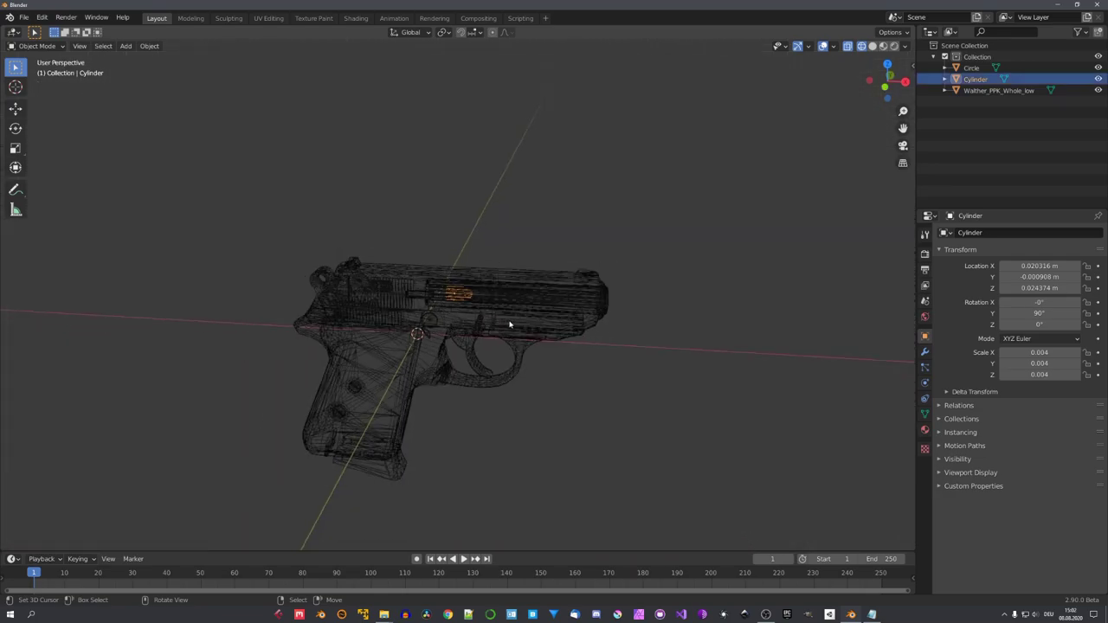
{"action": "key", "text": "i"}
{"action": "left_click_drag", "start_coordinate": [495, 300], "coordinate": [335, 276]}
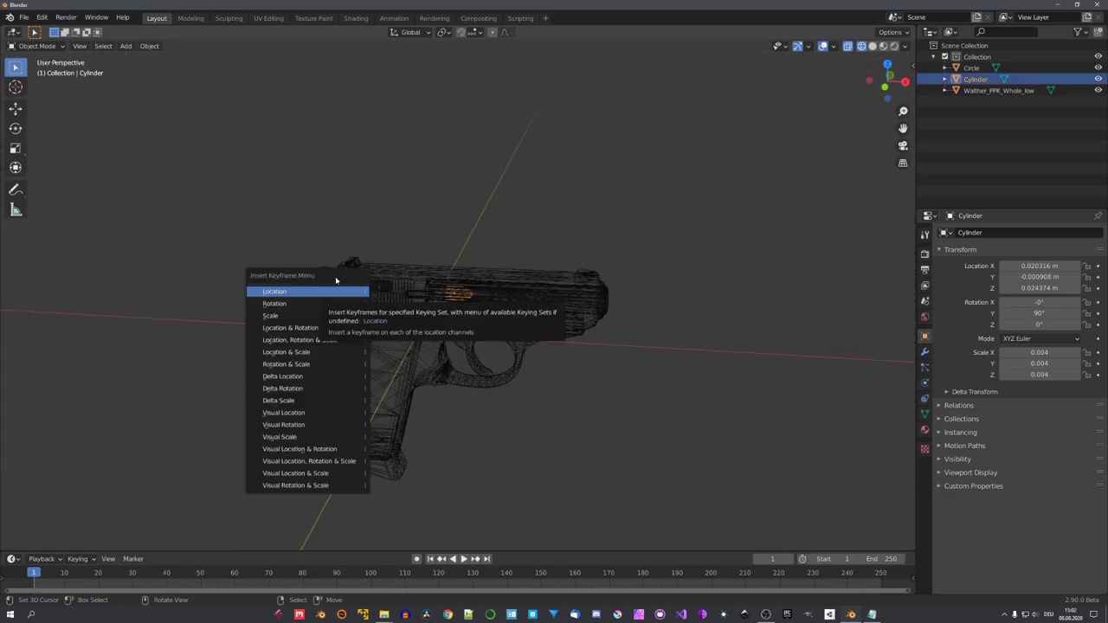
{"action": "left_click", "coordinate": [330, 291]}
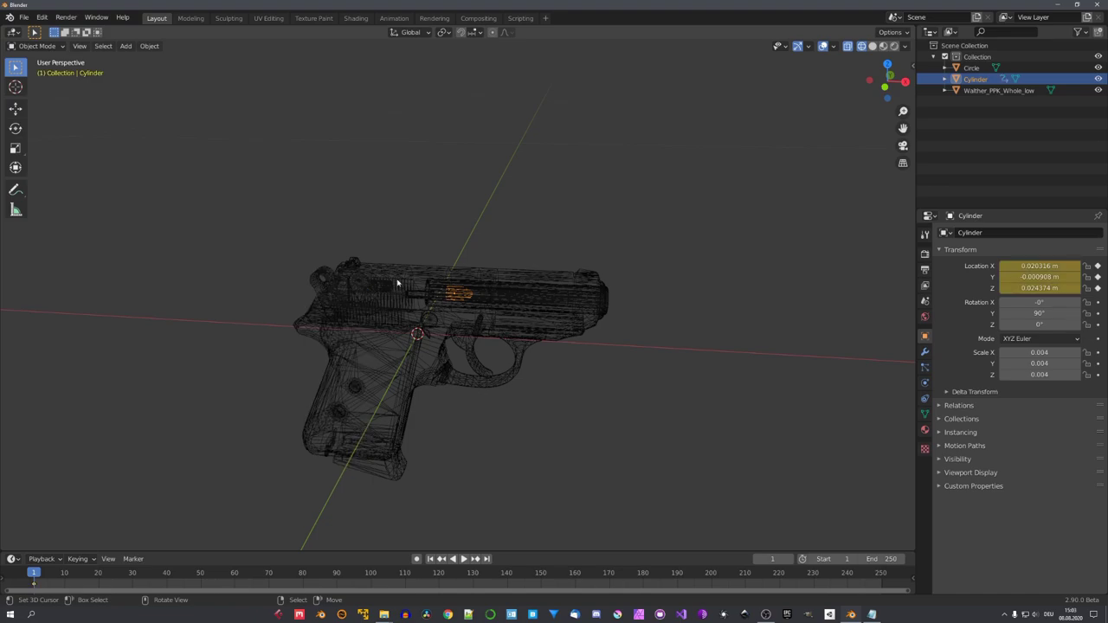
On frame 3, move the bullet along X to about 1.04 m and insert a Location keyframe.
{"action": "key", "text": "Right"}
{"action": "key", "text": "Right"}
{"action": "scroll", "coordinate": [468, 336], "scroll_direction": "down", "scroll_amount": 10}
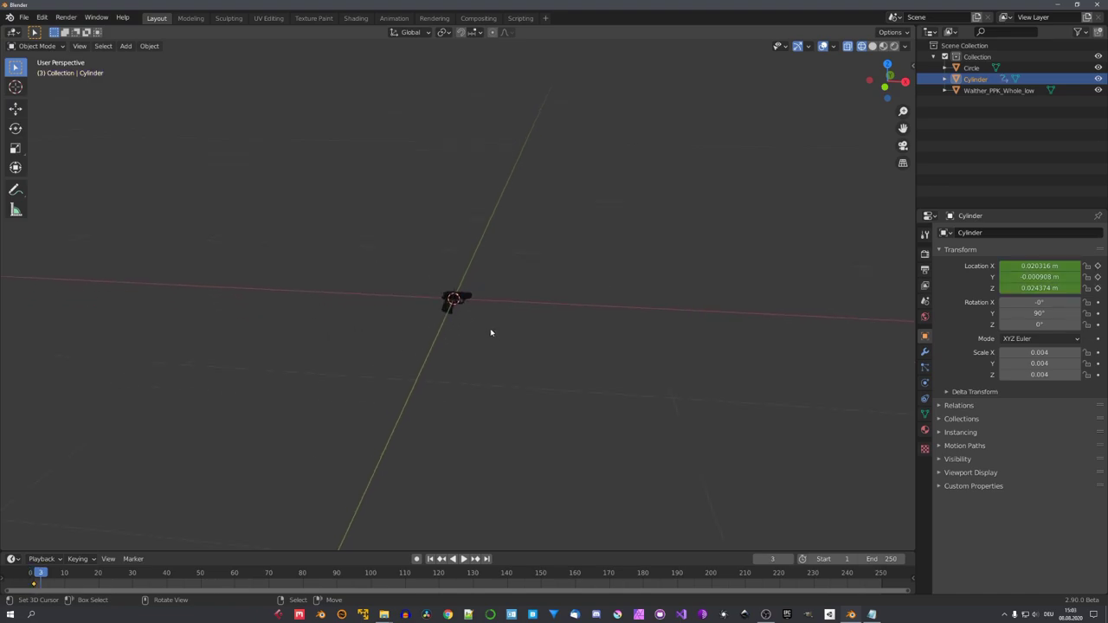
{"action": "key", "text": "g"}
{"action": "key", "text": "x"}
{"action": "left_click", "coordinate": [629, 350]}
{"action": "scroll", "coordinate": [626, 355], "scroll_direction": "up", "scroll_amount": 3}
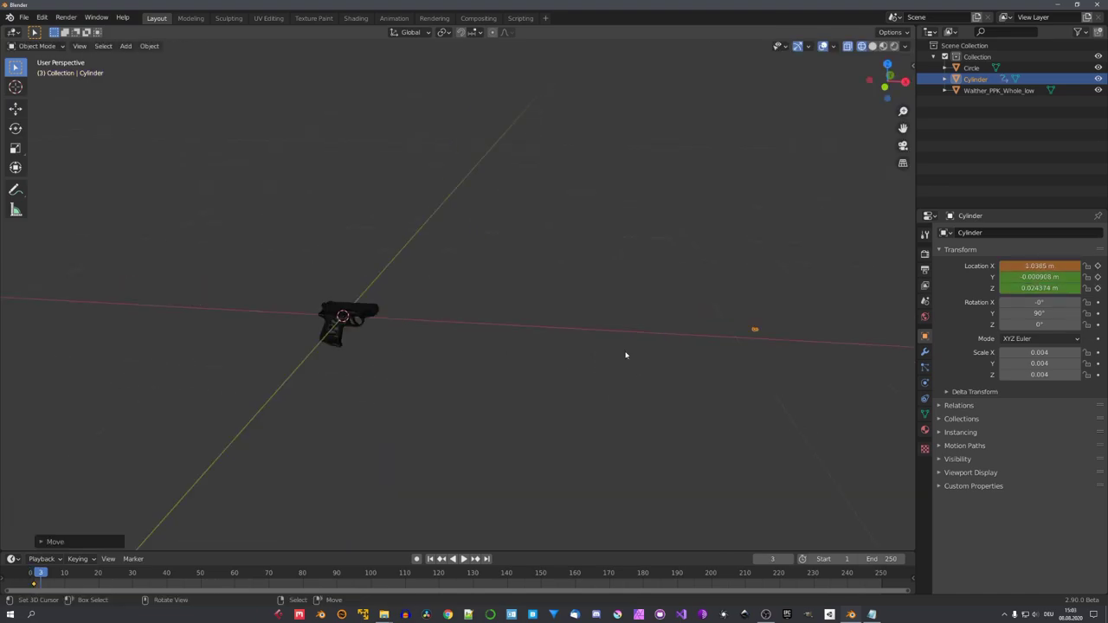
{"action": "key", "text": "i"}
Play the bullet animation from frame 1 to check its motion.
{"action": "key", "text": "Left"}
{"action": "key", "text": "Left"}
{"action": "key", "text": "space"}
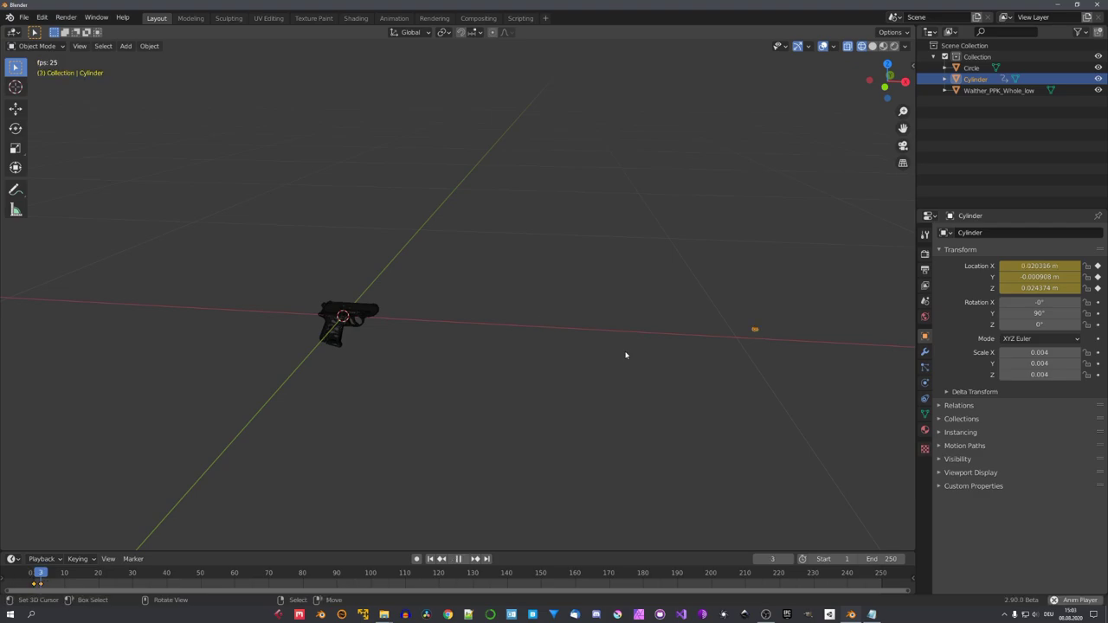
{"action": "key", "text": "space"}
{"action": "key", "text": "shift+Left"}
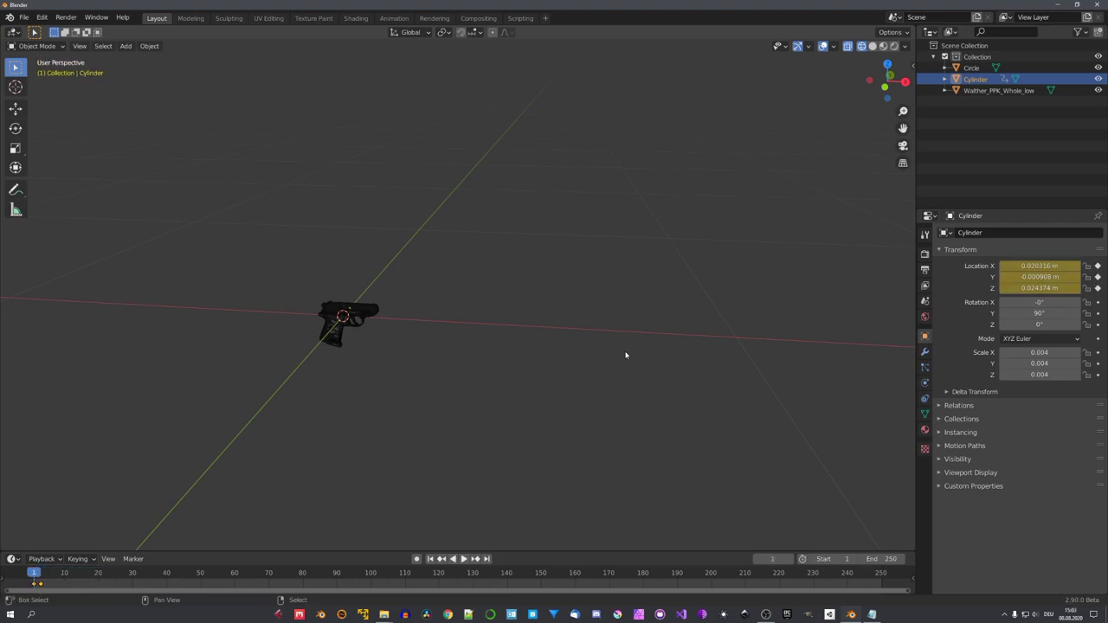
{"action": "key", "text": "space"}
{"action": "key", "text": "space"}
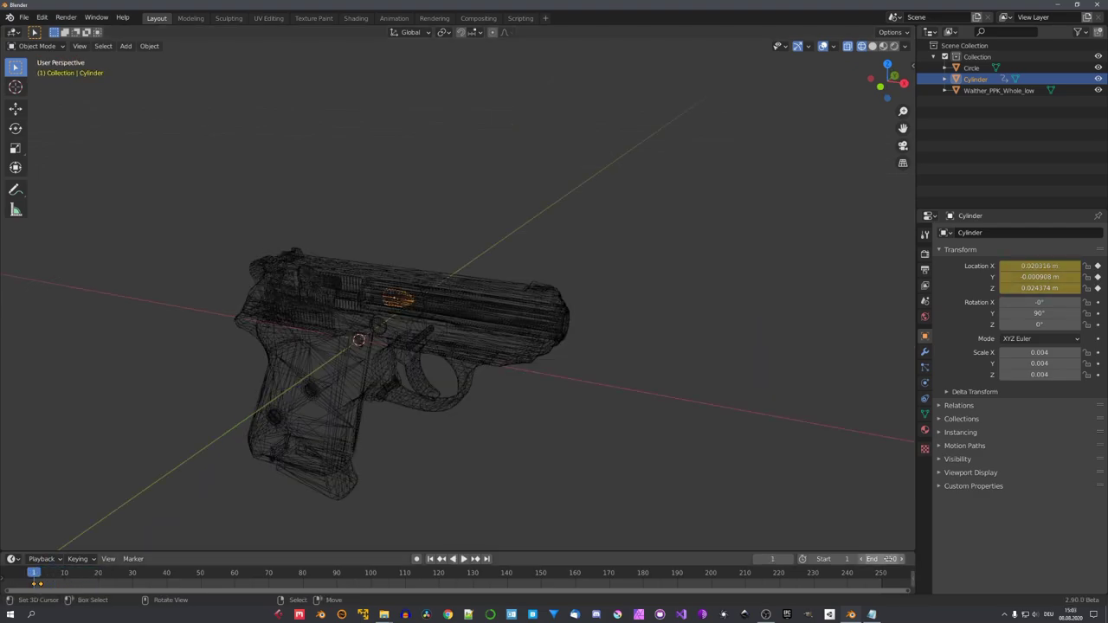
Set the animation's end frame to 20 and zoom the timeline in on that range.
{"action": "left_click", "coordinate": [889, 559]}
{"action": "key", "text": "Return"}
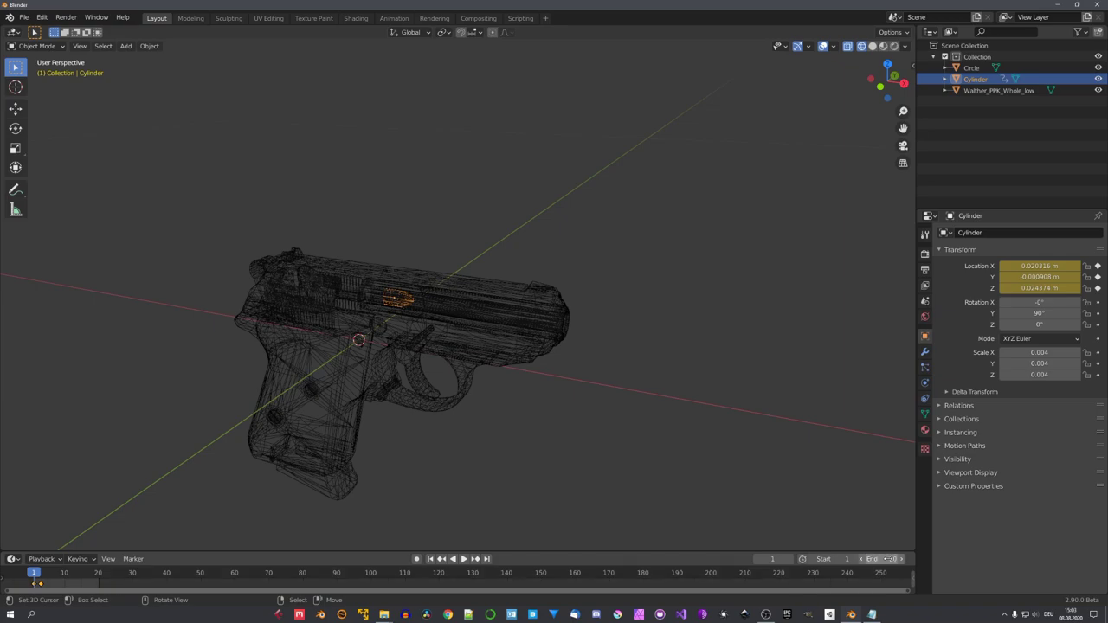
{"action": "scroll", "coordinate": [213, 589], "scroll_direction": "up", "scroll_amount": 4}
{"action": "middle_click_drag", "start_coordinate": [214, 589], "coordinate": [694, 590]}
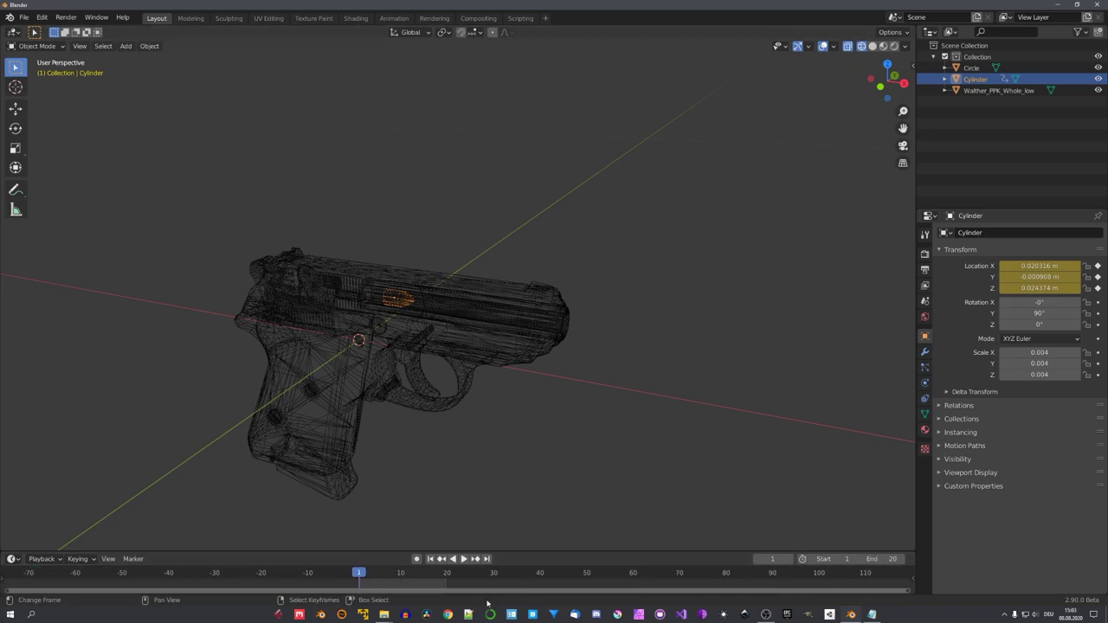
{"action": "scroll", "coordinate": [433, 587], "scroll_direction": "up", "scroll_amount": 11}
Select the circle in the barrel and apply the Quick Smoke effect to it.
{"action": "middle_click_drag", "start_coordinate": [495, 425], "coordinate": [545, 350]}
{"action": "left_click", "coordinate": [499, 338]}
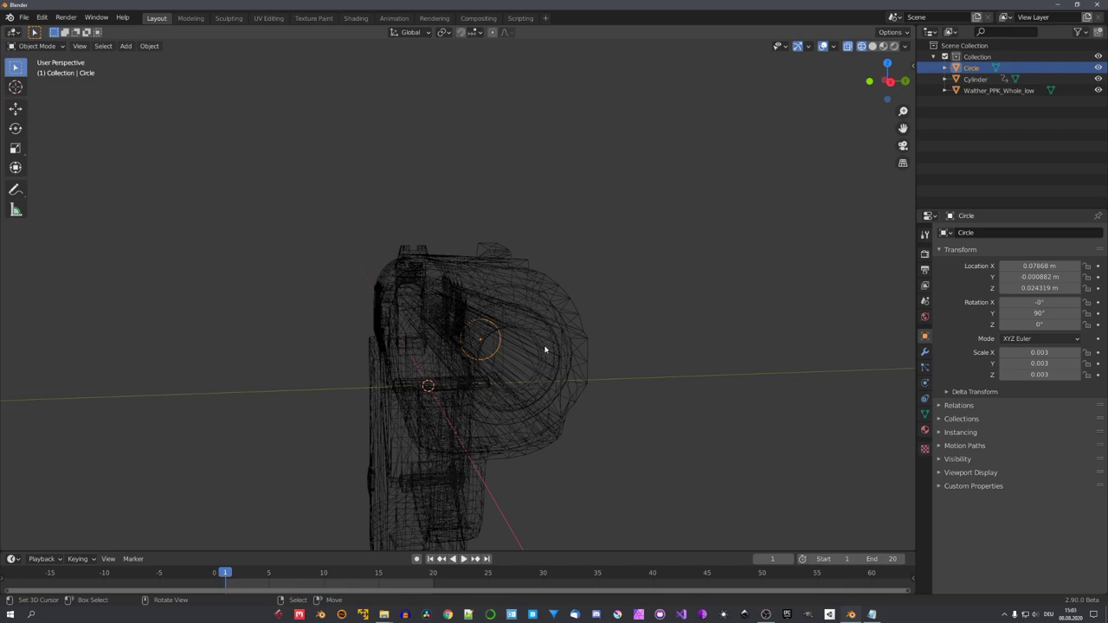
{"action": "key", "text": "F3"}
{"action": "type", "text": "quic"}
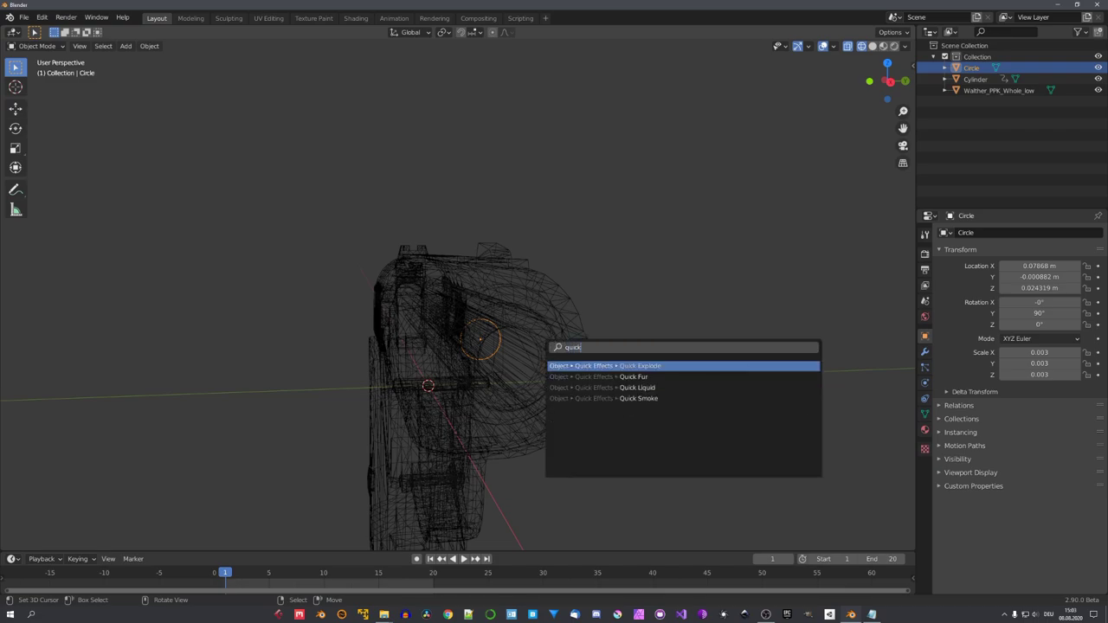
{"action": "type", "text": "k"}
{"action": "key", "text": "Down"}
{"action": "key", "text": "Down"}
{"action": "key", "text": "Down"}
{"action": "key", "text": "Return"}
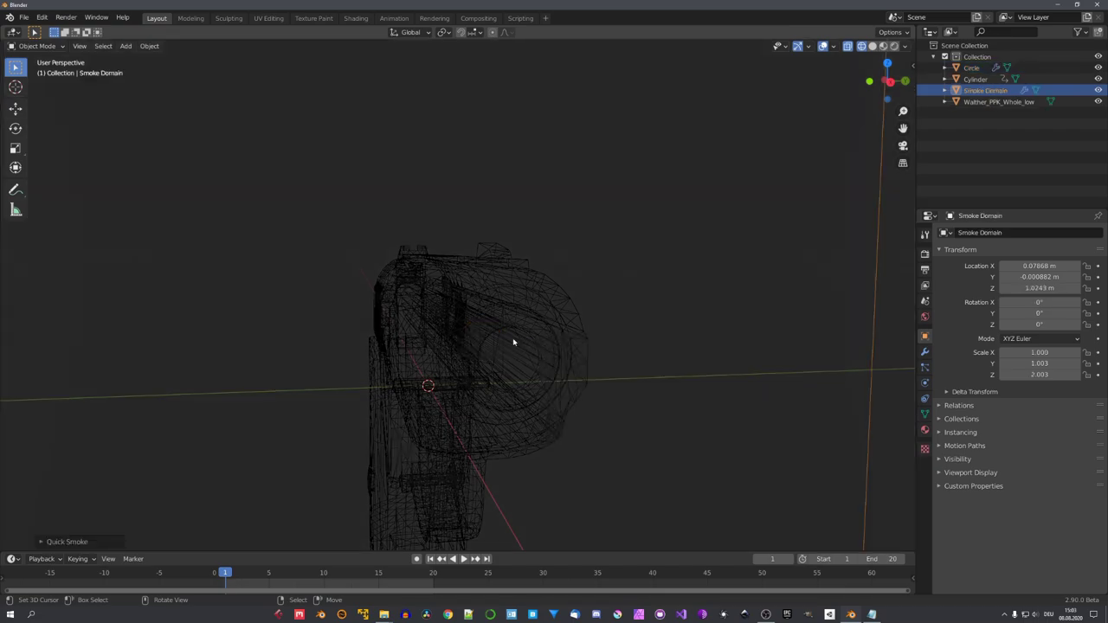
Clear the smoke domain's location and scale so that it is a default-size cube at the world origin.
{"action": "scroll", "coordinate": [528, 345], "scroll_direction": "down", "scroll_amount": 10}
{"action": "middle_click_drag", "start_coordinate": [529, 346], "coordinate": [570, 355]}
{"action": "scroll", "coordinate": [606, 353], "scroll_direction": "down", "scroll_amount": 5}
{"action": "key", "text": "alt"}
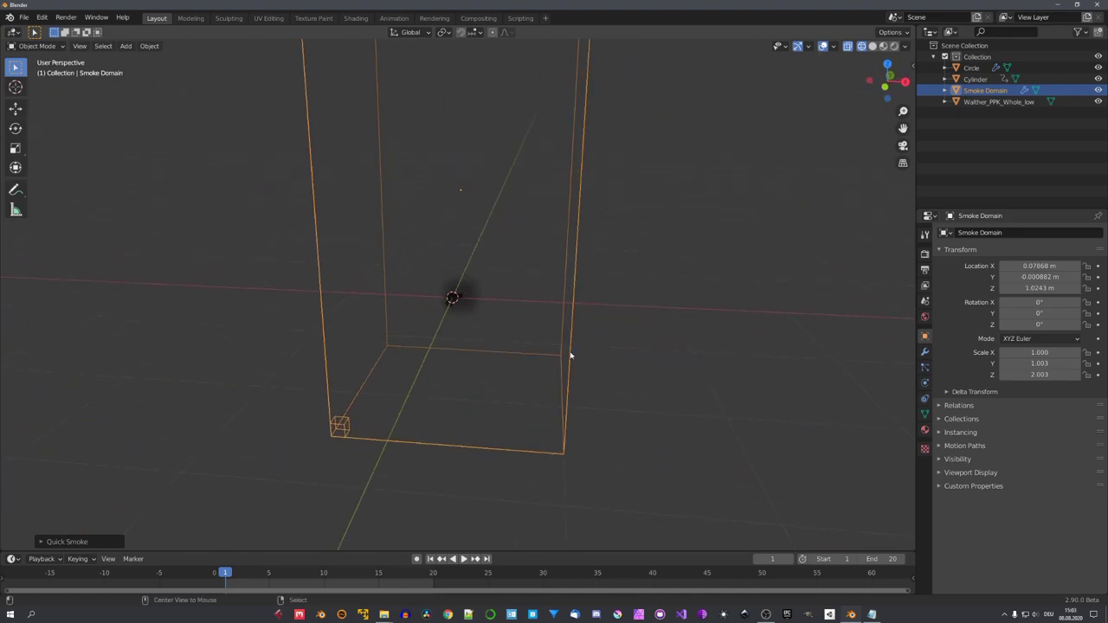
{"action": "key", "text": "alt+g"}
{"action": "key", "text": "alt+s"}
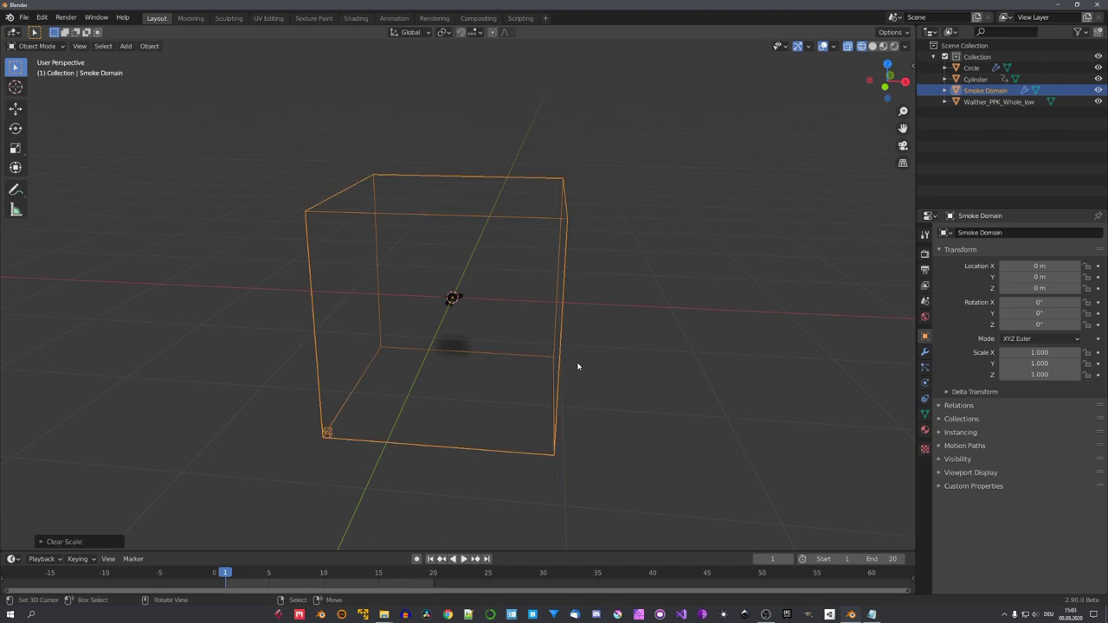
Scale the smoke domain down uniformly to about 0.198 and move it along X to about 0.264 m.
{"action": "mouse_move", "coordinate": [578, 366]}
{"action": "middle_mouse_down"}
{"action": "mouse_move", "coordinate": [588, 378]}
{"action": "mouse_move", "coordinate": [594, 353]}
{"action": "middle_mouse_up"}
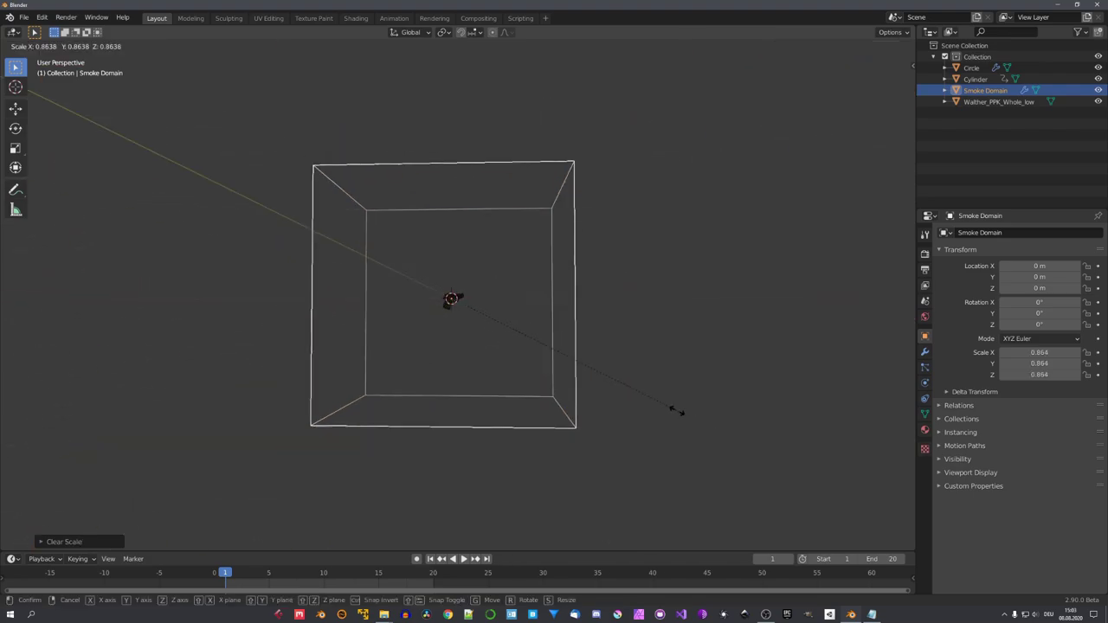
{"action": "left_click", "coordinate": [501, 330]}
{"action": "key", "text": "KP_7"}
{"action": "key", "text": "g"}
{"action": "key", "text": "x"}
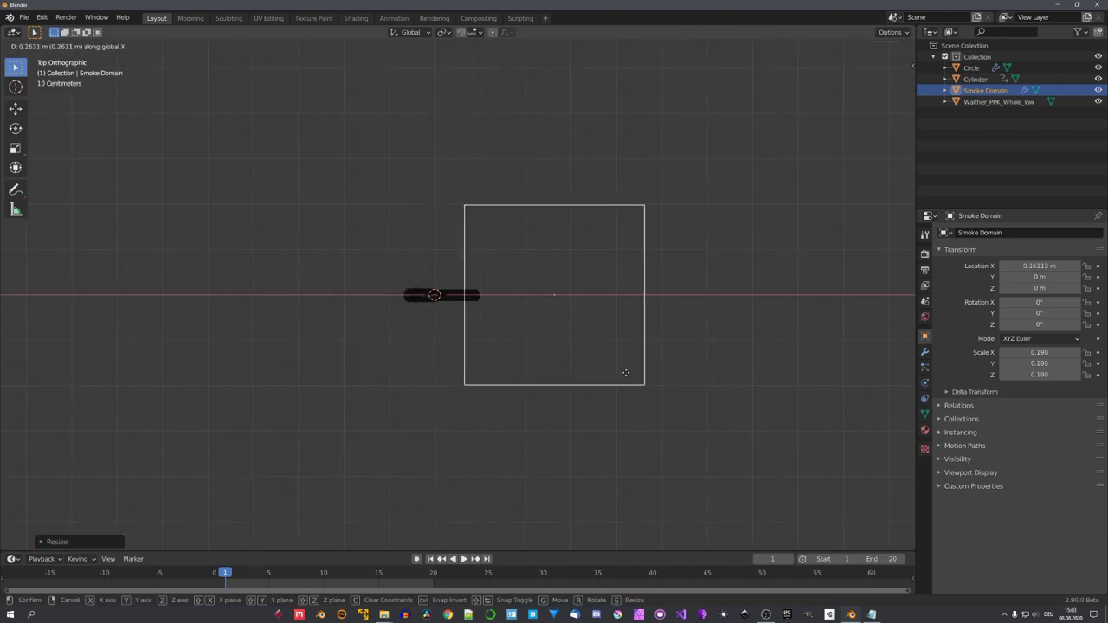
{"action": "left_click", "coordinate": [673, 377]}
Stretch the smoke domain along the X axis to a scale of about 0.353.
{"action": "key", "text": "s"}
{"action": "key", "text": "x"}
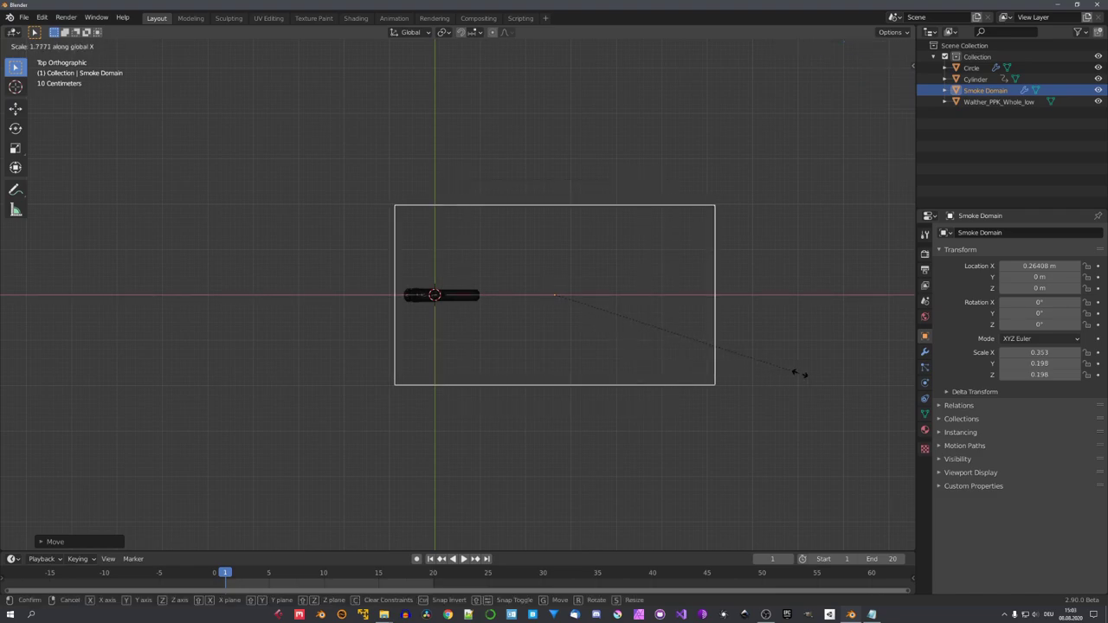
{"action": "left_click", "coordinate": [798, 374]}
{"action": "middle_click_drag", "start_coordinate": [798, 374], "coordinate": [629, 355]}
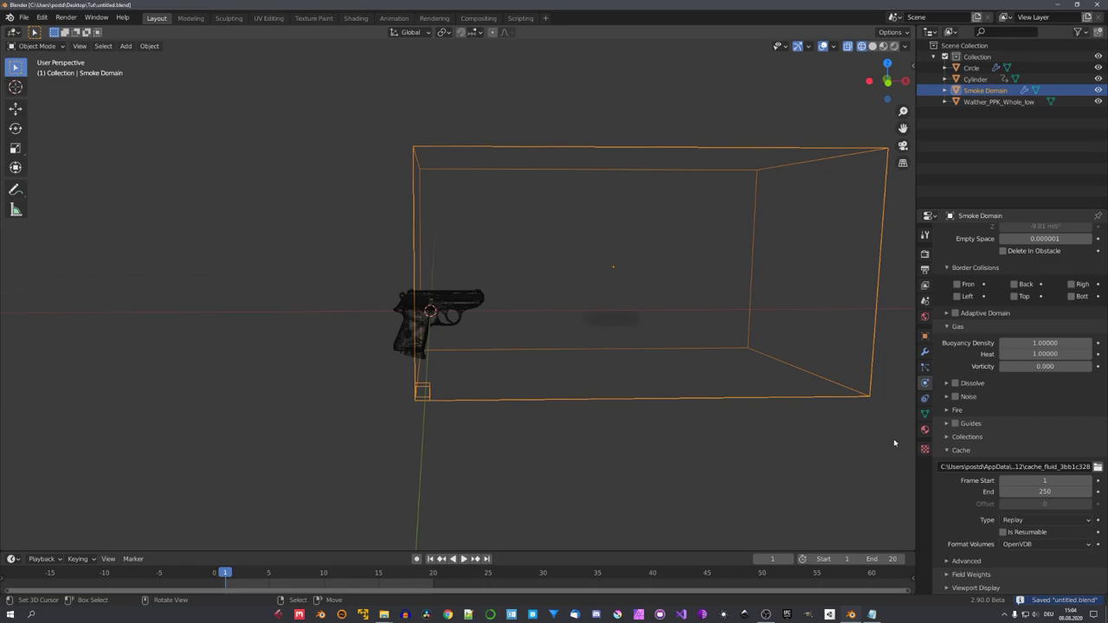
Set the smoke domain's cache folder to //cache, saving the file, and set its cache type to Modular.
{"action": "left_click", "coordinate": [1013, 468]}
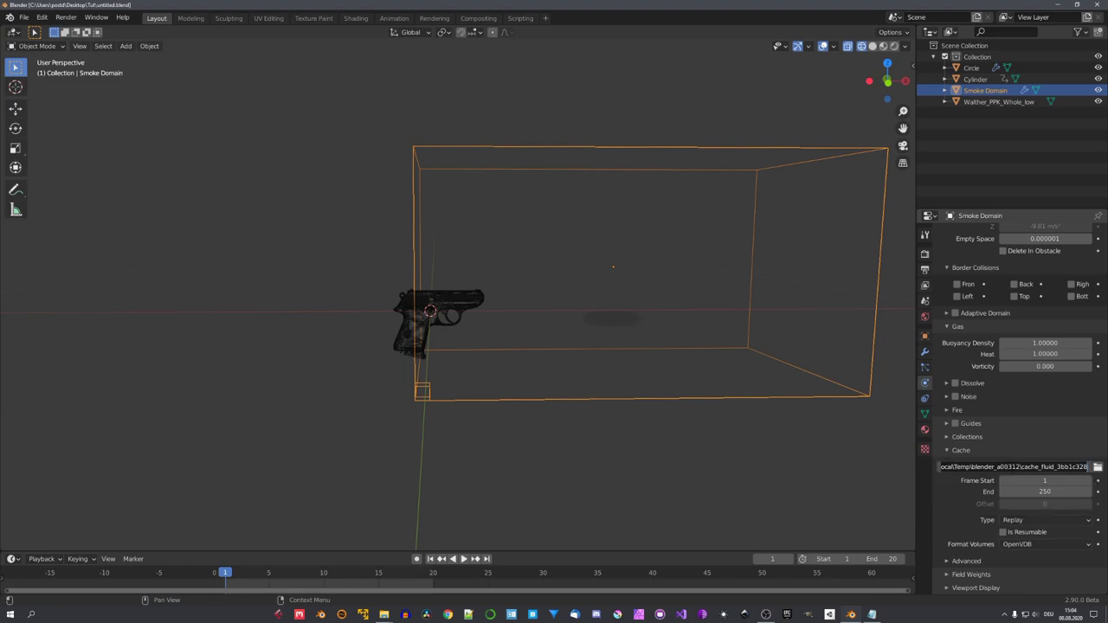
{"action": "type", "text": "//cache"}
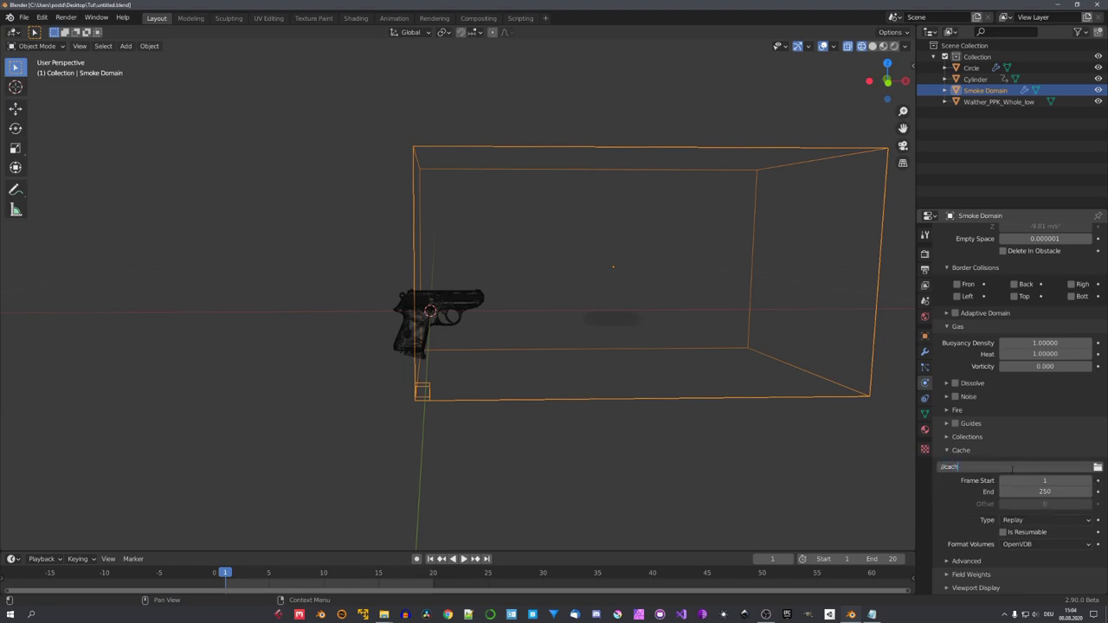
{"action": "key", "text": "Return"}
{"action": "middle_click_drag", "start_coordinate": [906, 458], "coordinate": [702, 411]}
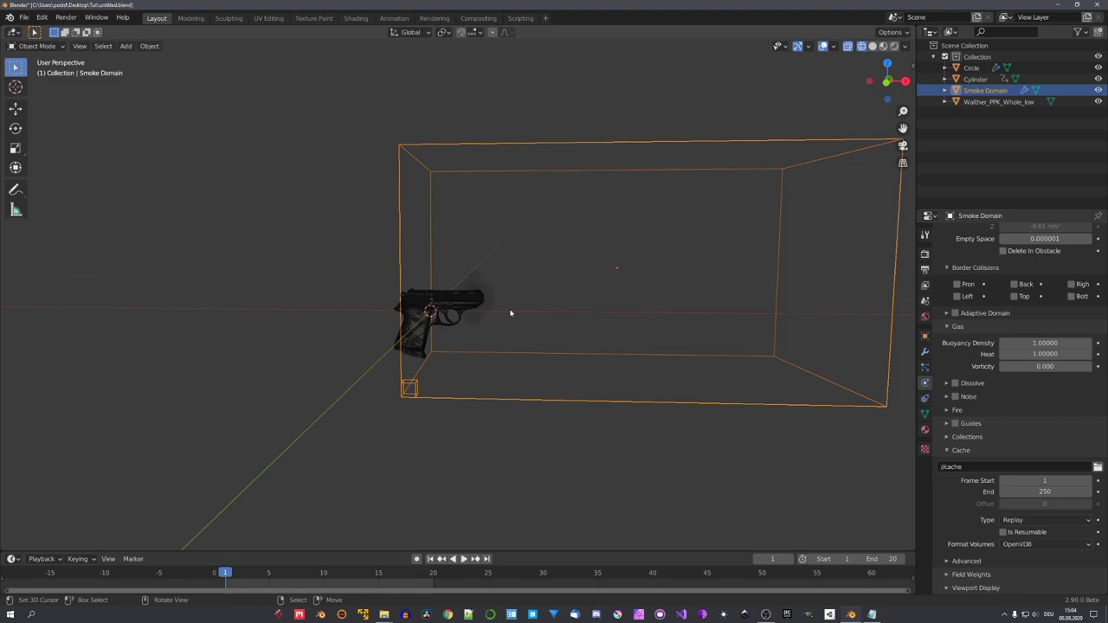
{"action": "scroll", "coordinate": [530, 260], "scroll_direction": "up", "scroll_amount": 5}
{"action": "scroll", "coordinate": [531, 306], "scroll_direction": "down", "scroll_amount": 5}
{"action": "key", "text": "ctrl+s"}
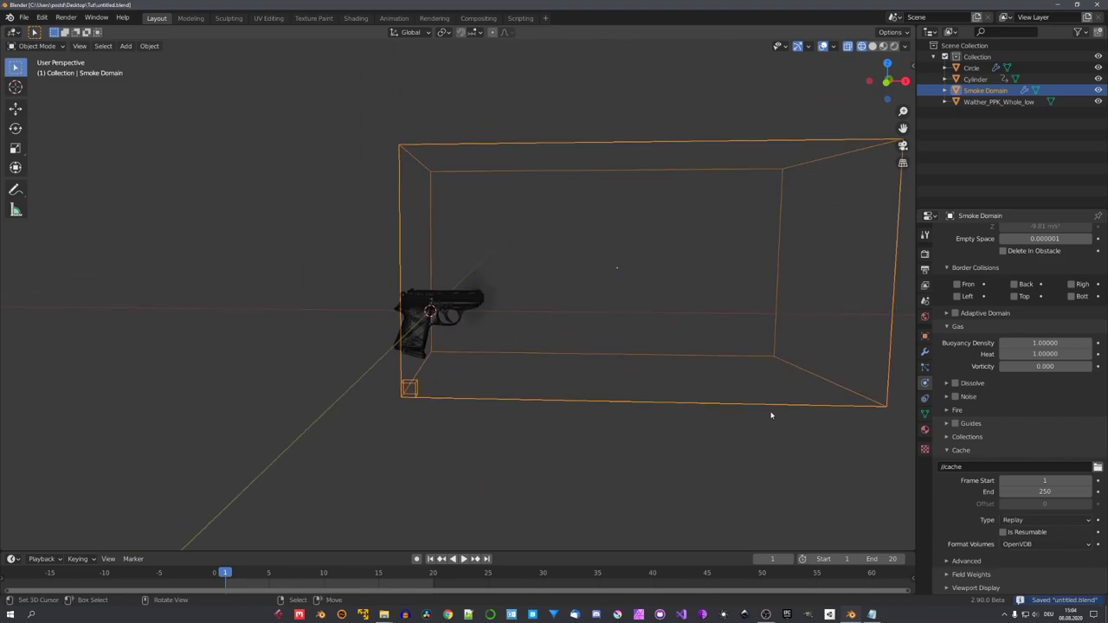
{"action": "left_click", "coordinate": [1013, 520]}
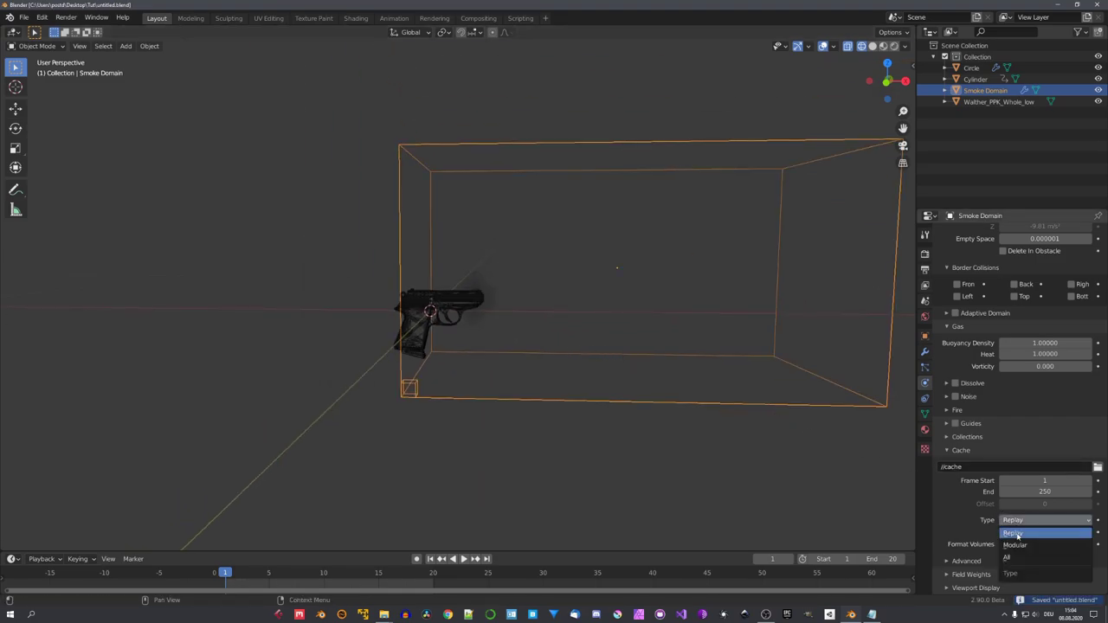
{"action": "left_click", "coordinate": [1027, 547]}
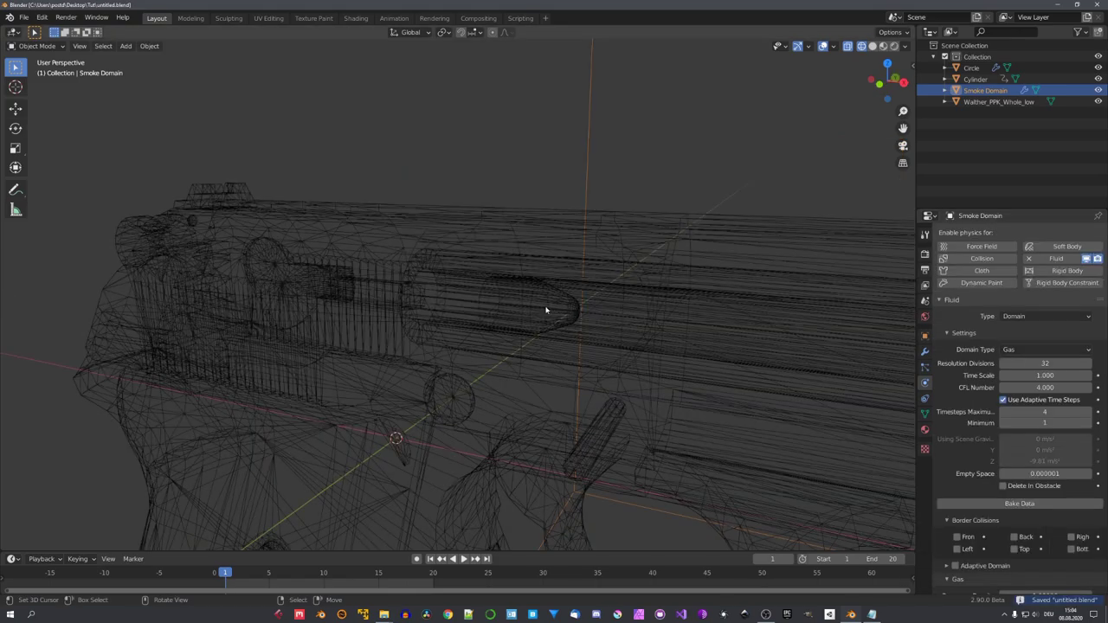
Select the Walther PPK and give it Fluid physics of type Effector.
{"action": "middle_click_drag", "start_coordinate": [549, 309], "coordinate": [654, 319]}
{"action": "left_click", "coordinate": [513, 307]}
{"action": "key", "text": "ctrl+s"}
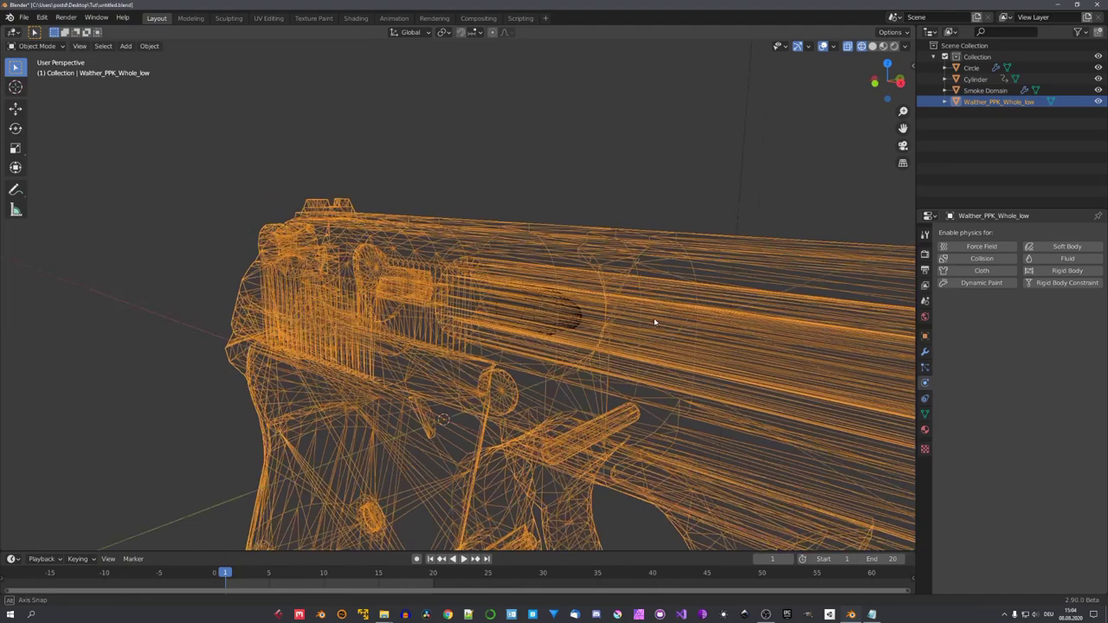
{"action": "scroll", "coordinate": [710, 308], "scroll_direction": "down", "scroll_amount": 7}
{"action": "left_click", "coordinate": [1074, 260]}
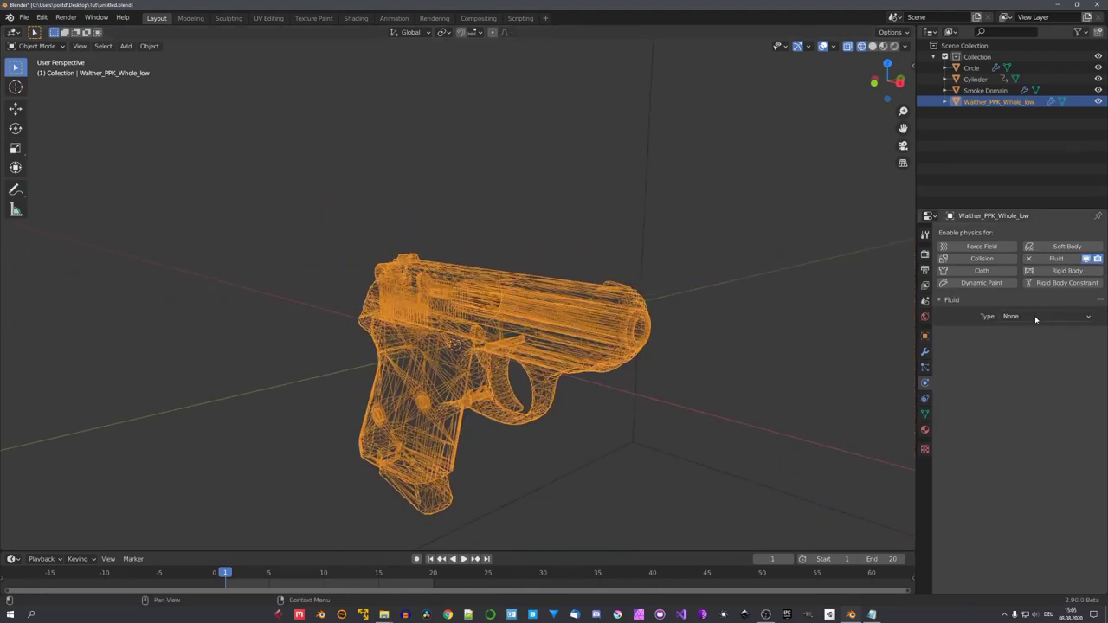
{"action": "left_click", "coordinate": [1032, 318]}
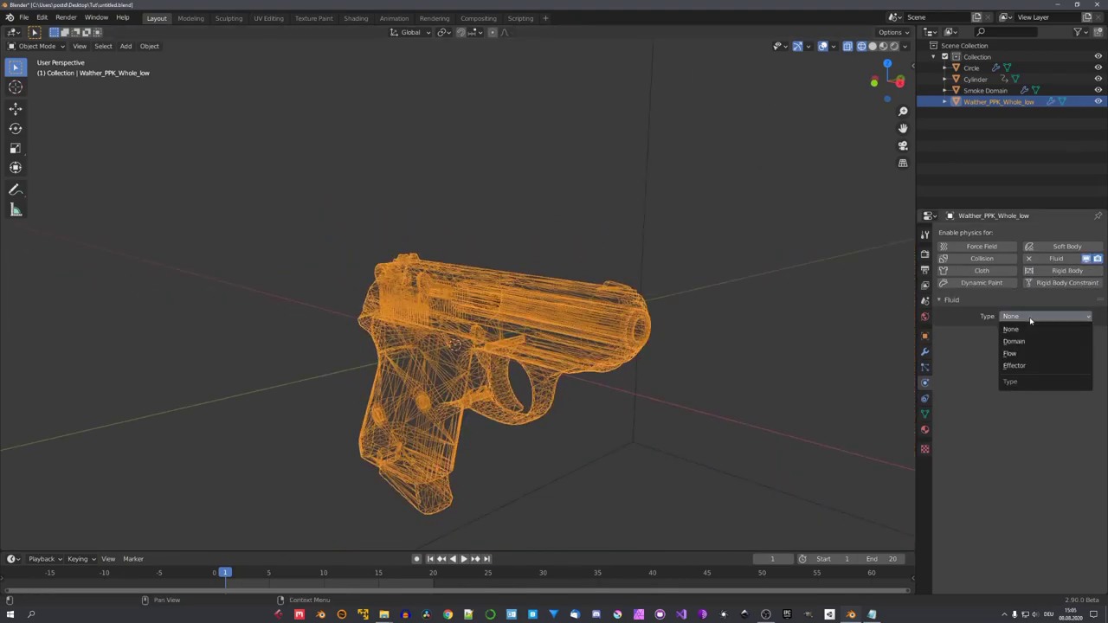
{"action": "left_click", "coordinate": [1023, 367]}
Select the bullet inside the gun and give it Fluid physics of type Effector.
{"action": "key", "text": "KP_3"}
{"action": "left_click", "coordinate": [519, 314]}
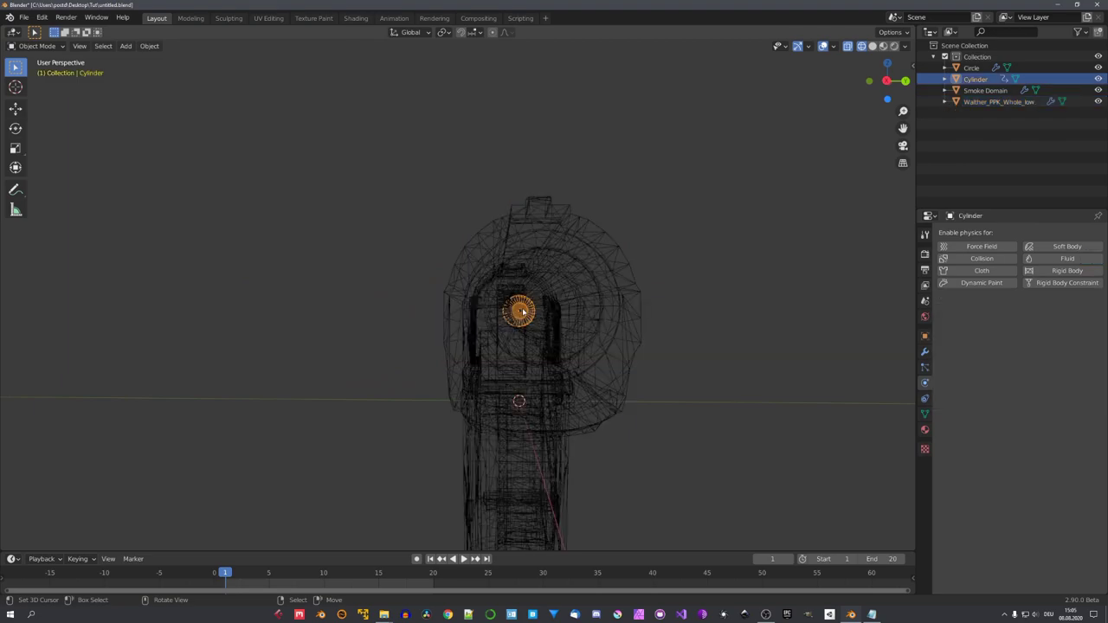
{"action": "left_click", "coordinate": [1067, 258]}
{"action": "left_click", "coordinate": [1046, 317]}
{"action": "left_click", "coordinate": [1022, 366]}
{"action": "scroll", "coordinate": [804, 350], "scroll_direction": "down", "scroll_amount": 2}
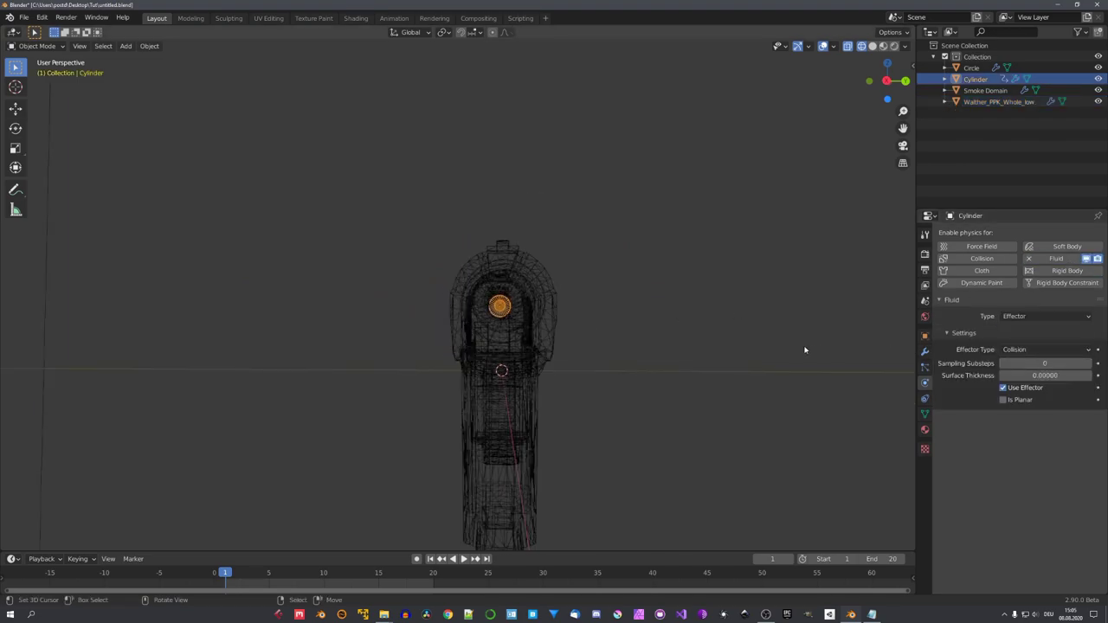
Set the bullet effector's sampling substeps to 24.
{"action": "middle_click_drag", "start_coordinate": [804, 349], "coordinate": [589, 334]}
{"action": "scroll", "coordinate": [588, 335], "scroll_direction": "down", "scroll_amount": 5}
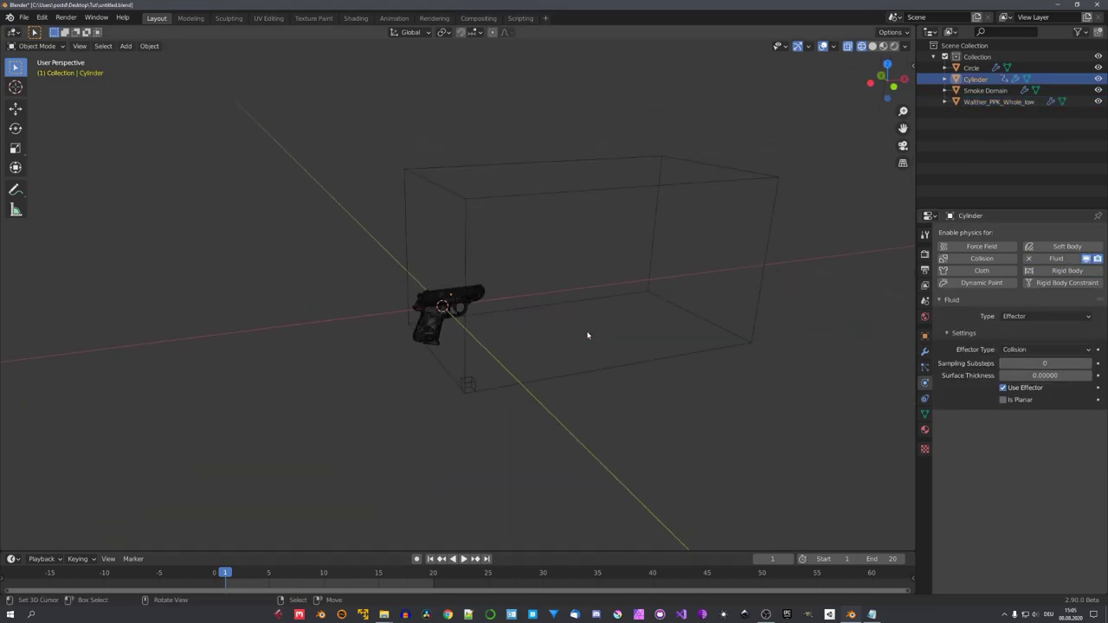
{"action": "scroll", "coordinate": [623, 359], "scroll_direction": "up", "scroll_amount": 5}
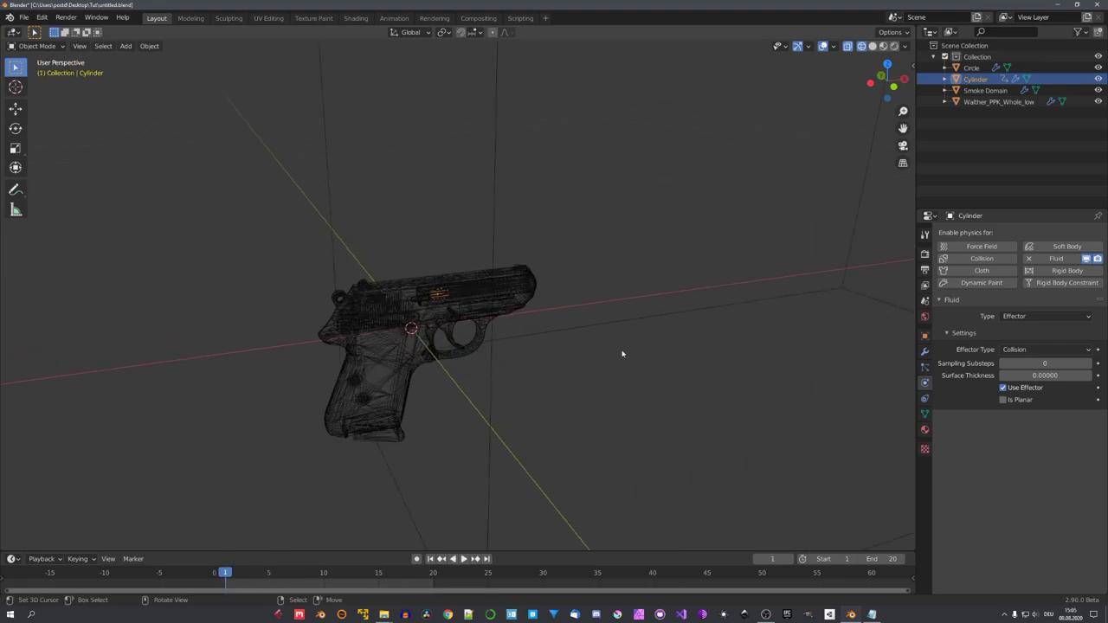
{"action": "scroll", "coordinate": [622, 353], "scroll_direction": "up", "scroll_amount": 3}
{"action": "middle_click_drag", "start_coordinate": [622, 353], "coordinate": [702, 370]}
{"action": "scroll", "coordinate": [749, 379], "scroll_direction": "down", "scroll_amount": 3}
{"action": "scroll", "coordinate": [760, 380], "scroll_direction": "down", "scroll_amount": 3}
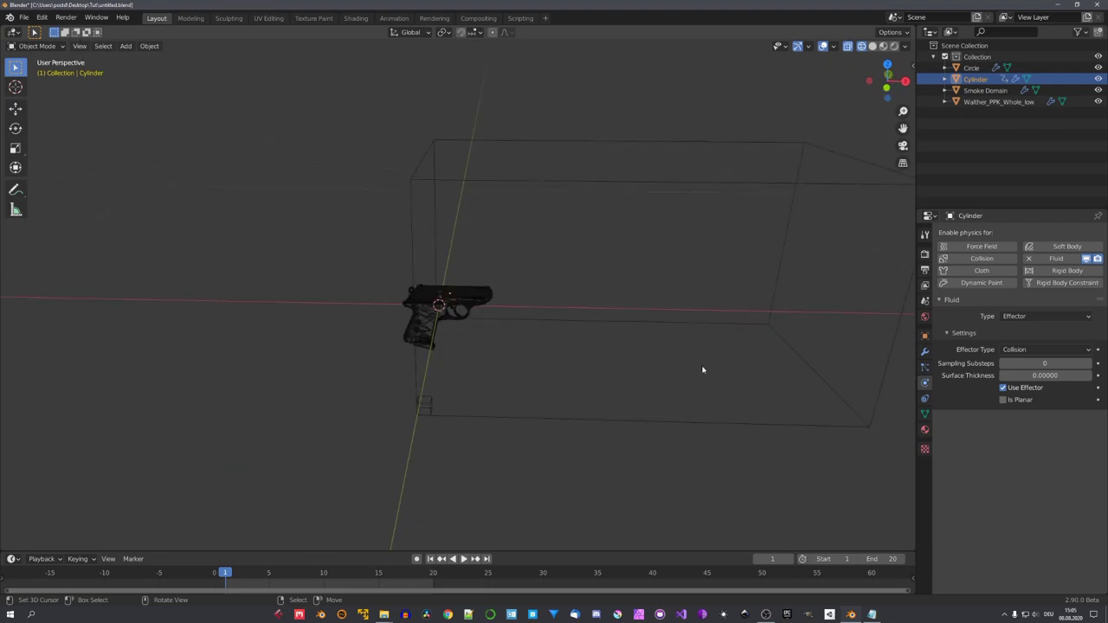
{"action": "left_click", "coordinate": [1045, 362]}
{"action": "type", "text": "24"}
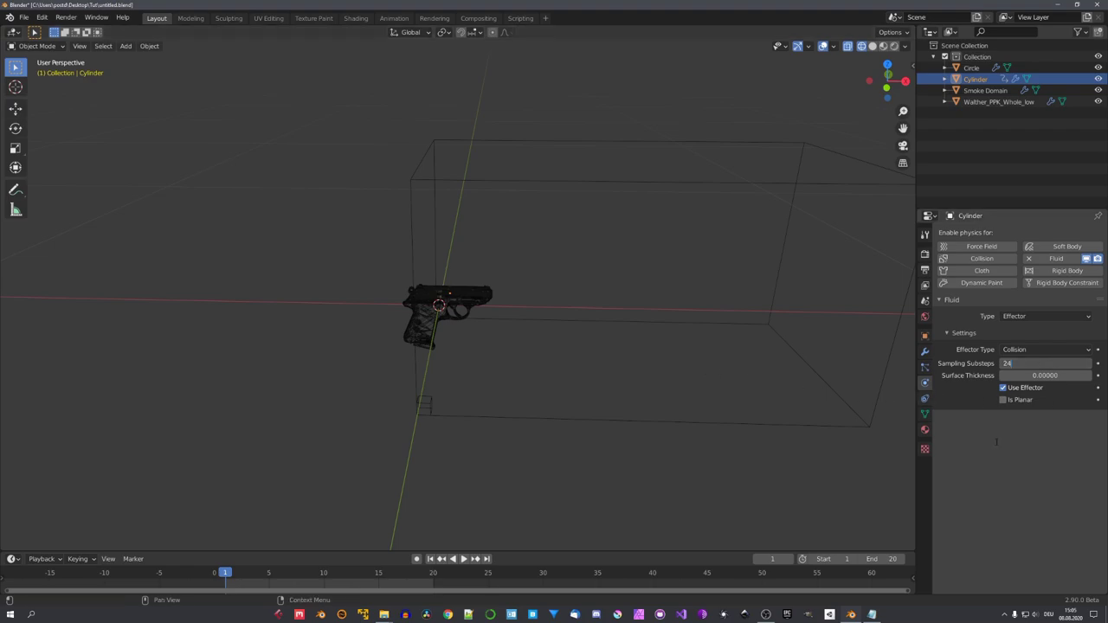
{"action": "key", "text": "Return"}
Select the Walther PPK and set its effector's sampling substeps to 24.
{"action": "scroll", "coordinate": [528, 320], "scroll_direction": "up", "scroll_amount": 5}
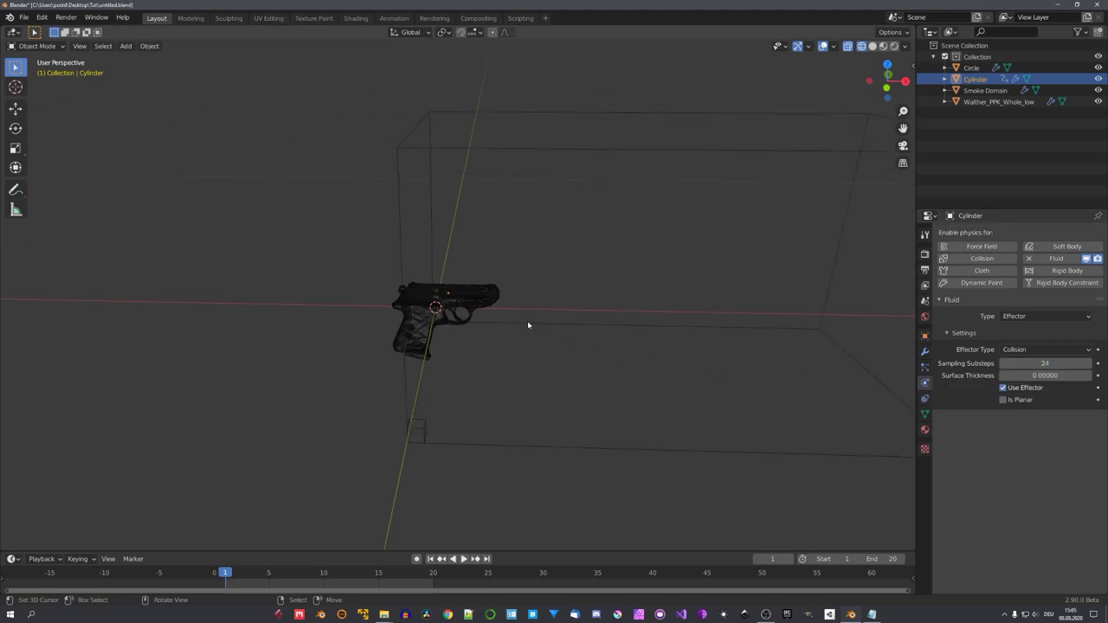
{"action": "left_click", "coordinate": [525, 299]}
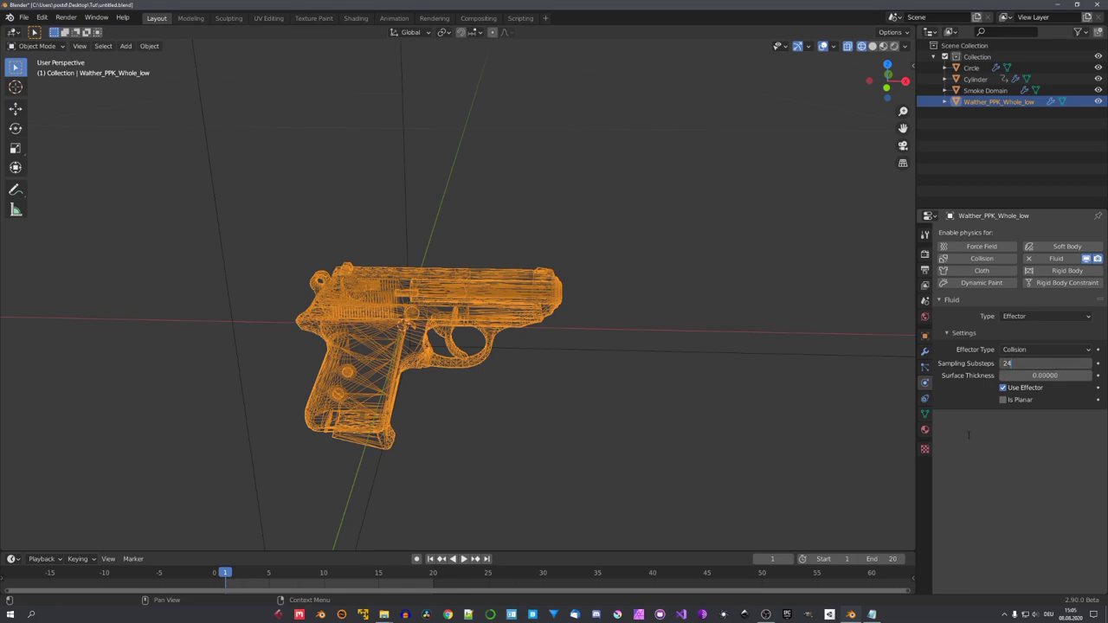
{"action": "middle_click_drag", "start_coordinate": [640, 359], "coordinate": [612, 345]}
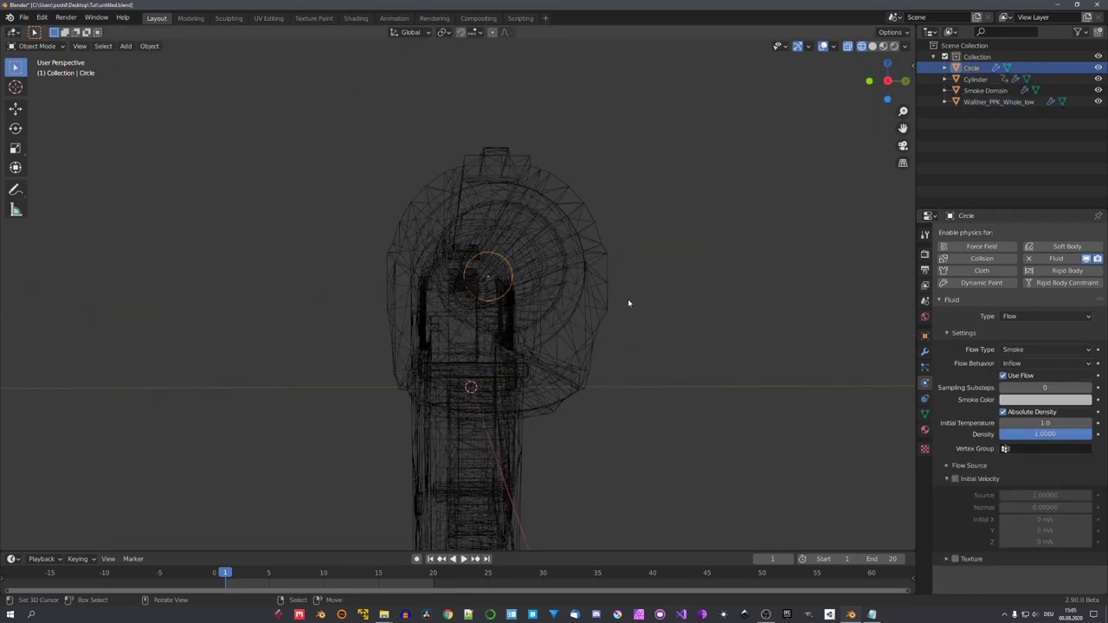
Set the barrel circle's flow type to Fire and its sampling substeps to 24.
{"action": "left_click", "coordinate": [1040, 349]}
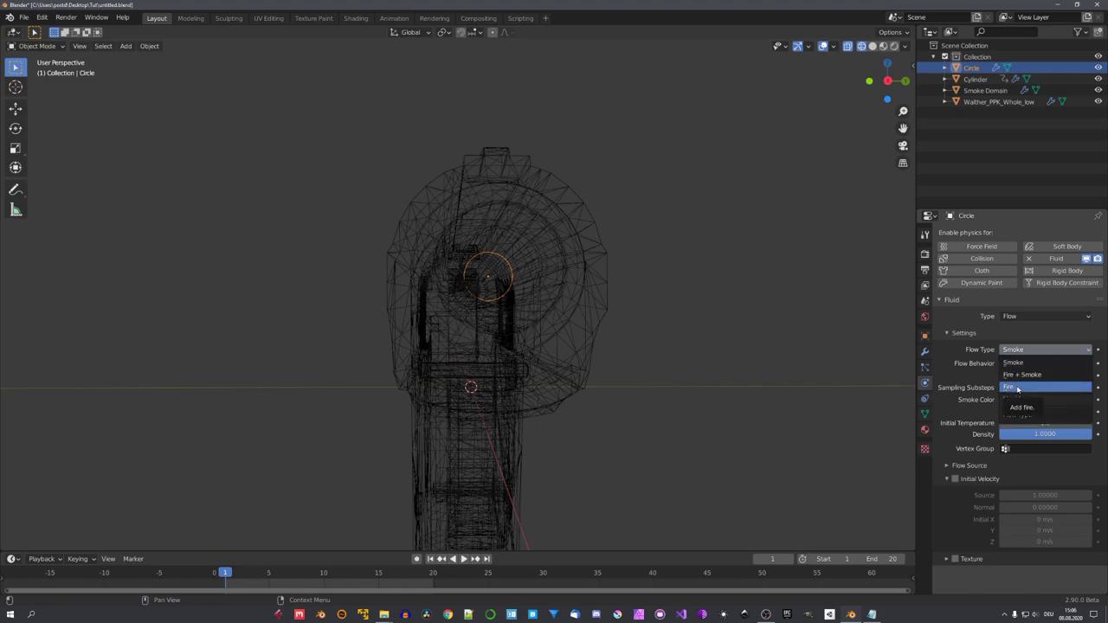
{"action": "left_click", "coordinate": [1020, 390]}
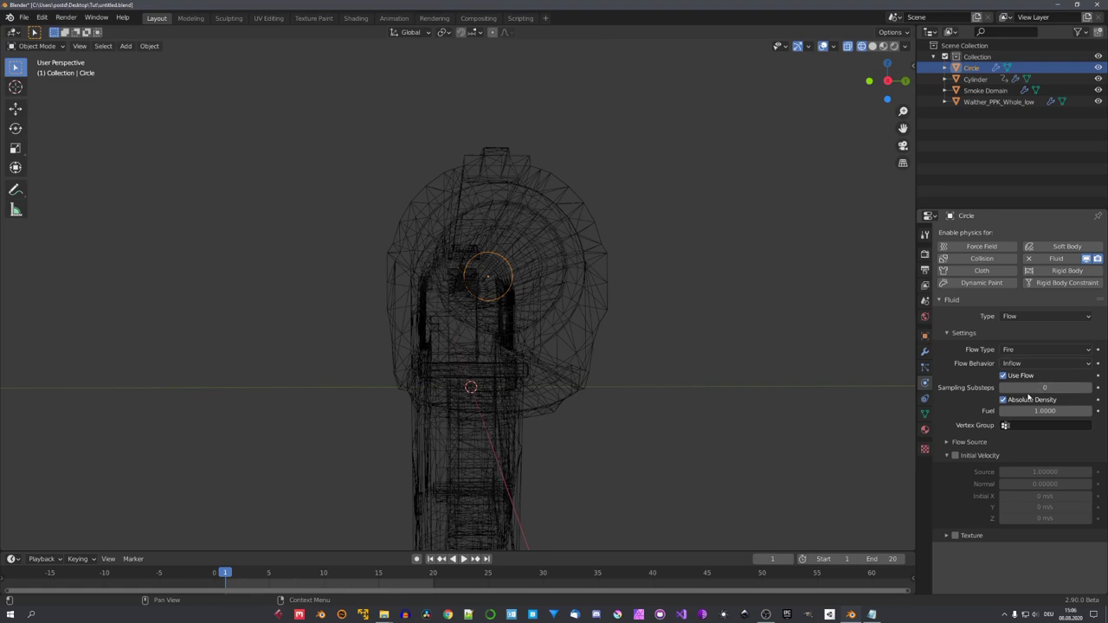
{"action": "left_click", "coordinate": [1019, 387]}
{"action": "type", "text": "24"}
{"action": "key", "text": "Return"}
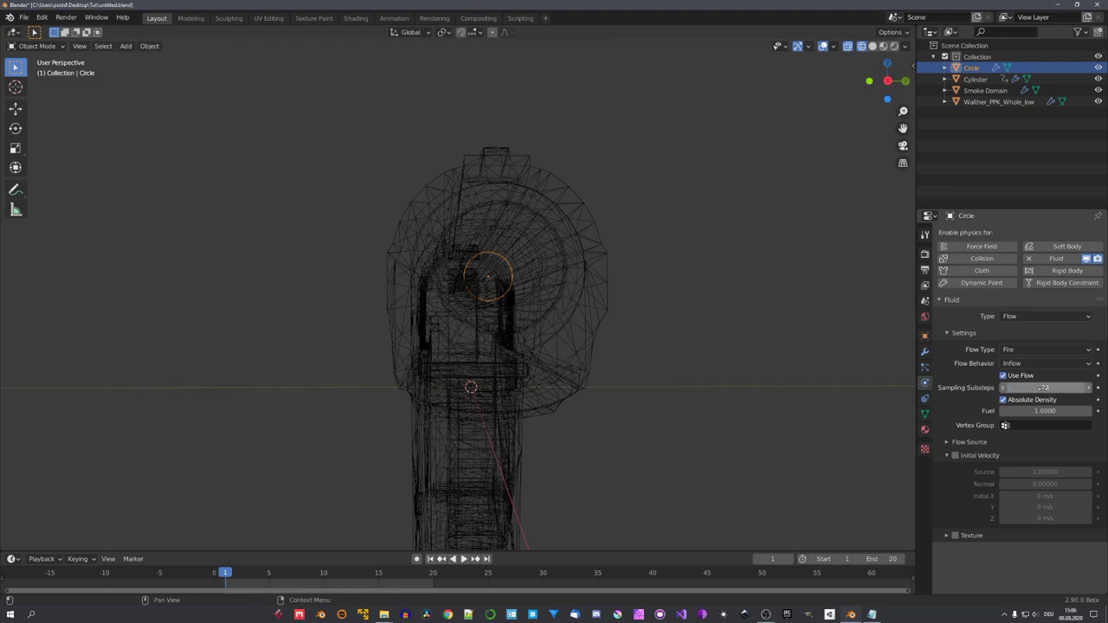
Keyframe the circle's Use Flow option as enabled, and disable and keyframe it on frame 4.
{"action": "key", "text": "space"}
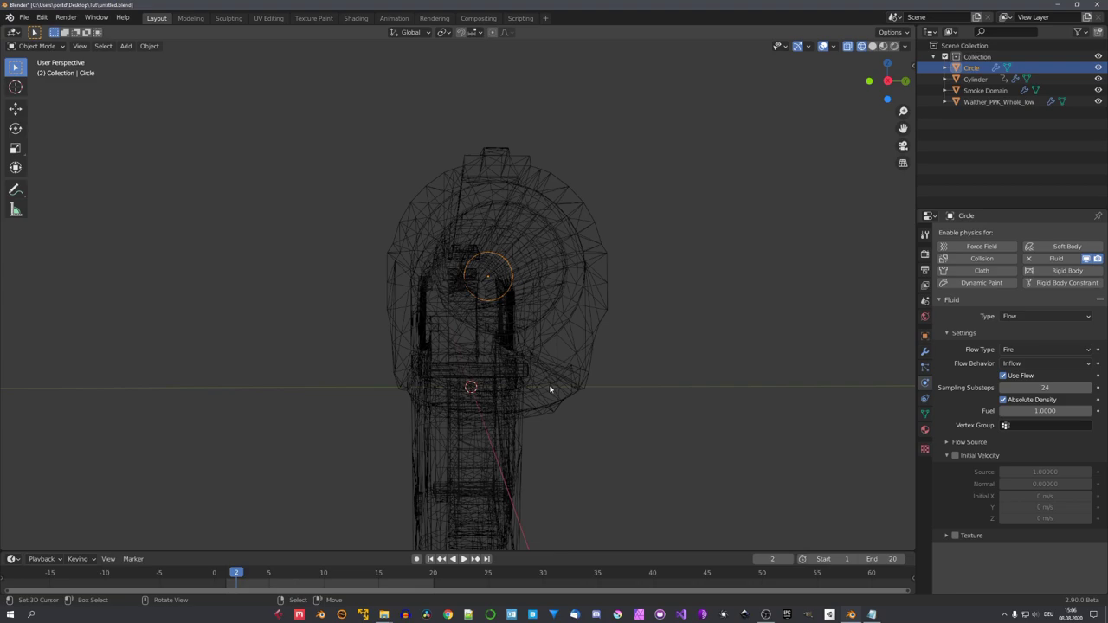
{"action": "middle_click_drag", "start_coordinate": [545, 368], "coordinate": [730, 368]}
{"action": "key", "text": "Escape"}
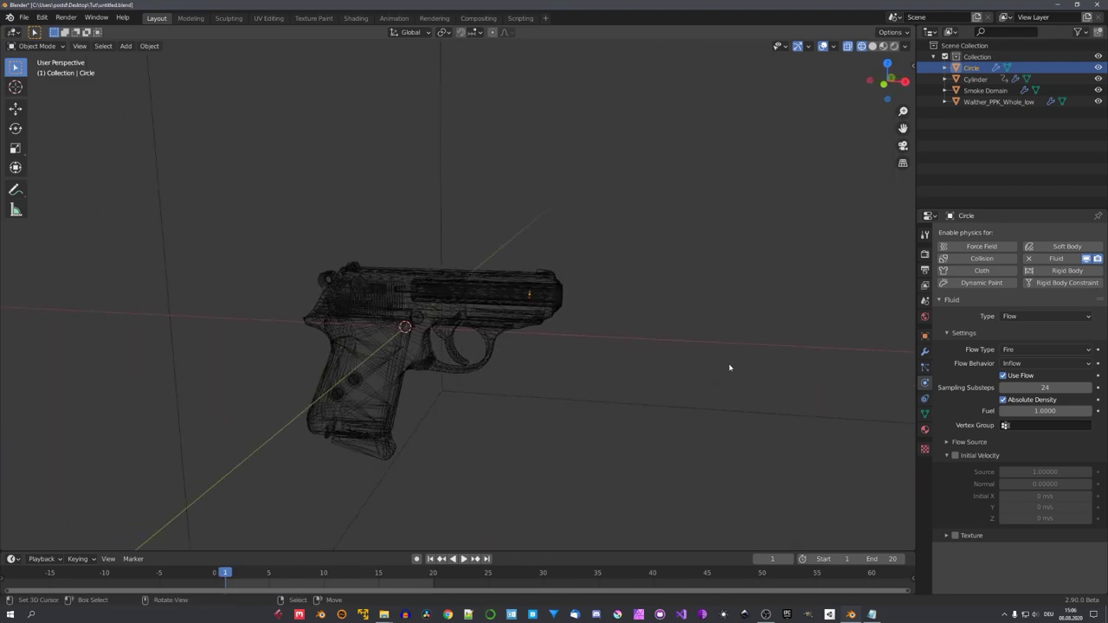
{"action": "key", "text": "space"}
{"action": "key", "text": "i"}
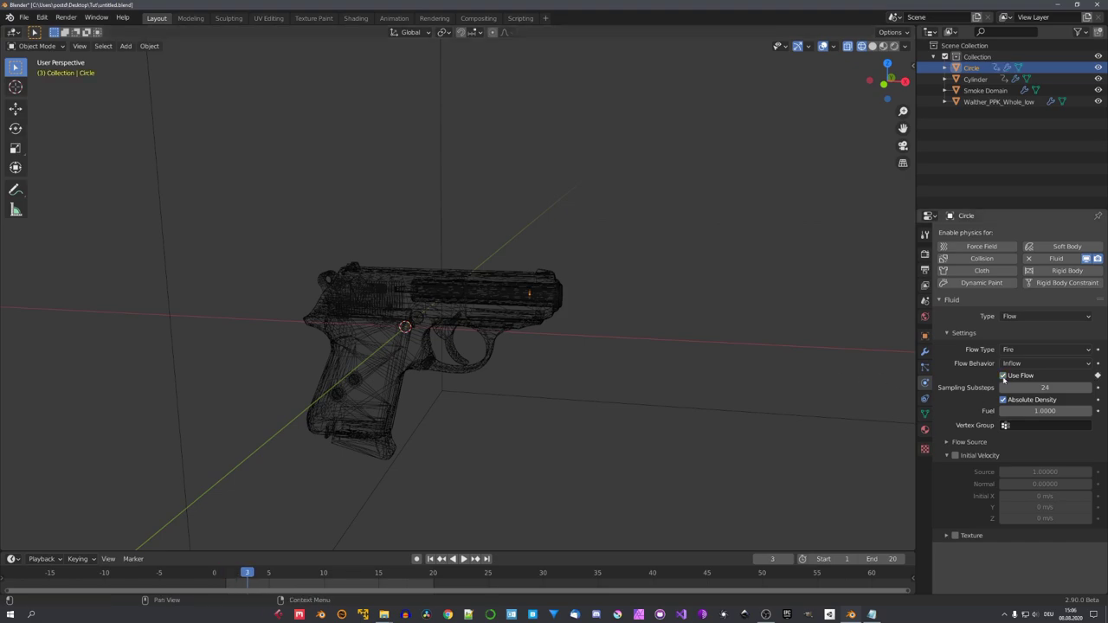
{"action": "key", "text": "Right"}
{"action": "left_click", "coordinate": [1003, 376]}
{"action": "key", "text": "i"}
Expand the circle's Flow Source settings and enable Is Planar.
{"action": "middle_click_drag", "start_coordinate": [808, 385], "coordinate": [744, 372]}
{"action": "left_click", "coordinate": [956, 442]}
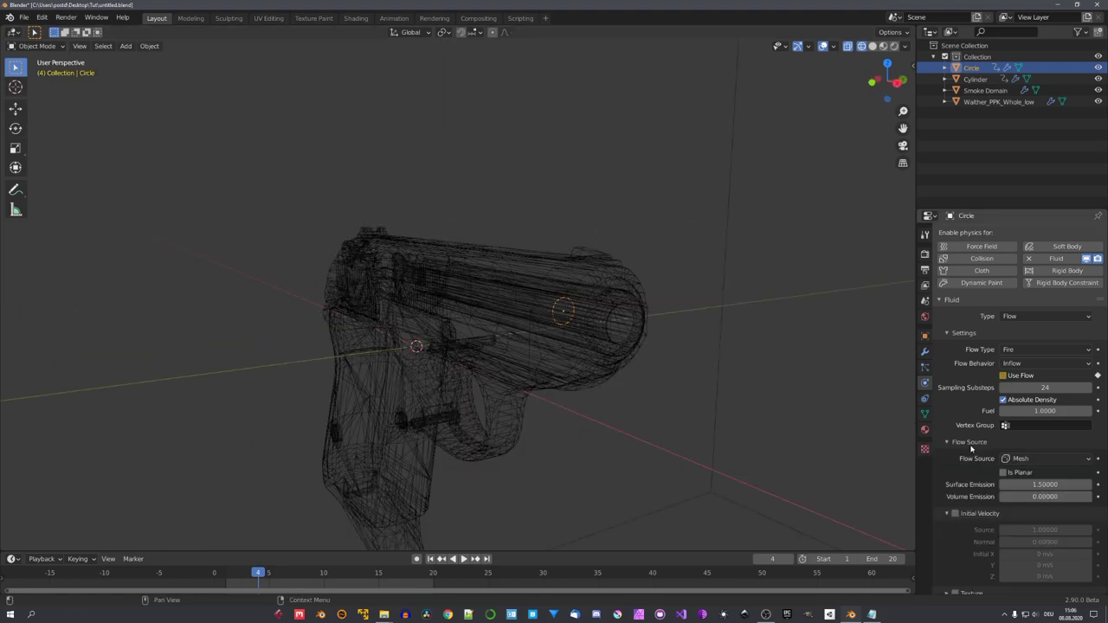
{"action": "left_click", "coordinate": [1004, 466]}
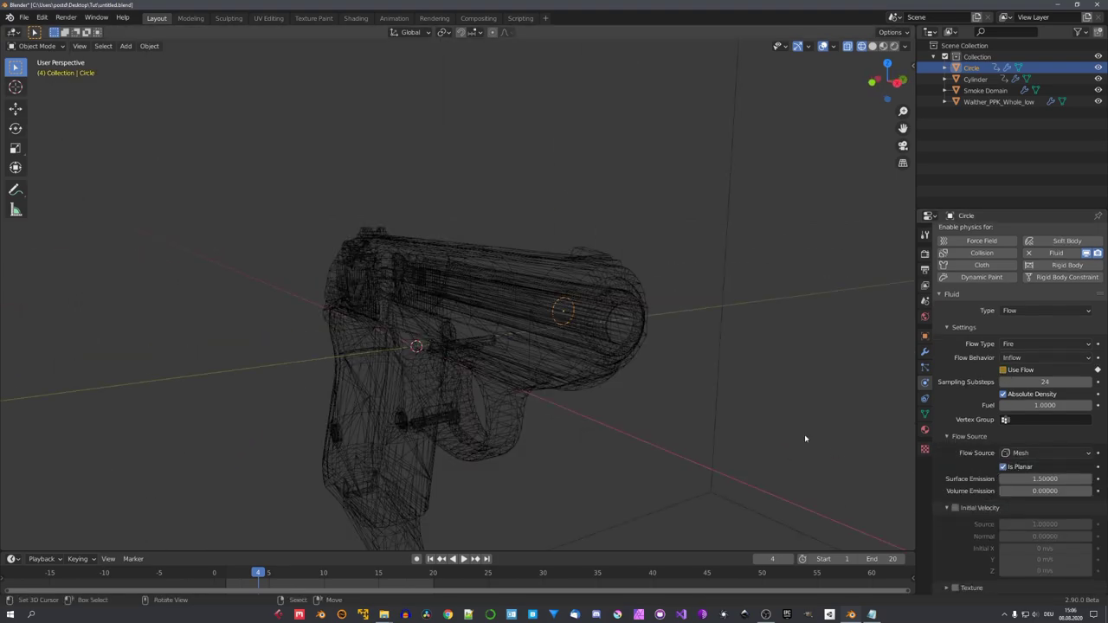
Inspect the circle's flat filled face inside the barrel in Edit Mode and return to Object Mode.
{"action": "middle_click_drag", "start_coordinate": [806, 415], "coordinate": [751, 420]}
{"action": "scroll", "coordinate": [751, 420], "scroll_direction": "up", "scroll_amount": 5}
{"action": "key", "text": "Tab"}
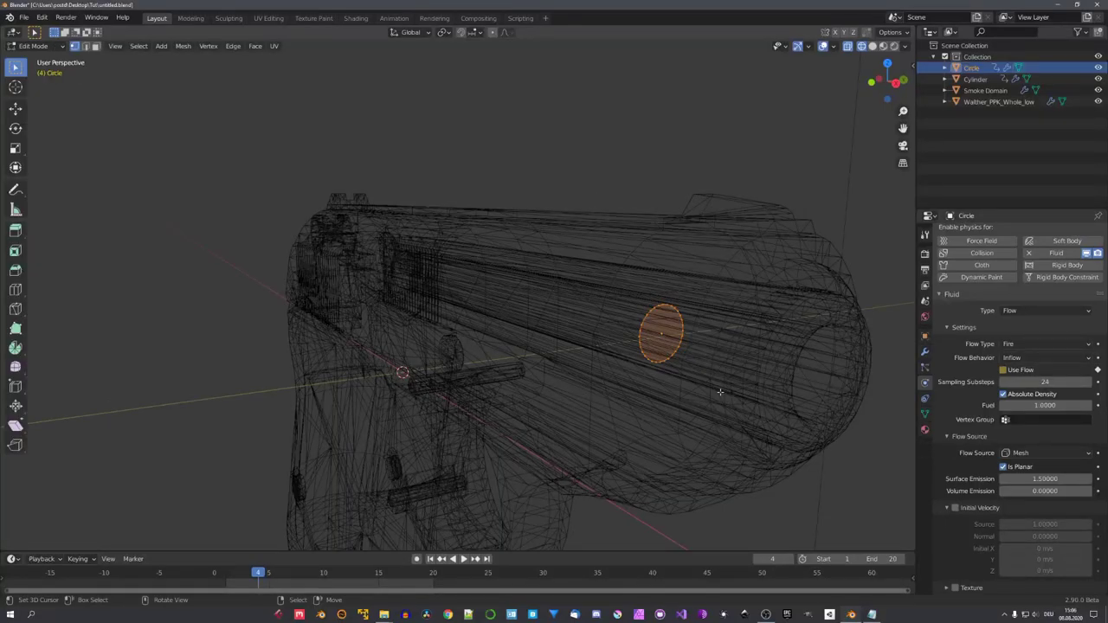
{"action": "scroll", "coordinate": [727, 391], "scroll_direction": "down", "scroll_amount": 4}
{"action": "key", "text": "Tab"}
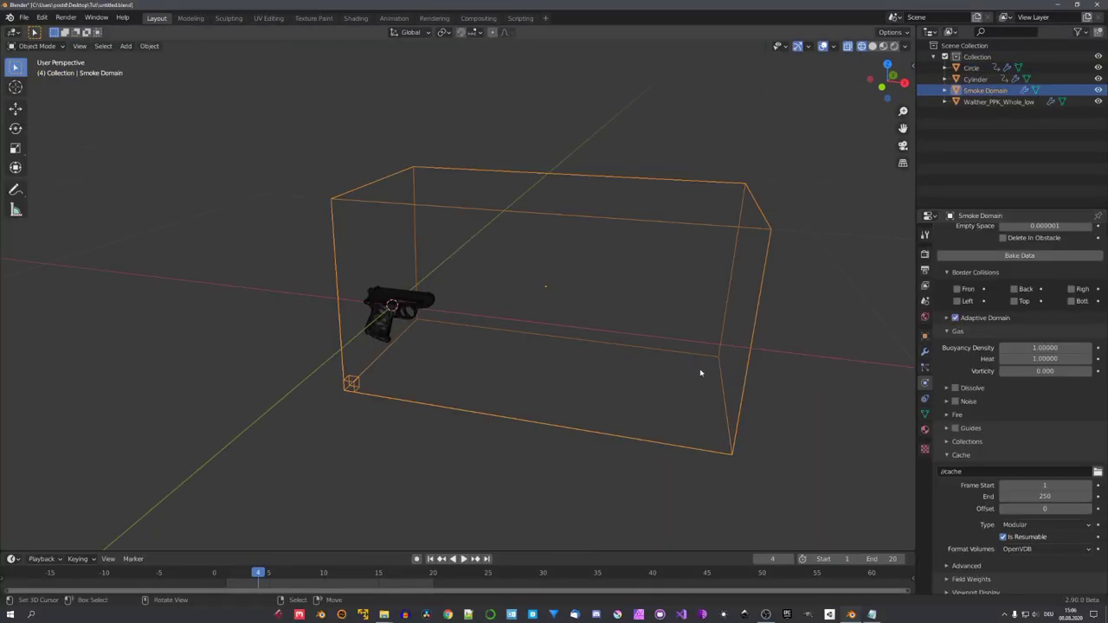
Save the Blender file and check the smoke domain around the gun.
{"action": "middle_click_drag", "start_coordinate": [701, 373], "coordinate": [669, 351]}
{"action": "key", "text": "ctrl+s"}
{"action": "scroll", "coordinate": [669, 351], "scroll_direction": "up", "scroll_amount": 4}
{"action": "scroll", "coordinate": [669, 351], "scroll_direction": "down", "scroll_amount": 6}
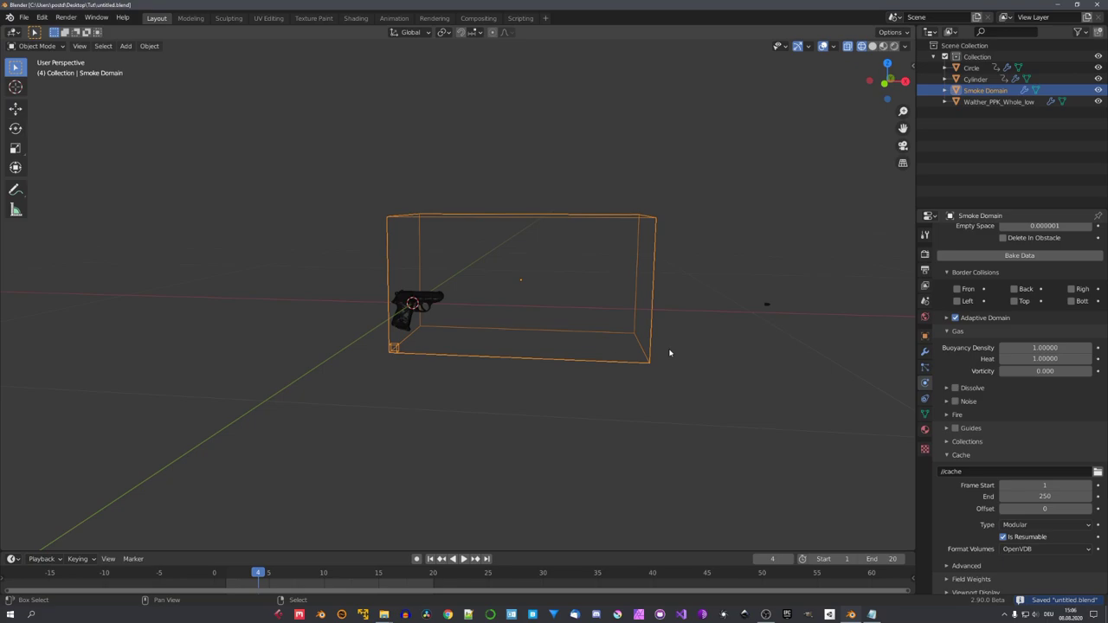
Set the smoke domain's Resolution Divisions to 128 and bake the fluid data starting from frame 1.
{"action": "key", "text": "shift+Left"}
{"action": "scroll", "coordinate": [1013, 390], "scroll_direction": "up", "scroll_amount": 6}
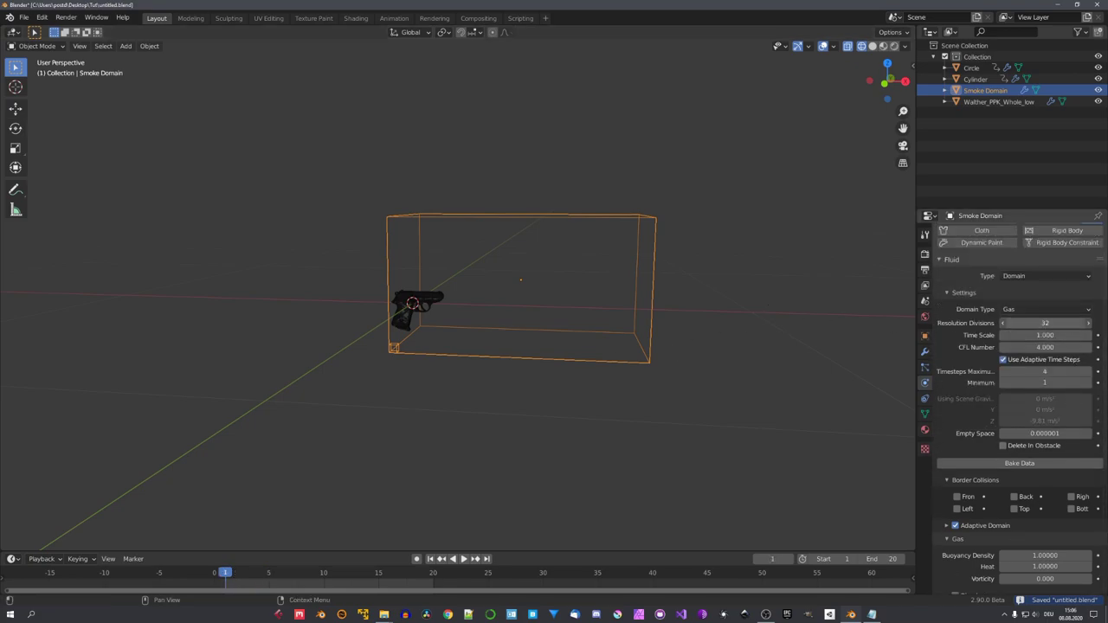
{"action": "left_click", "coordinate": [1050, 323]}
{"action": "type", "text": "12"}
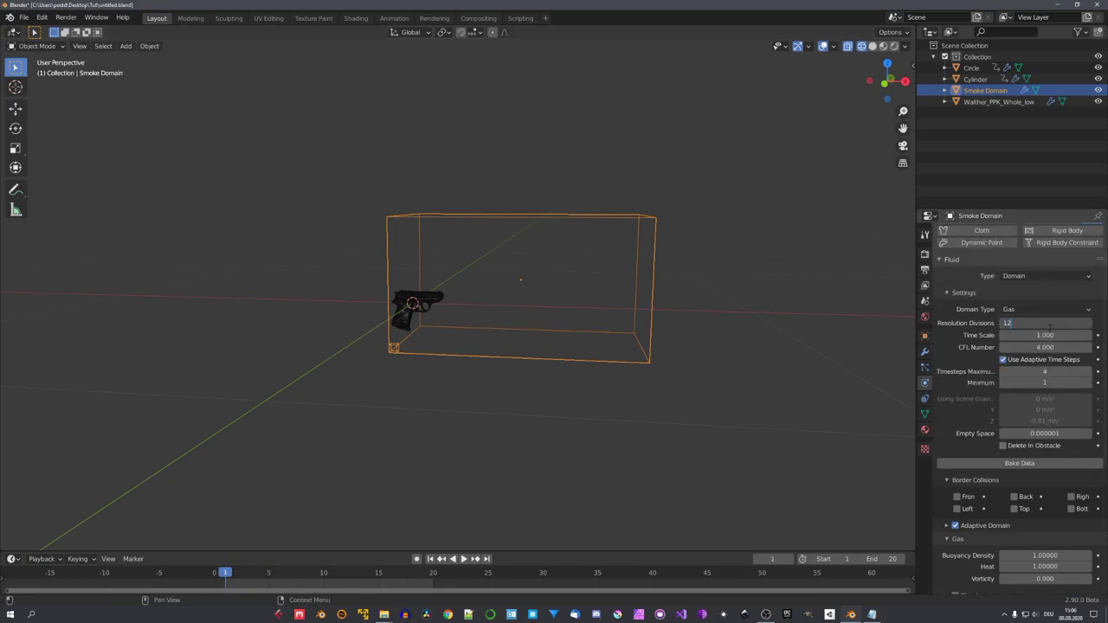
{"action": "type", "text": "8"}
{"action": "key", "text": "Return"}
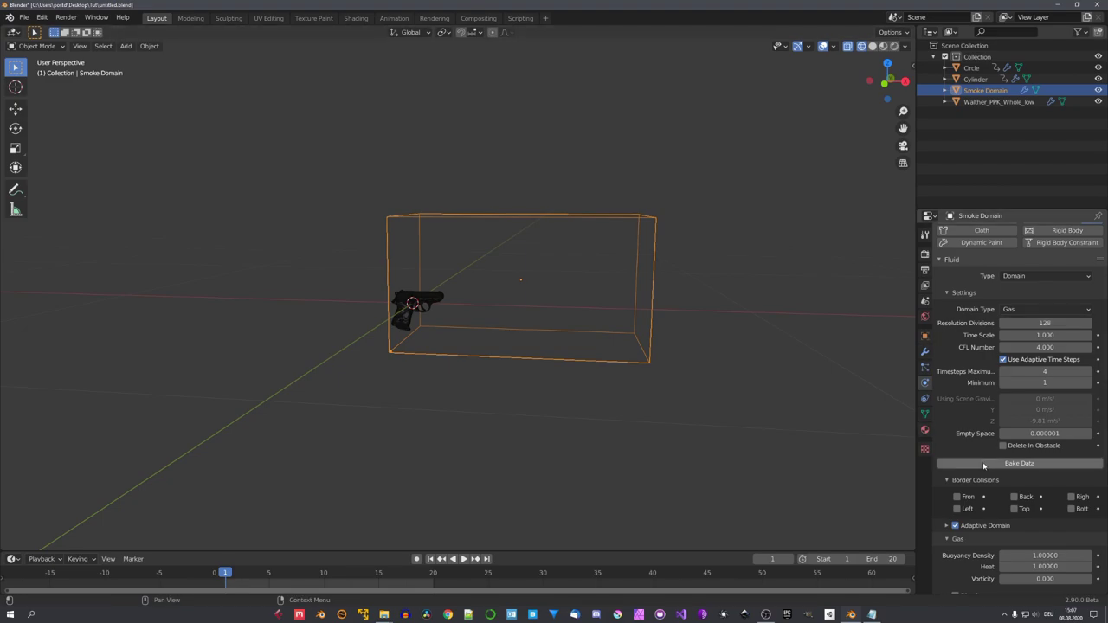
{"action": "left_click", "coordinate": [984, 465]}
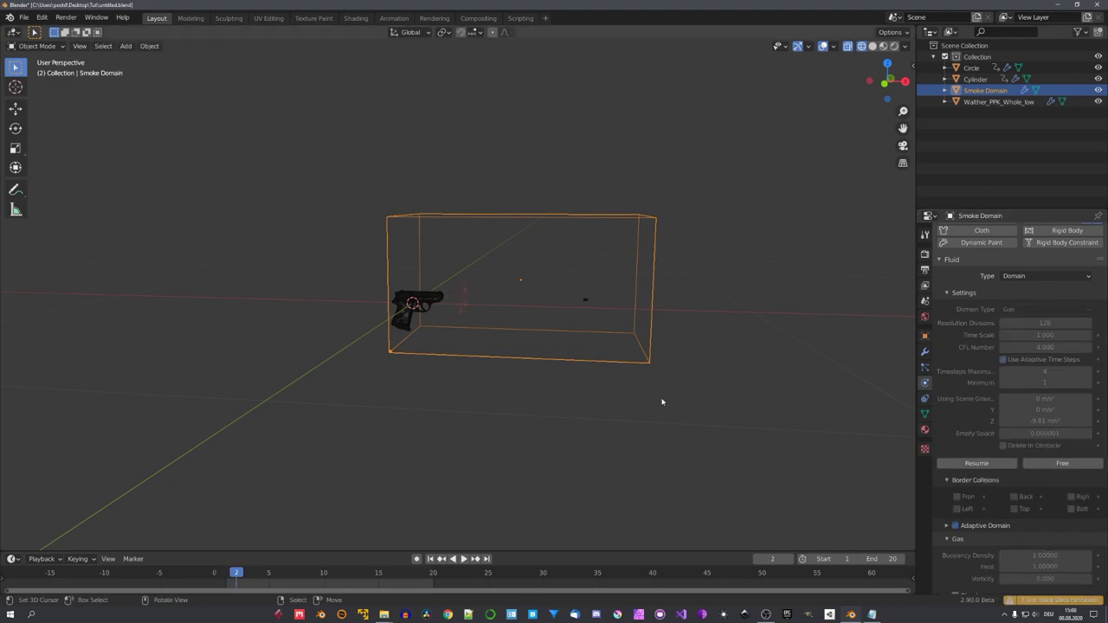
Examine the baked flame in front of the gun's muzzle from close up and from several angles.
{"action": "scroll", "coordinate": [479, 355], "scroll_direction": "up", "scroll_amount": 5}
{"action": "scroll", "coordinate": [519, 348], "scroll_direction": "down", "scroll_amount": 2}
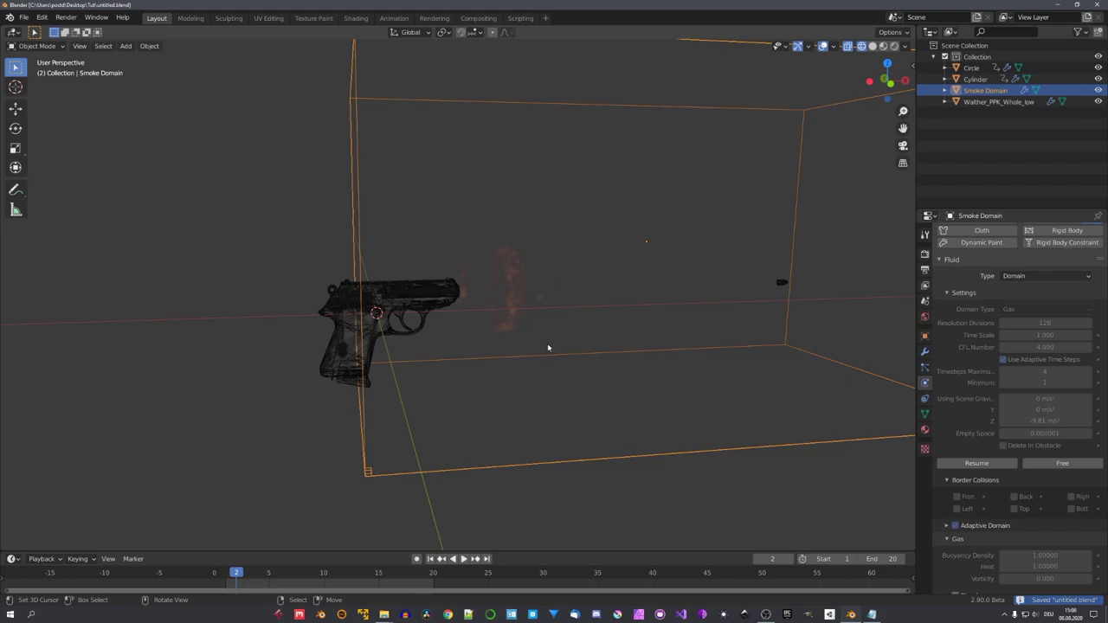
{"action": "scroll", "coordinate": [535, 345], "scroll_direction": "up", "scroll_amount": 1}
{"action": "scroll", "coordinate": [534, 347], "scroll_direction": "up", "scroll_amount": 4}
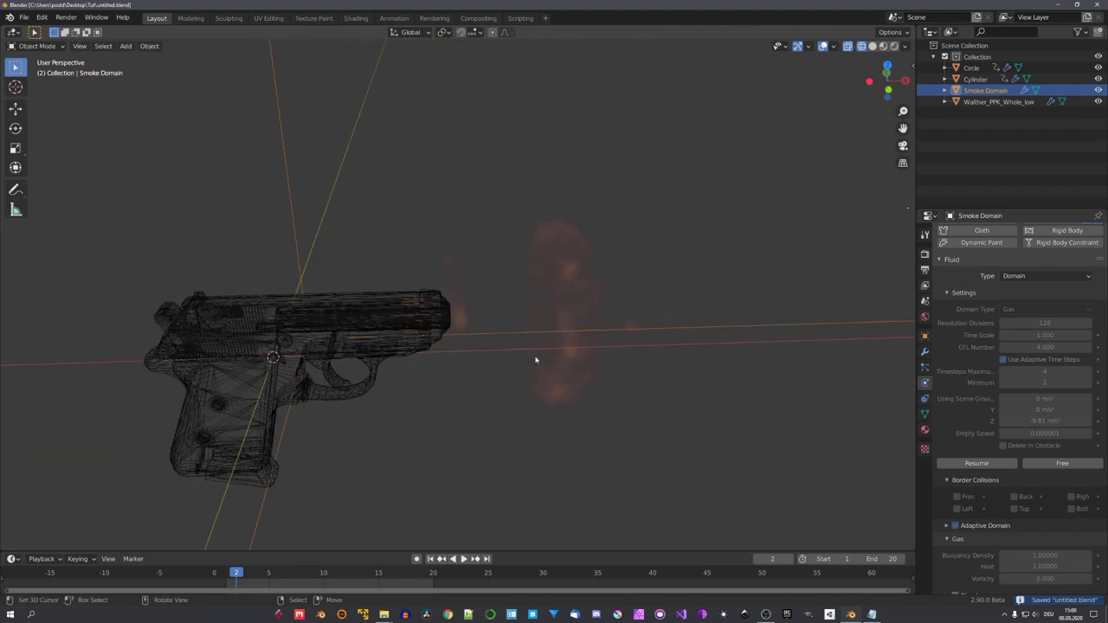
{"action": "scroll", "coordinate": [535, 359], "scroll_direction": "down", "scroll_amount": 5}
{"action": "mouse_move", "coordinate": [544, 339]}
{"action": "middle_mouse_down"}
{"action": "mouse_move", "coordinate": [559, 314]}
{"action": "mouse_move", "coordinate": [522, 336]}
{"action": "mouse_move", "coordinate": [537, 321]}
{"action": "middle_mouse_up"}
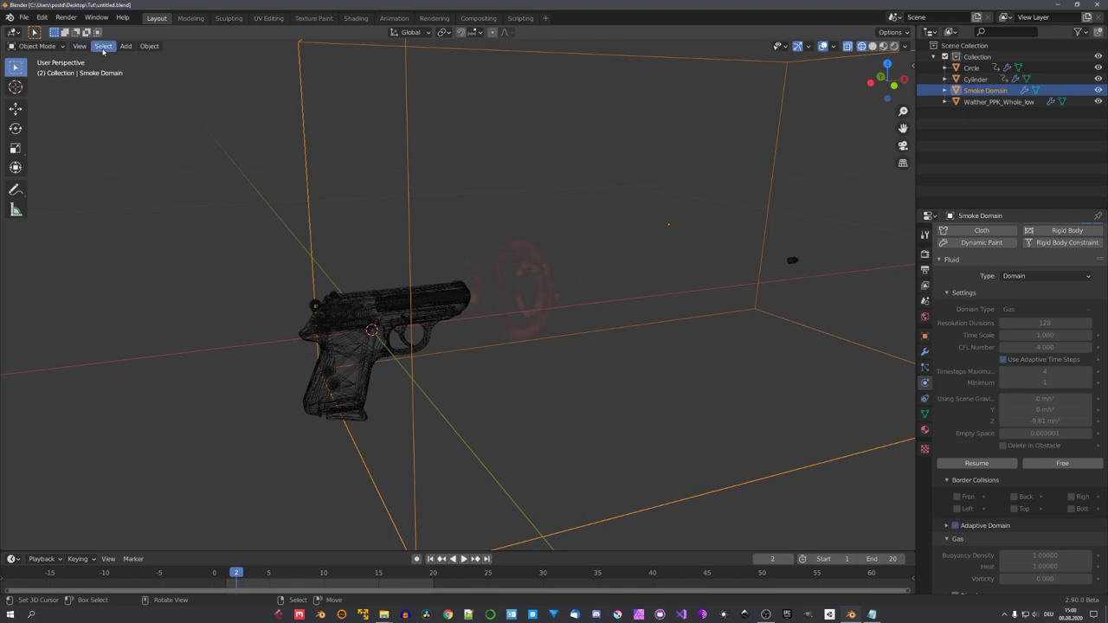
Switch the render engine to Cycles and set its device to GPU Compute.
{"action": "left_click", "coordinate": [925, 254]}
{"action": "left_click", "coordinate": [1052, 233]}
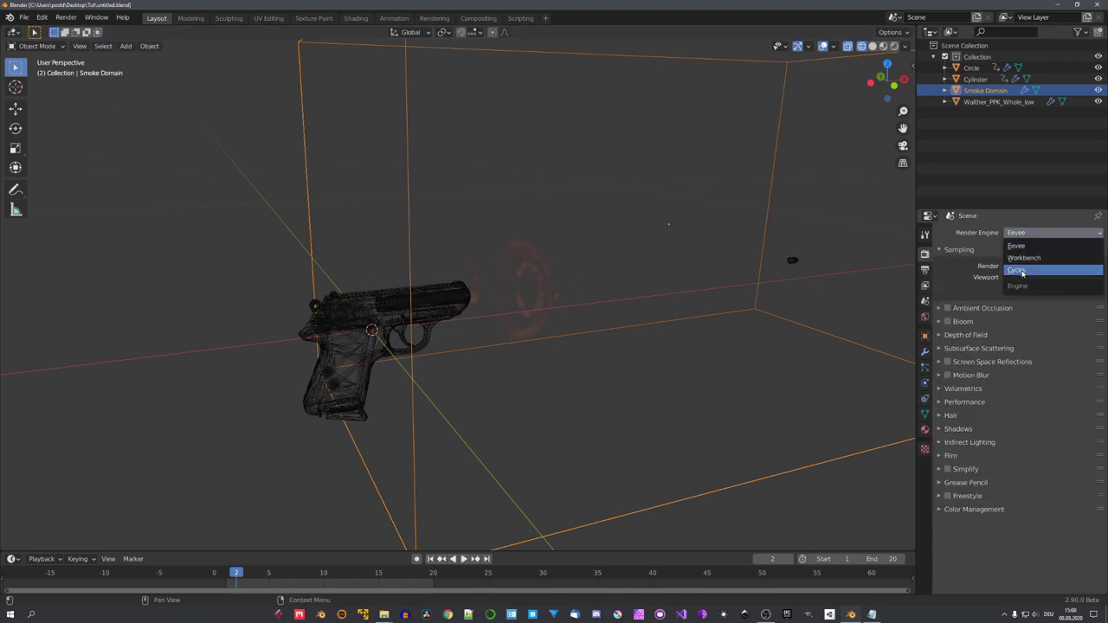
{"action": "left_click", "coordinate": [1048, 285]}
{"action": "left_click", "coordinate": [1052, 260]}
{"action": "left_click", "coordinate": [1039, 279]}
Split the 3D viewport vertically into two areas and turn the new one into a Shader Editor.
{"action": "left_click_drag", "start_coordinate": [3, 27], "coordinate": [457, 104]}
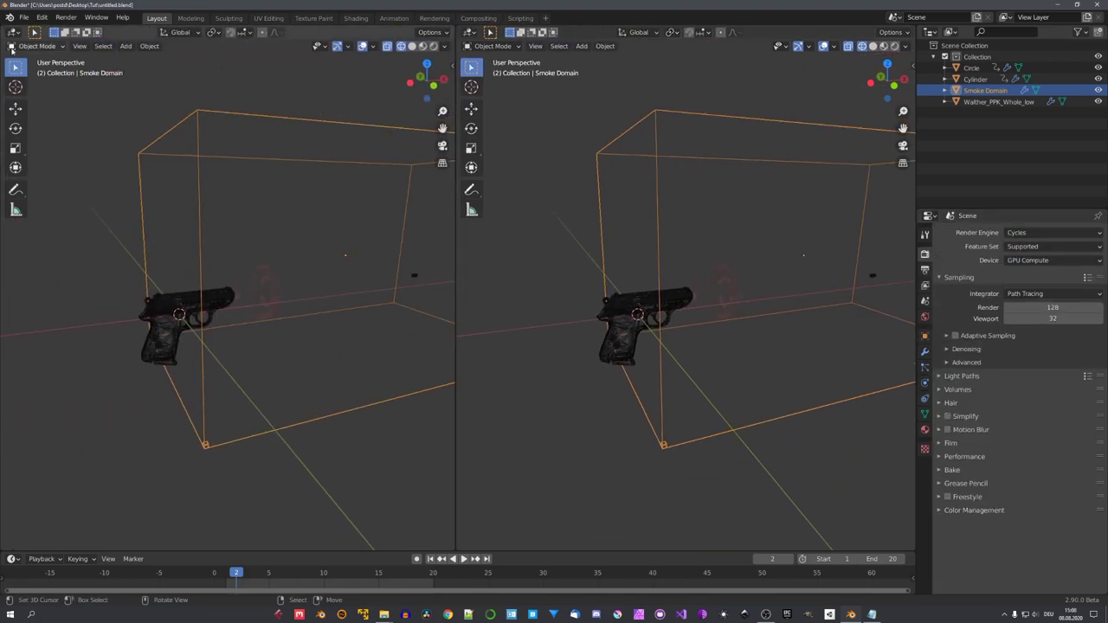
{"action": "left_click", "coordinate": [13, 32]}
{"action": "left_click", "coordinate": [38, 86]}
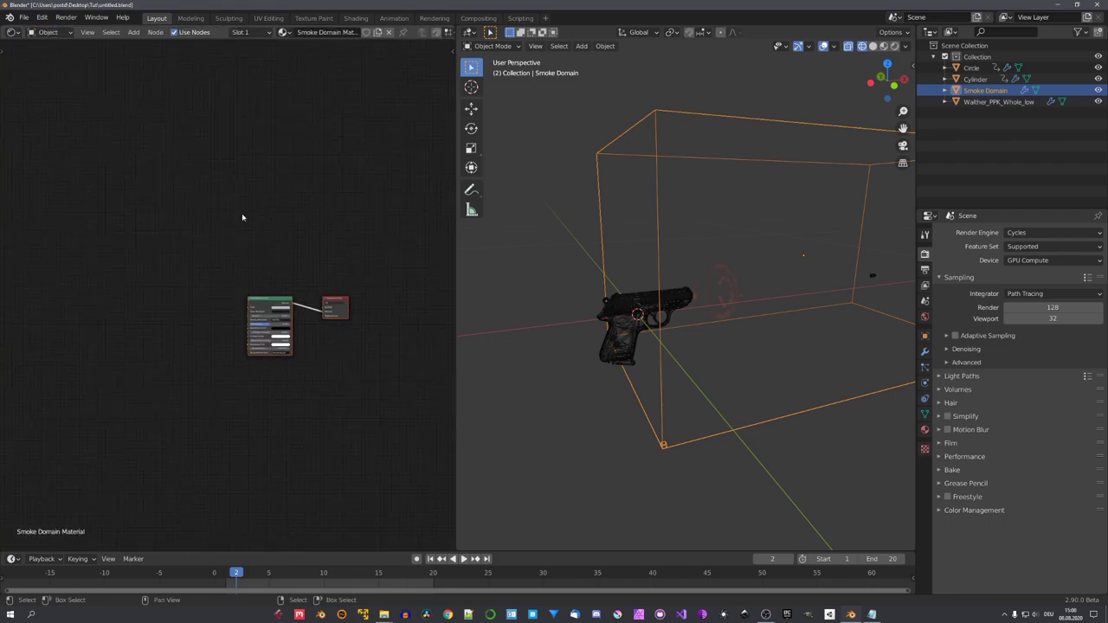
Set the smoke material's Principled Volume Density to 0 and its Blackbody Intensity to 10.
{"action": "scroll", "coordinate": [277, 329], "scroll_direction": "up", "scroll_amount": 4}
{"action": "left_click", "coordinate": [262, 286]}
{"action": "type", "text": "5.0"}
{"action": "key", "text": "Escape"}
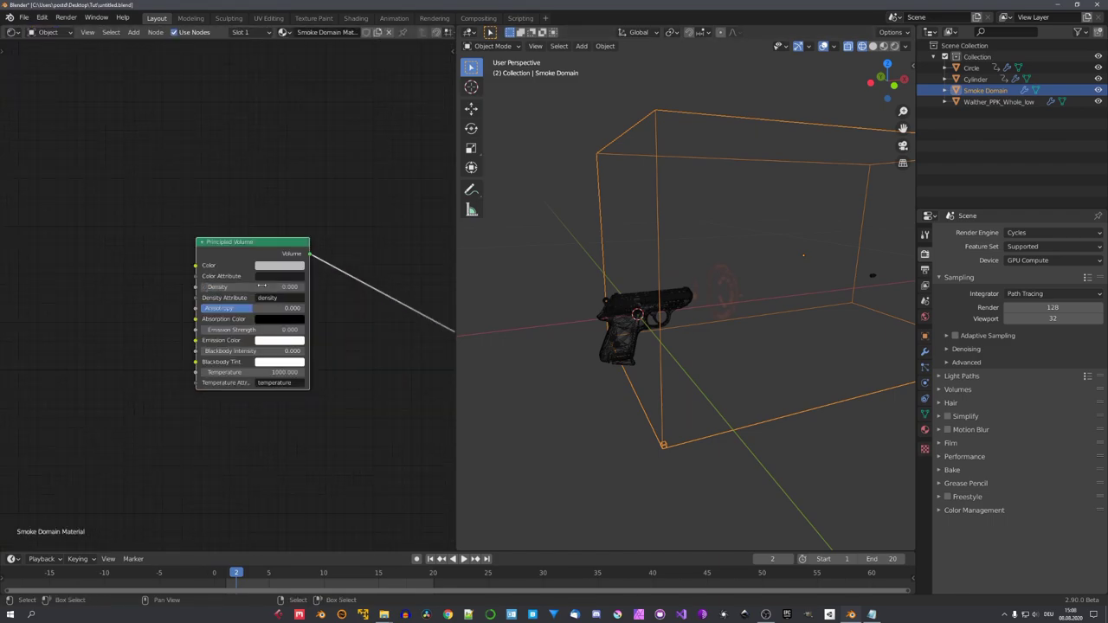
{"action": "left_click", "coordinate": [243, 350]}
{"action": "type", "text": "10"}
{"action": "key", "text": "Return"}
Switch the 3D viewport to Rendered shading and view the gun and flame from the side.
{"action": "scroll", "coordinate": [710, 356], "scroll_direction": "down", "scroll_amount": 5}
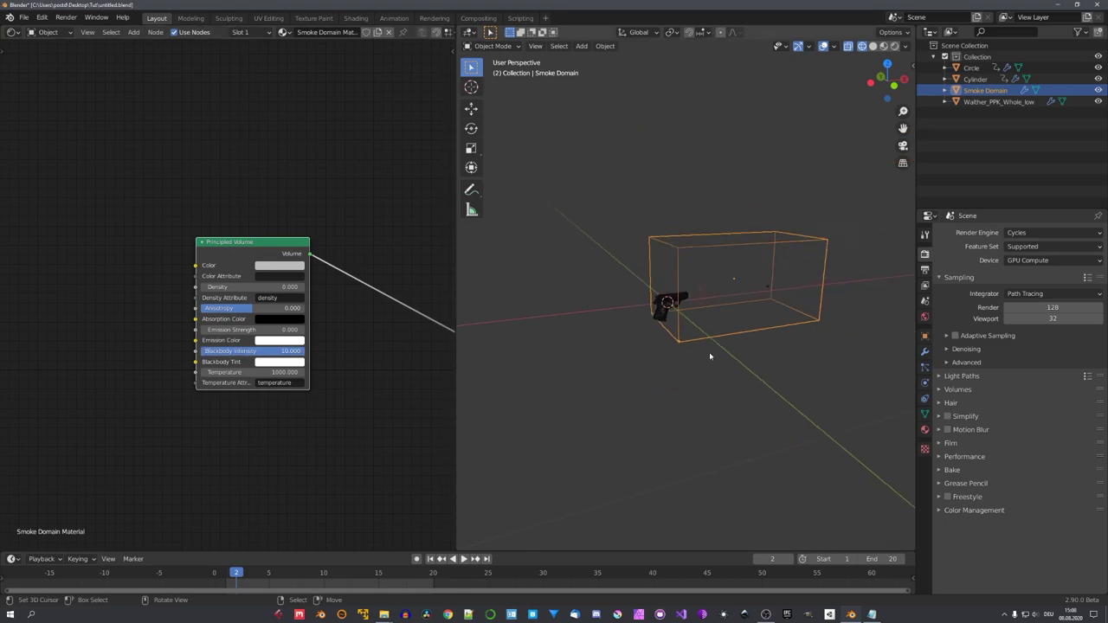
{"action": "key", "text": "z"}
{"action": "left_click", "coordinate": [728, 256]}
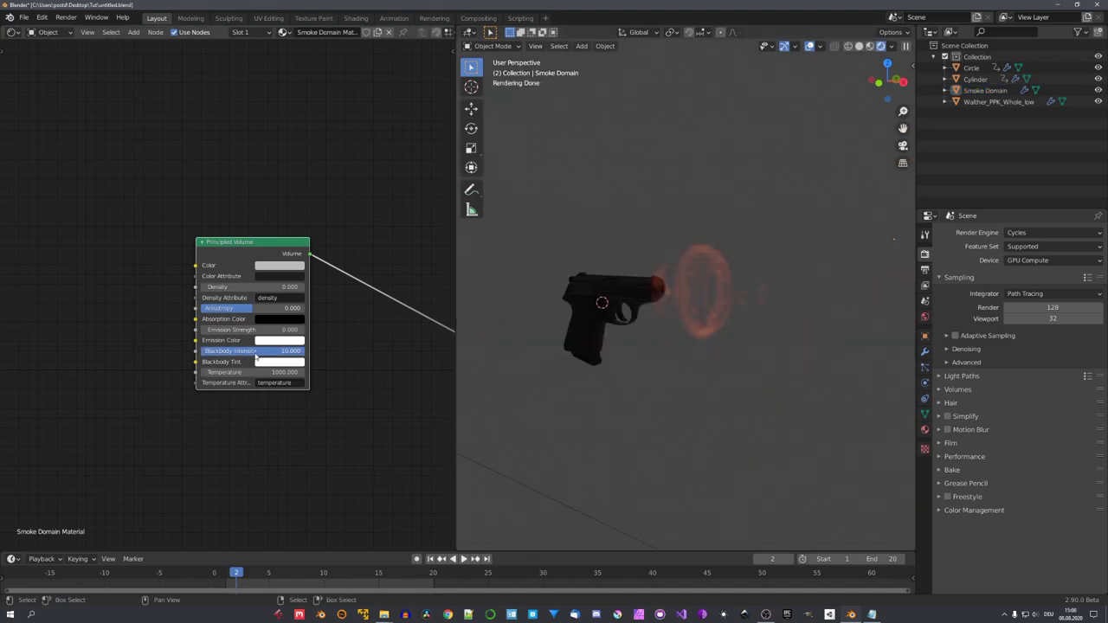
{"action": "middle_click_drag", "start_coordinate": [726, 315], "coordinate": [748, 322]}
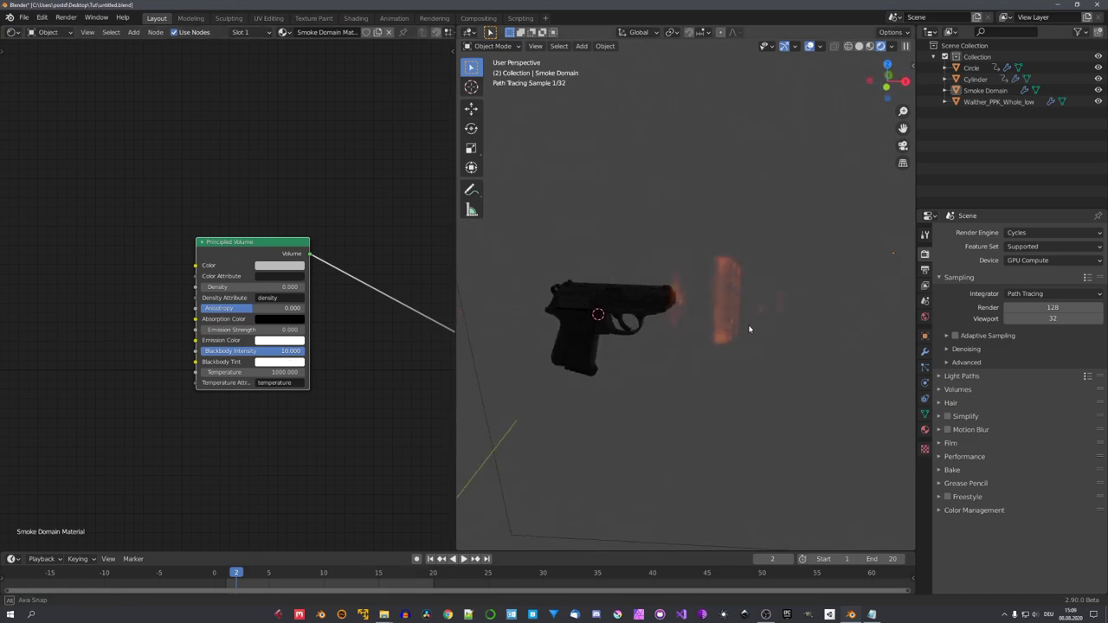
Add an Attribute node before the Principled Volume node and set its attribute name to heat.
{"action": "middle_click_drag", "start_coordinate": [75, 318], "coordinate": [230, 287]}
{"action": "key", "text": "shift+a"}
{"action": "left_click", "coordinate": [230, 285]}
{"action": "type", "text": "att"}
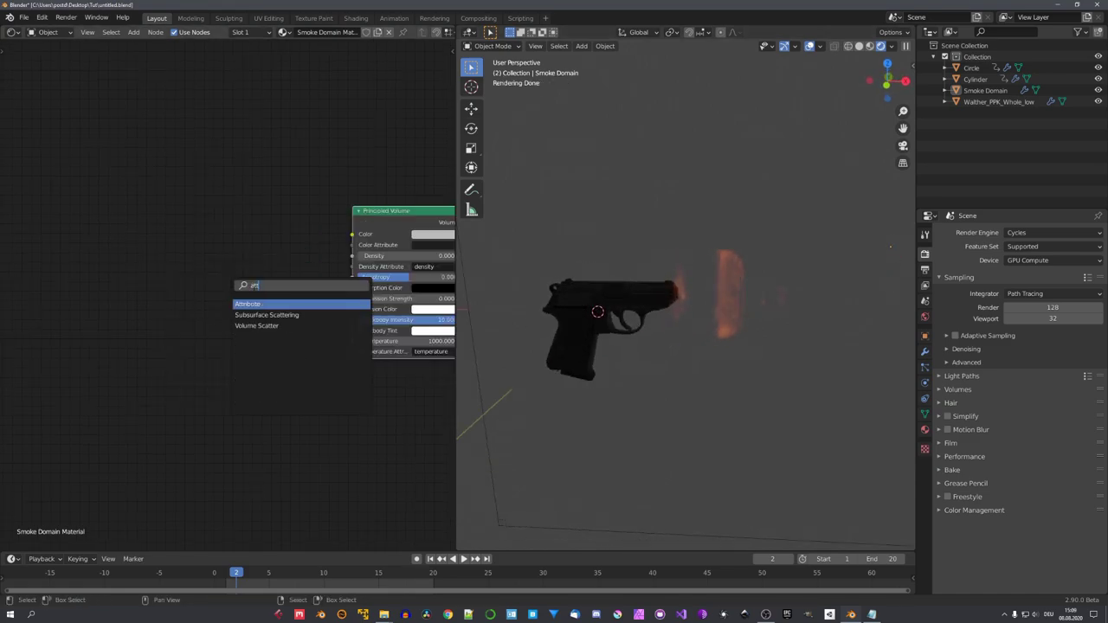
{"action": "left_click", "coordinate": [251, 302]}
{"action": "left_click", "coordinate": [157, 289]}
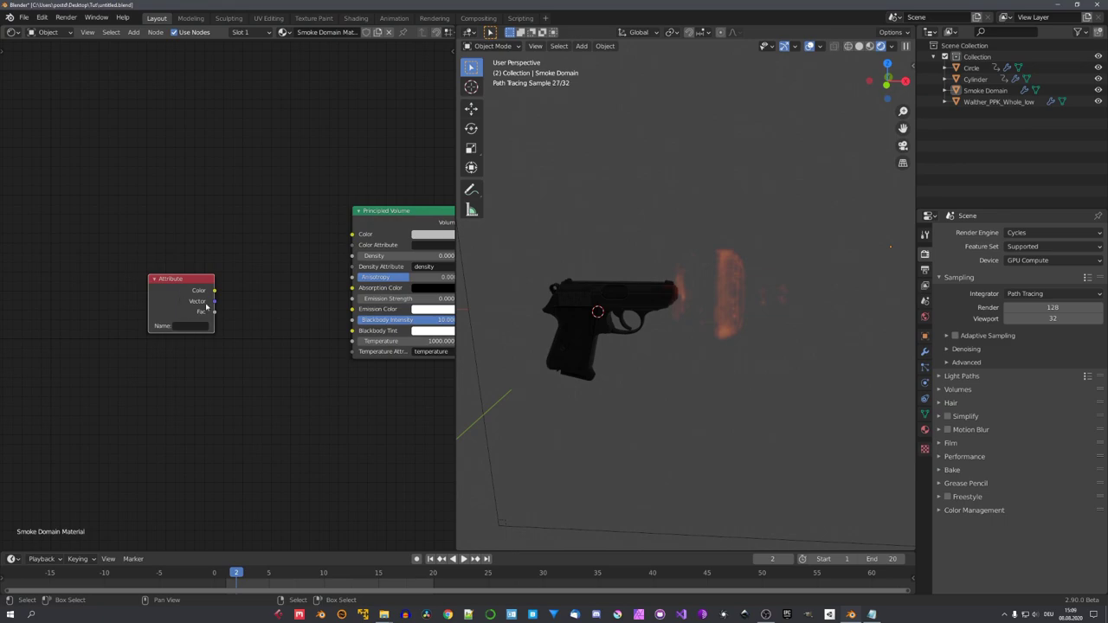
{"action": "left_click", "coordinate": [189, 326]}
{"action": "type", "text": "heat"}
{"action": "key", "text": "Return"}
Duplicate the Attribute node, name the copy's attribute flame and connect its Fac output to Blackbody Intensity.
{"action": "key", "text": "shift+d"}
{"action": "left_click", "coordinate": [191, 381]}
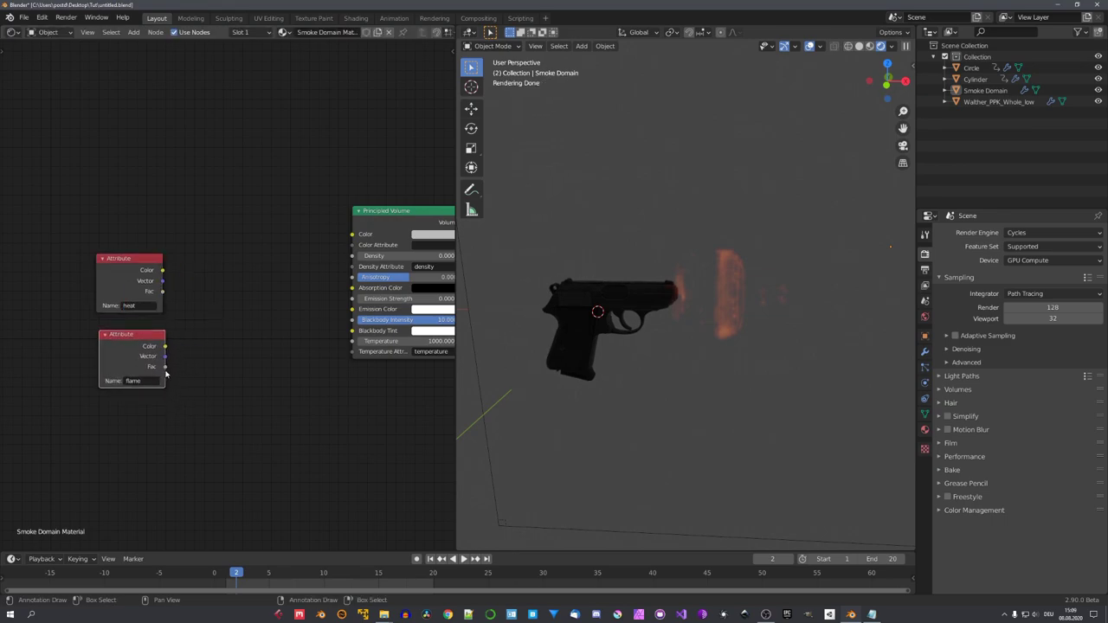
{"action": "left_click_drag", "start_coordinate": [166, 372], "coordinate": [354, 320]}
Insert a Math node between the flame attribute and Blackbody Intensity, set it to Multiply with a value of 152.8.
{"action": "key", "text": "shift+a"}
{"action": "left_click", "coordinate": [307, 365]}
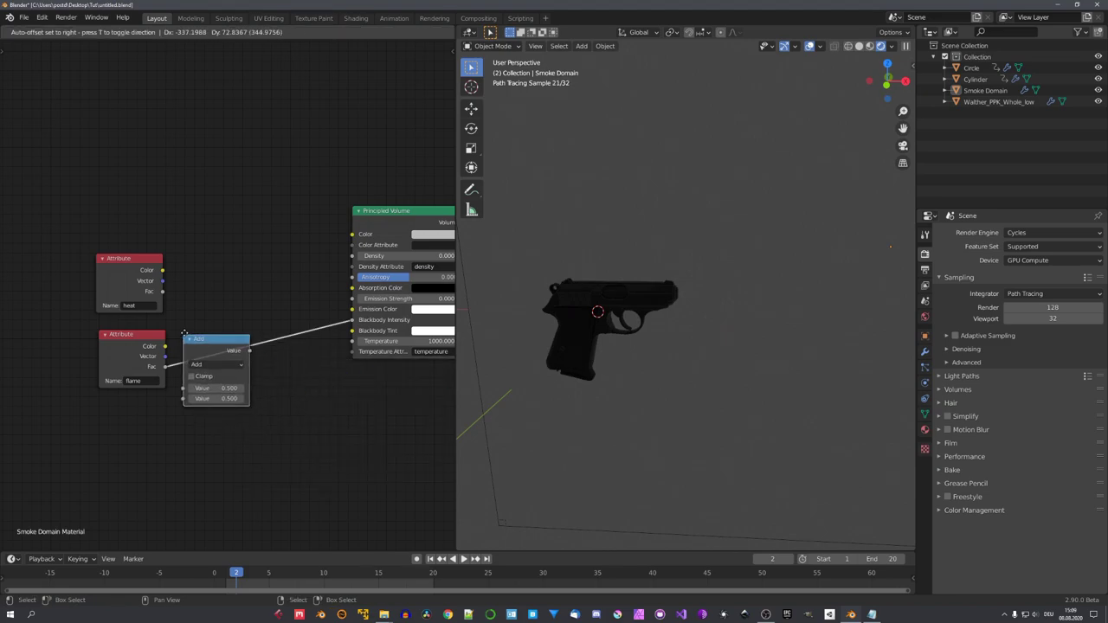
{"action": "left_click", "coordinate": [204, 339]}
{"action": "left_click", "coordinate": [234, 364]}
{"action": "left_click", "coordinate": [236, 419]}
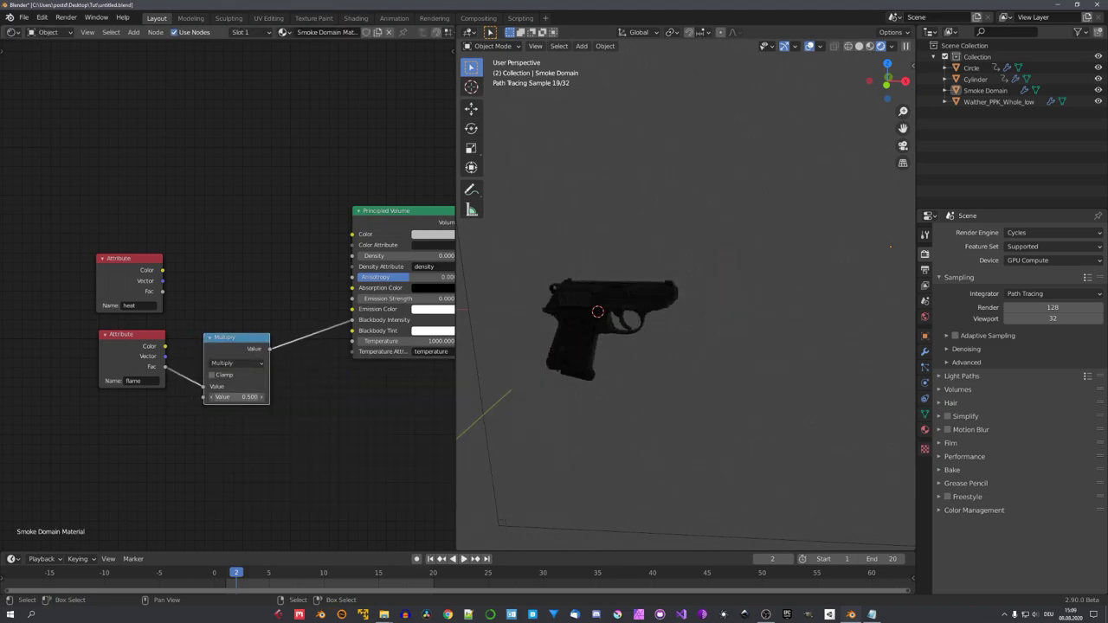
{"action": "left_click_drag", "start_coordinate": [237, 397], "coordinate": [247, 397]}
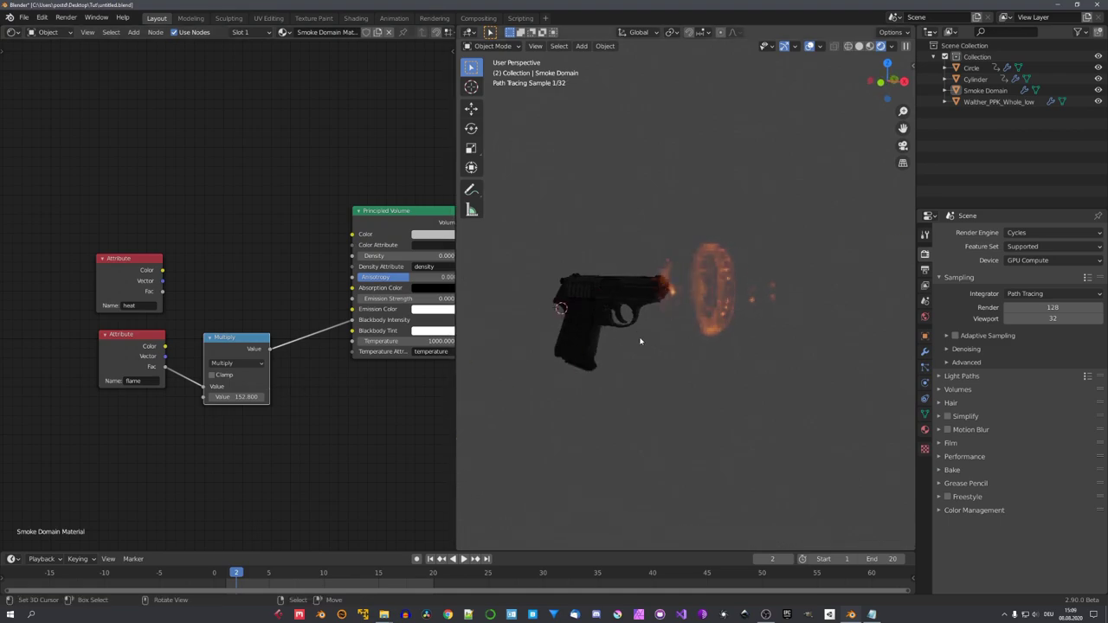
Connect the heat attribute's Fac to the Multiply node in place of flame and space out the Attribute and Multiply nodes.
{"action": "middle_click_drag", "start_coordinate": [638, 342], "coordinate": [650, 341]}
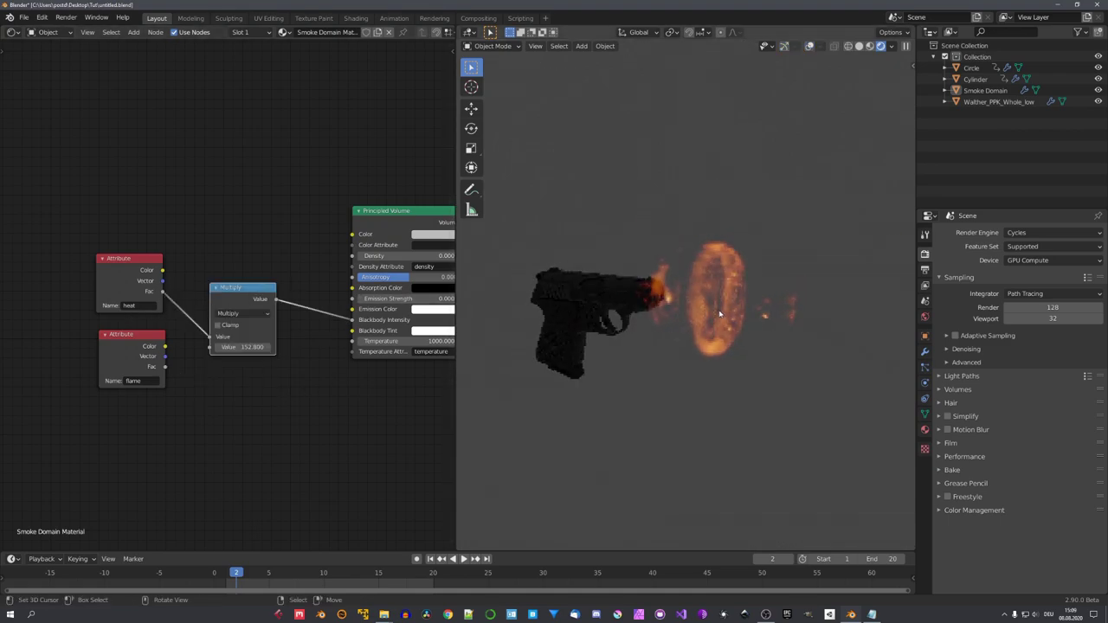
{"action": "middle_click_drag", "start_coordinate": [366, 357], "coordinate": [320, 358]}
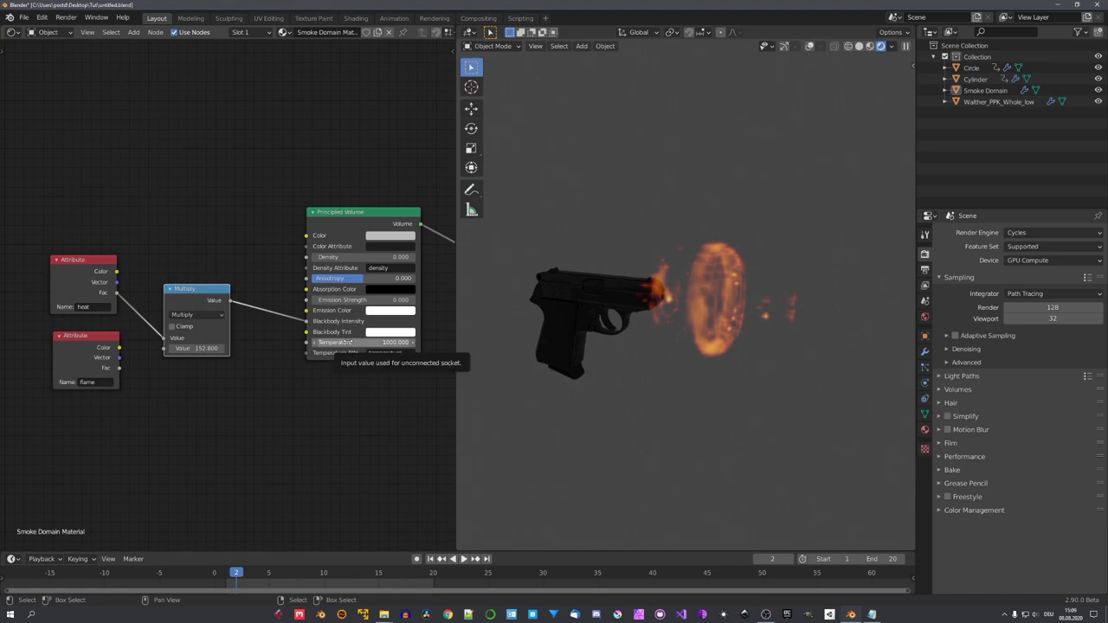
{"action": "left_click_drag", "start_coordinate": [86, 347], "coordinate": [71, 395]}
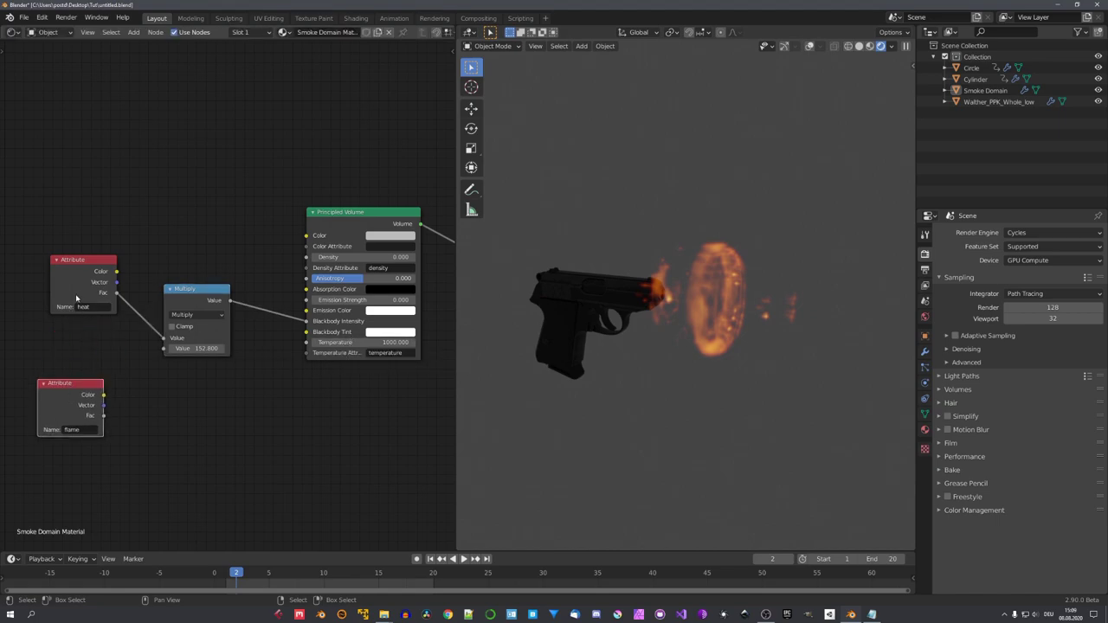
{"action": "left_click_drag", "start_coordinate": [80, 283], "coordinate": [64, 311]}
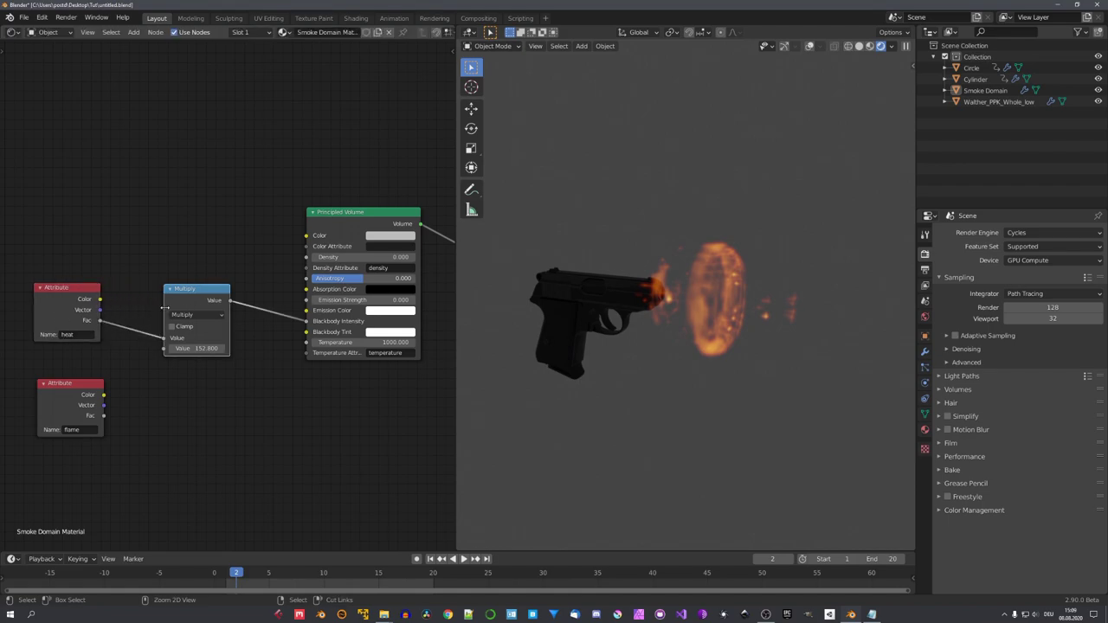
{"action": "left_click_drag", "start_coordinate": [164, 308], "coordinate": [160, 307]}
Set the Principled Volume node's Temperature to 1500.
{"action": "left_click", "coordinate": [354, 343]}
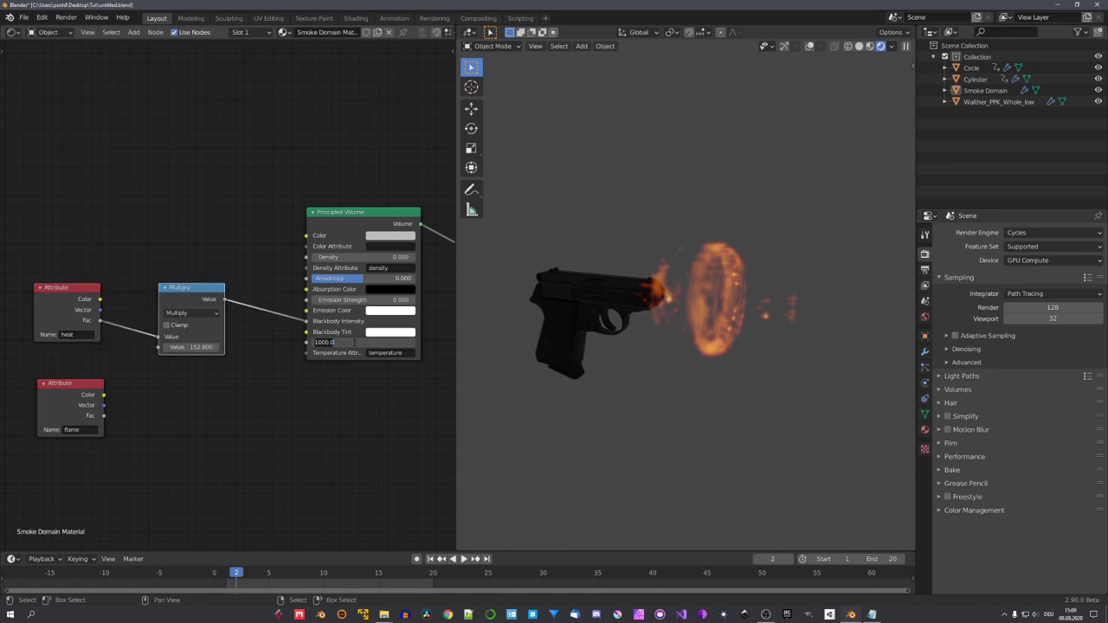
{"action": "type", "text": "1500"}
{"action": "key", "text": "Return"}
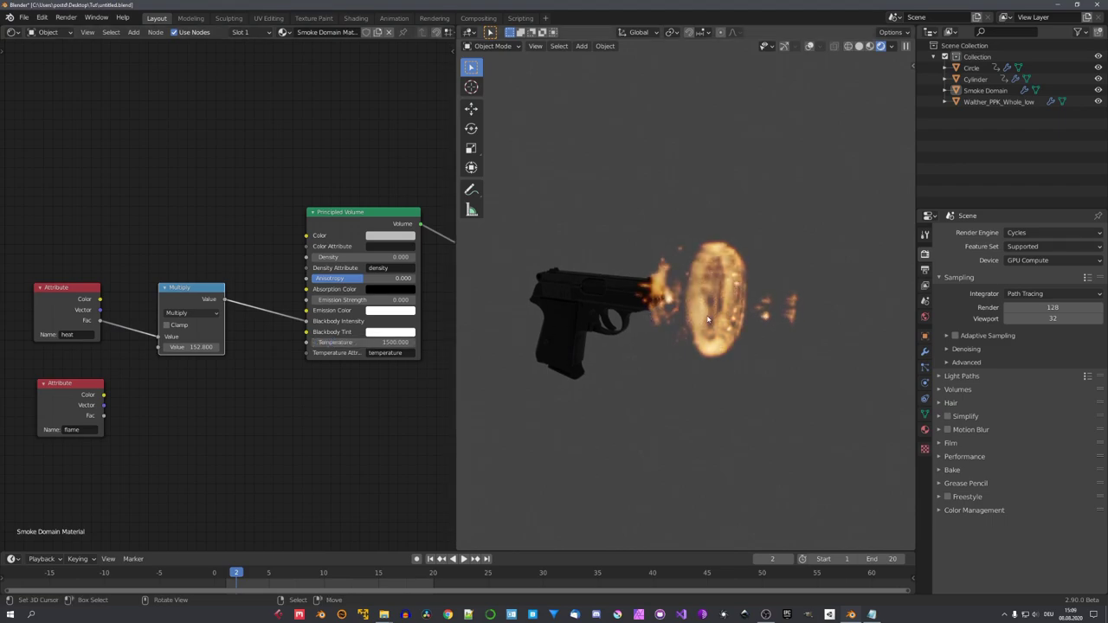
Inspect the rendered flame around the muzzle and switch the viewport to Solid shading.
{"action": "middle_click_drag", "start_coordinate": [645, 314], "coordinate": [730, 317]}
{"action": "scroll", "coordinate": [730, 315], "scroll_direction": "up", "scroll_amount": 2}
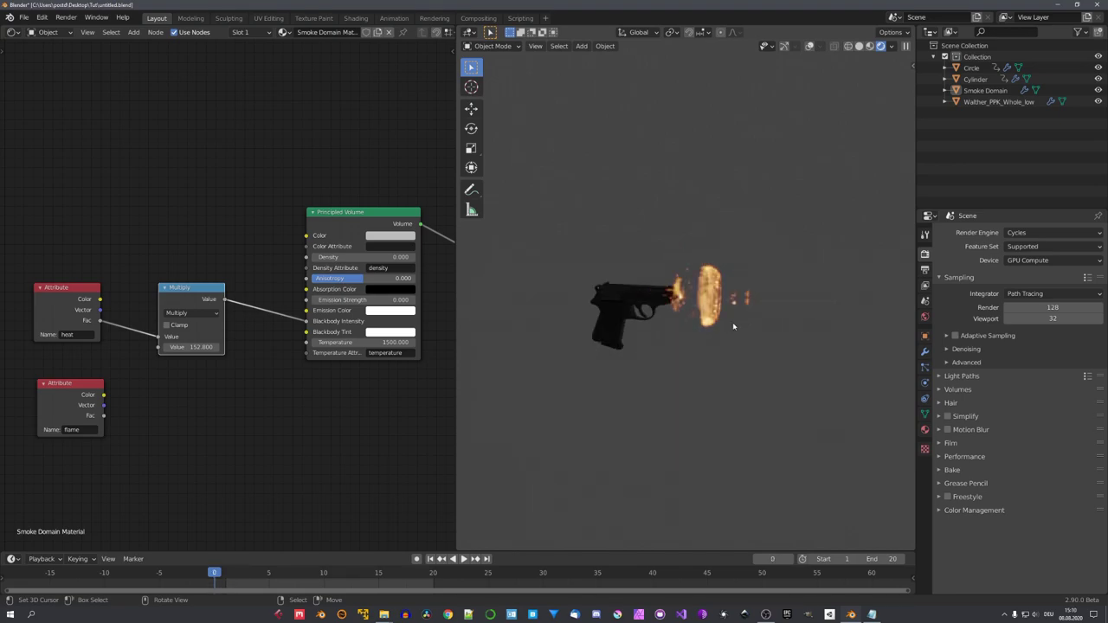
{"action": "scroll", "coordinate": [733, 323], "scroll_direction": "up", "scroll_amount": 5}
{"action": "middle_click_drag", "start_coordinate": [769, 324], "coordinate": [668, 336]}
{"action": "key", "text": "z"}
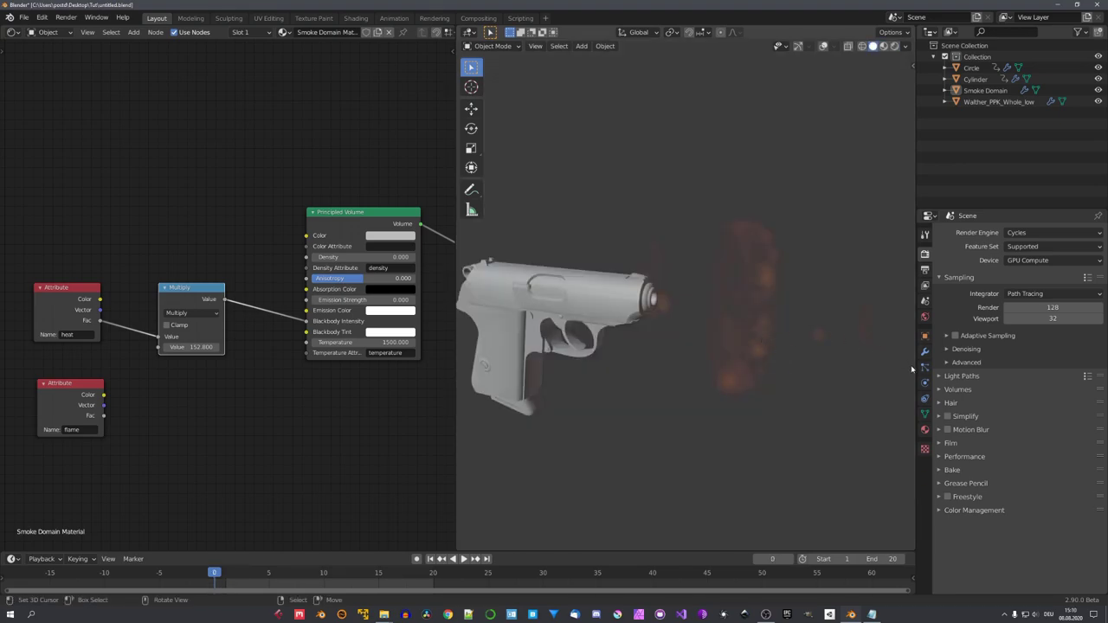
Enable Noise for the smoke domain, expand its settings and set the noise Strength to 0.5.
{"action": "left_click", "coordinate": [979, 91]}
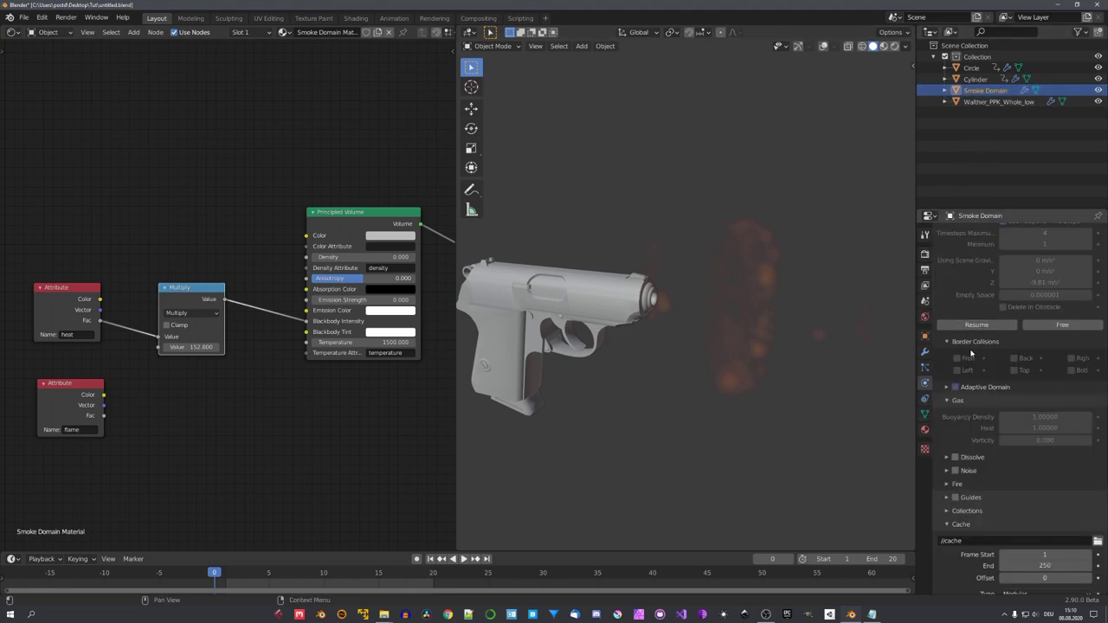
{"action": "scroll", "coordinate": [972, 352], "scroll_direction": "down", "scroll_amount": 2}
{"action": "left_click", "coordinate": [955, 396]}
{"action": "left_click", "coordinate": [969, 397]}
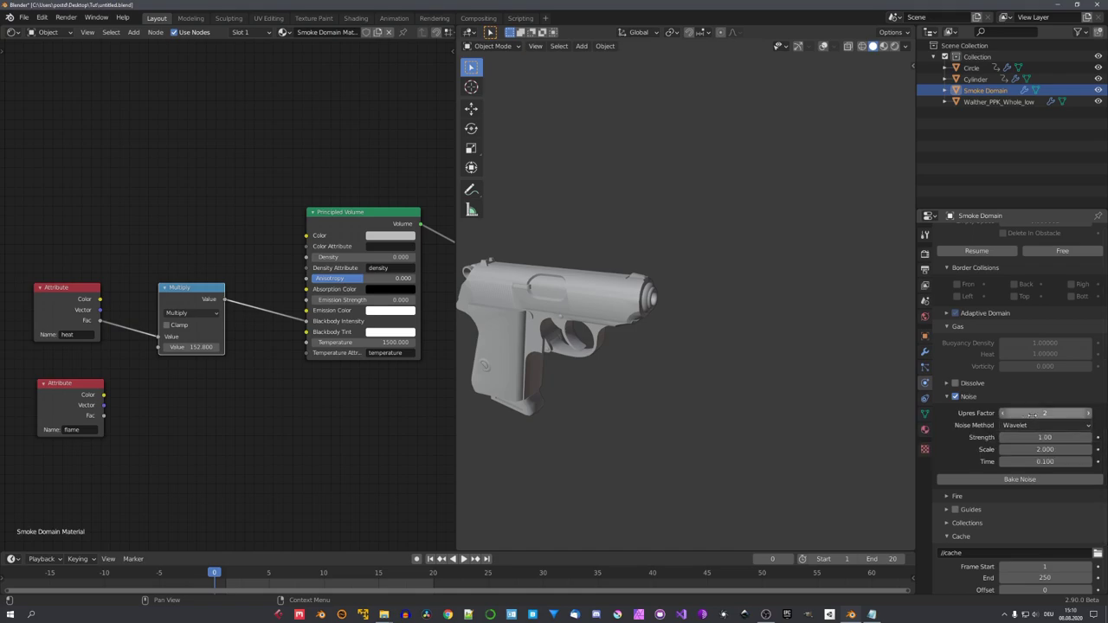
{"action": "left_click", "coordinate": [1043, 436]}
{"action": "type", "text": ".5"}
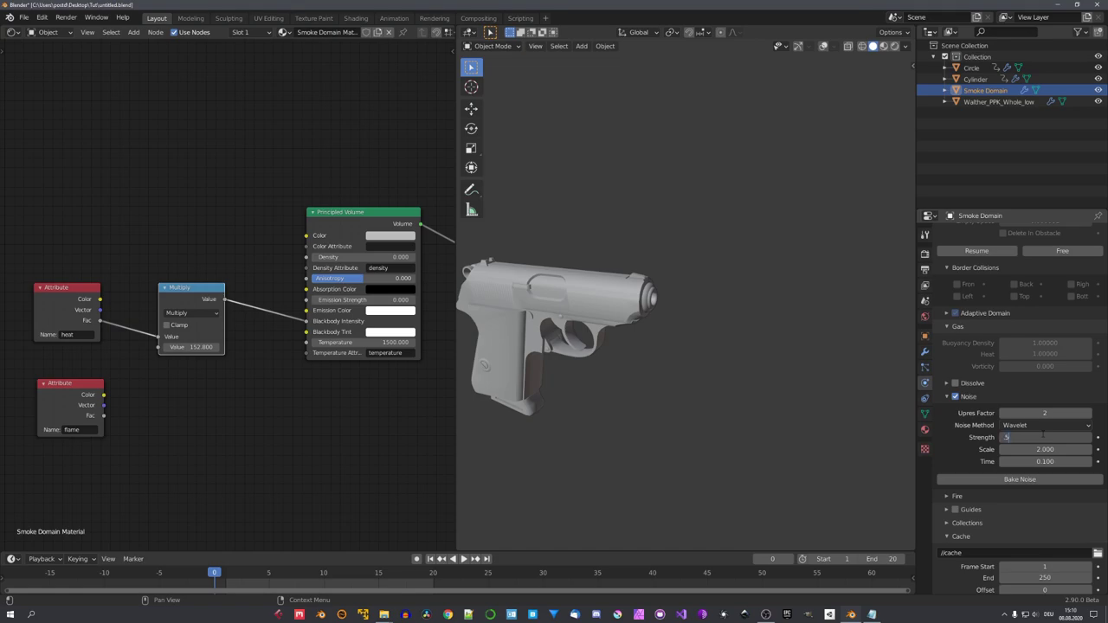
{"action": "type", "text": ".5"}
{"action": "key", "text": "Return"}
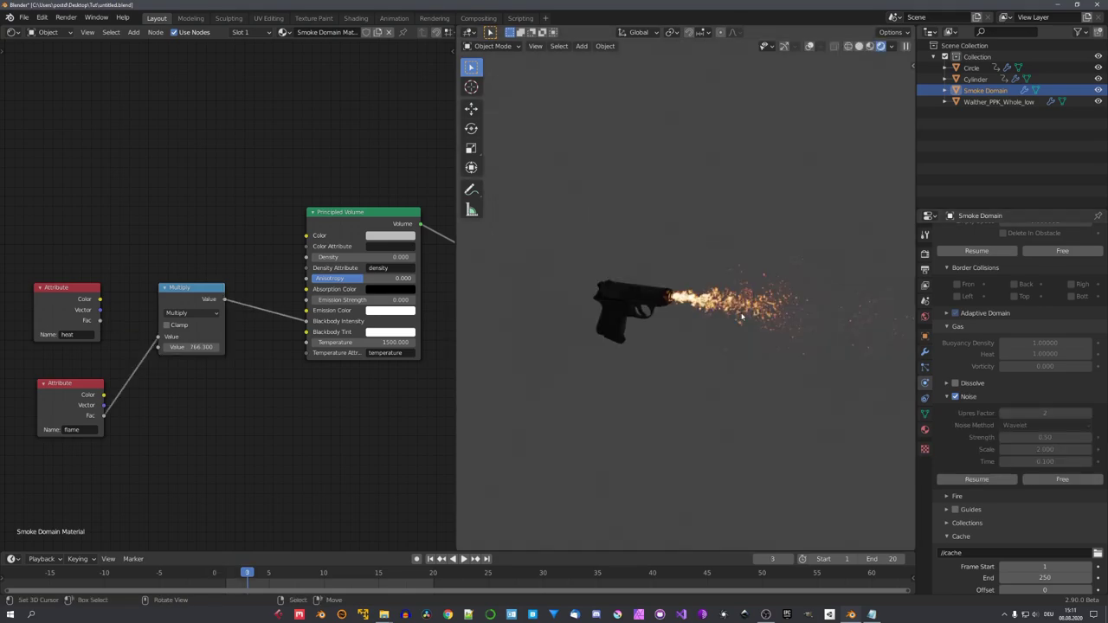
Examine the smoke domain's main fluid settings and the rendered muzzle flash up close and from farther away.
{"action": "scroll", "coordinate": [944, 375], "scroll_direction": "up", "scroll_amount": 6}
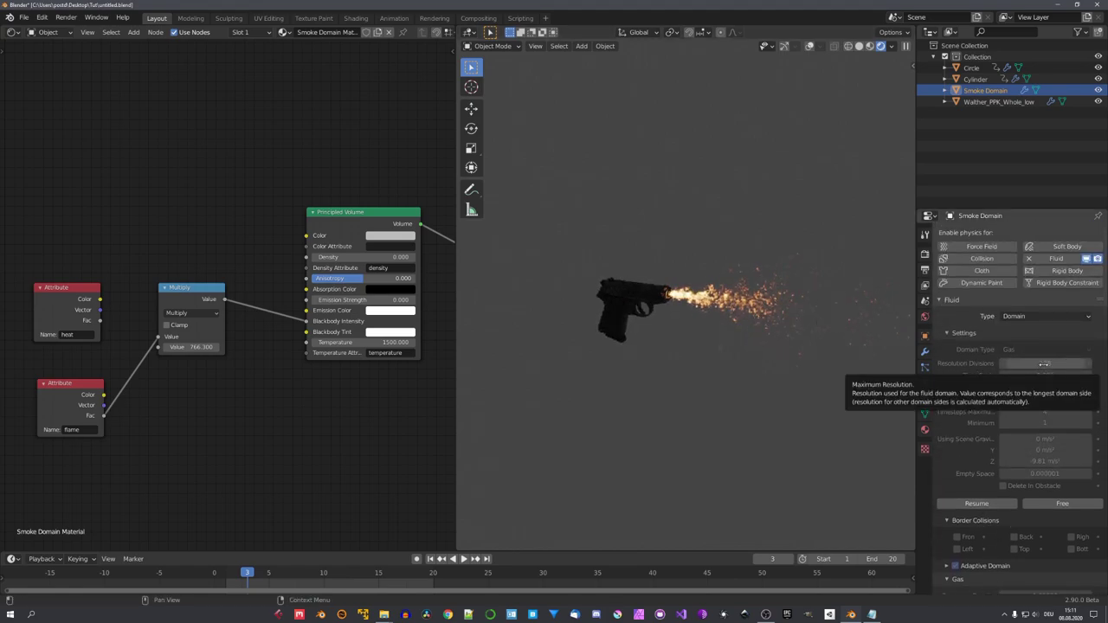
{"action": "scroll", "coordinate": [788, 359], "scroll_direction": "up", "scroll_amount": 5}
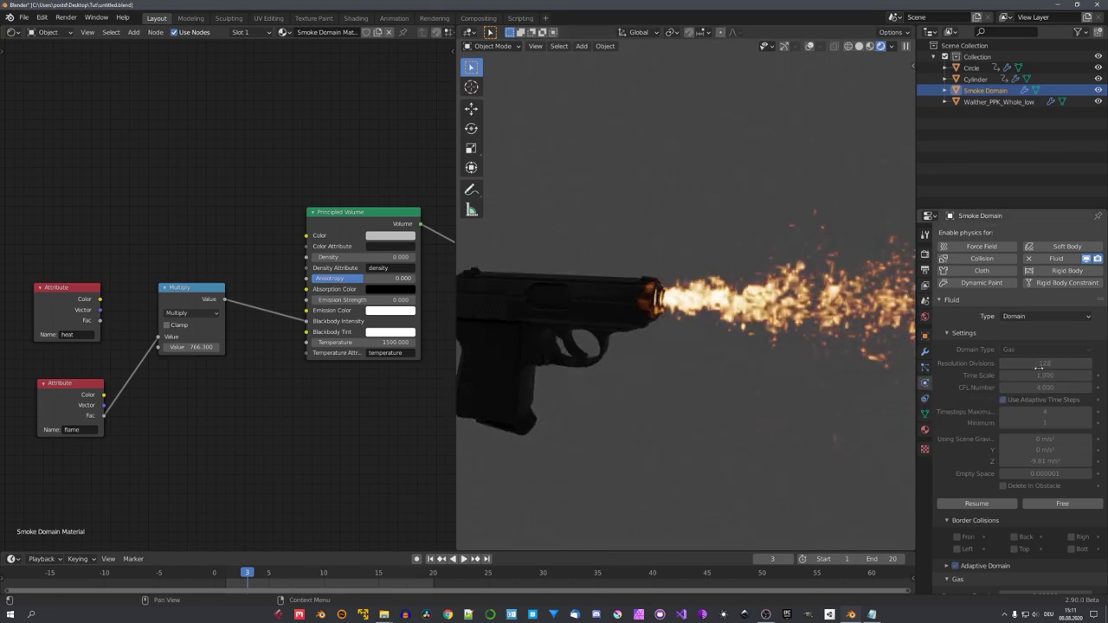
{"action": "scroll", "coordinate": [844, 356], "scroll_direction": "down", "scroll_amount": 5}
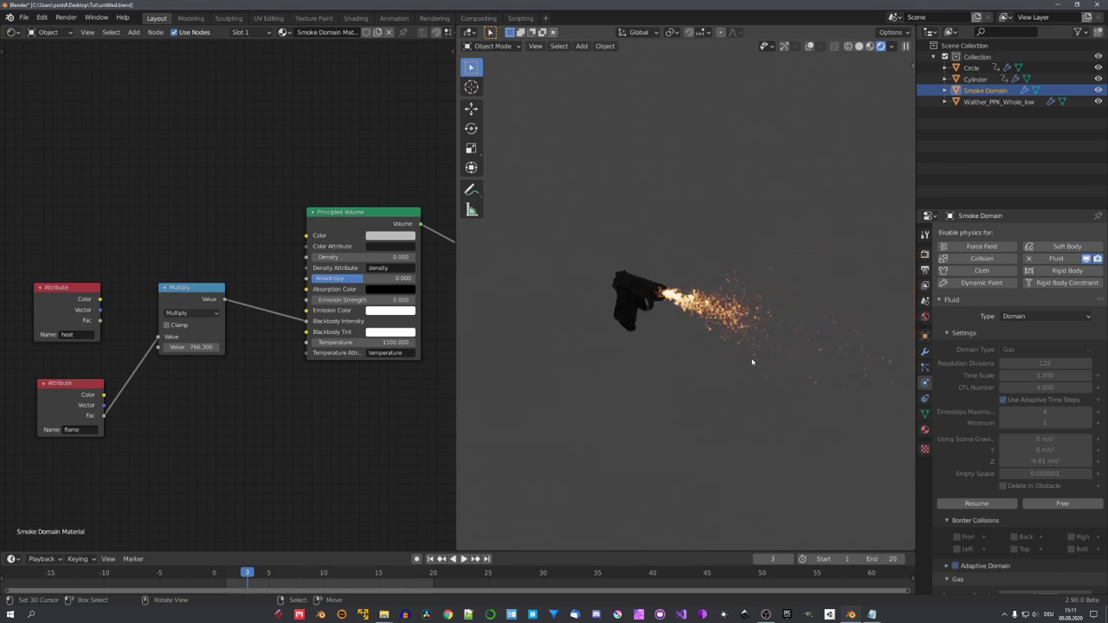
Examine the smoke domain's cache volume format and the option for adding an imported OpenVDB volume, without adding anything.
{"action": "middle_click_drag", "start_coordinate": [753, 362], "coordinate": [801, 344]}
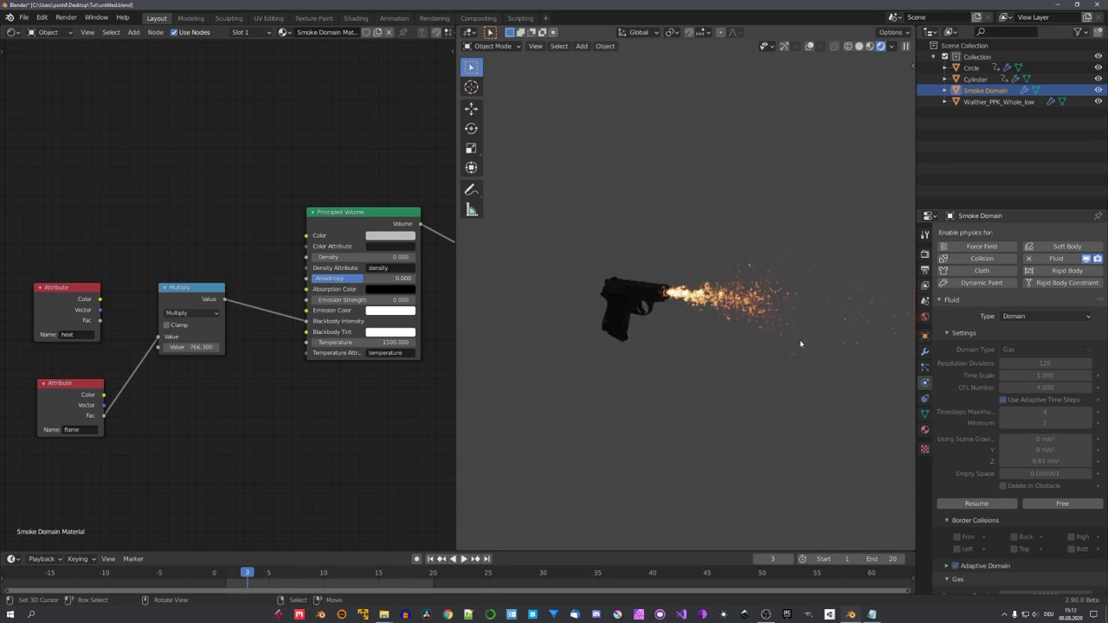
{"action": "scroll", "coordinate": [1022, 546], "scroll_direction": "down", "scroll_amount": 8}
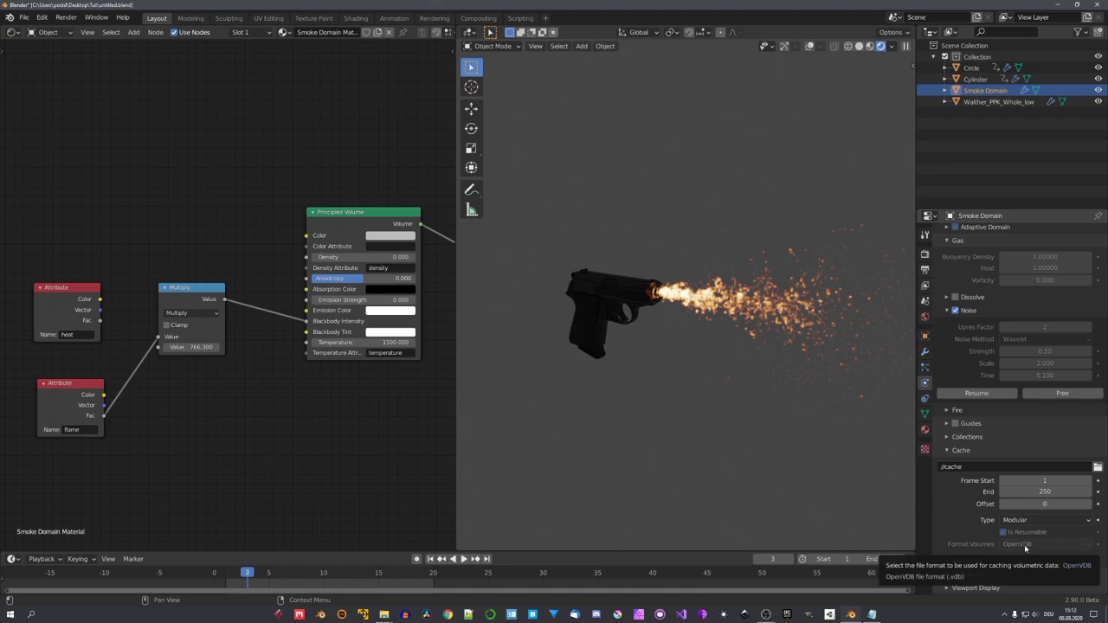
{"action": "key", "text": "shift+a"}
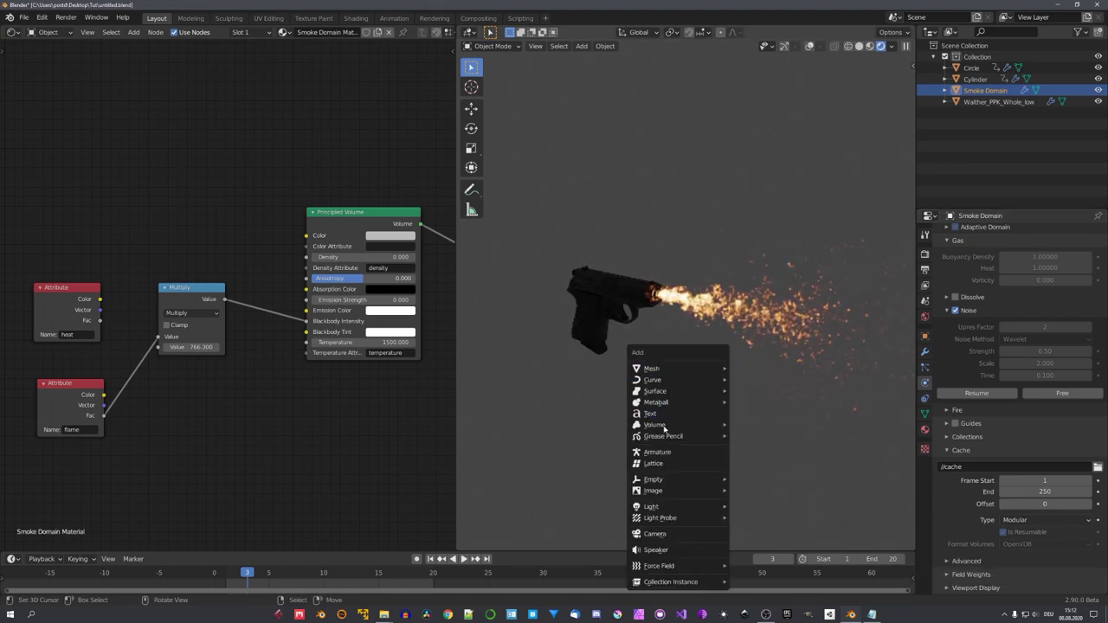
{"action": "mouse_move", "coordinate": [675, 426]}
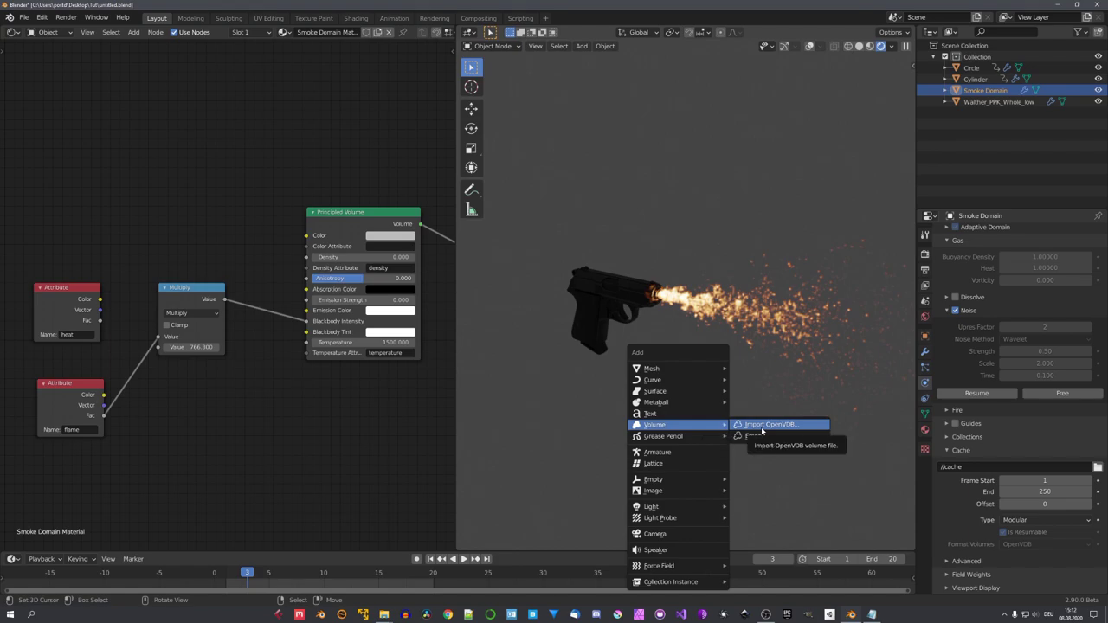
{"action": "left_click_drag", "start_coordinate": [677, 350], "coordinate": [596, 330]}
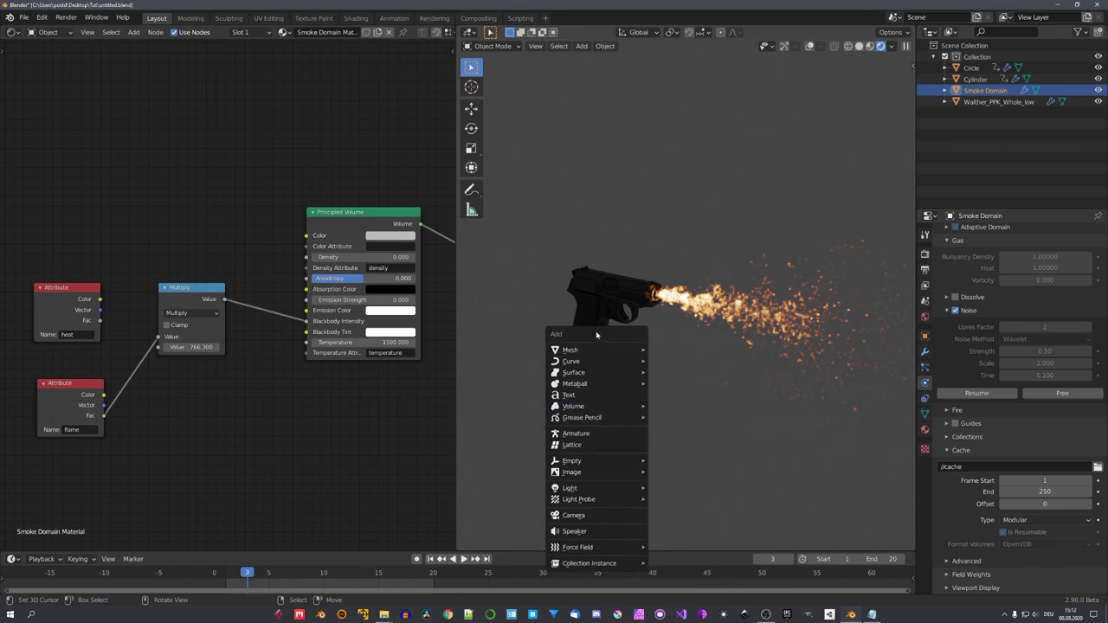
Switch the viewport to Solid shading and view the pistol and its muzzle fire from the side.
{"action": "key", "text": "z"}
{"action": "mouse_move", "coordinate": [727, 368]}
{"action": "middle_mouse_down"}
{"action": "mouse_move", "coordinate": [703, 360]}
{"action": "mouse_move", "coordinate": [714, 360]}
{"action": "middle_mouse_up"}
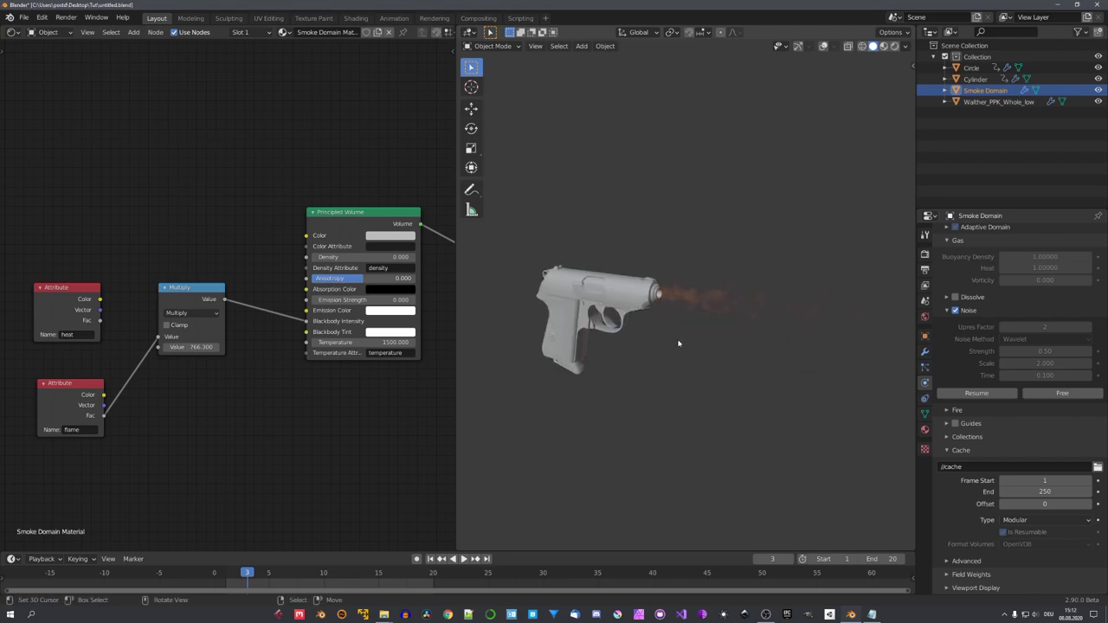